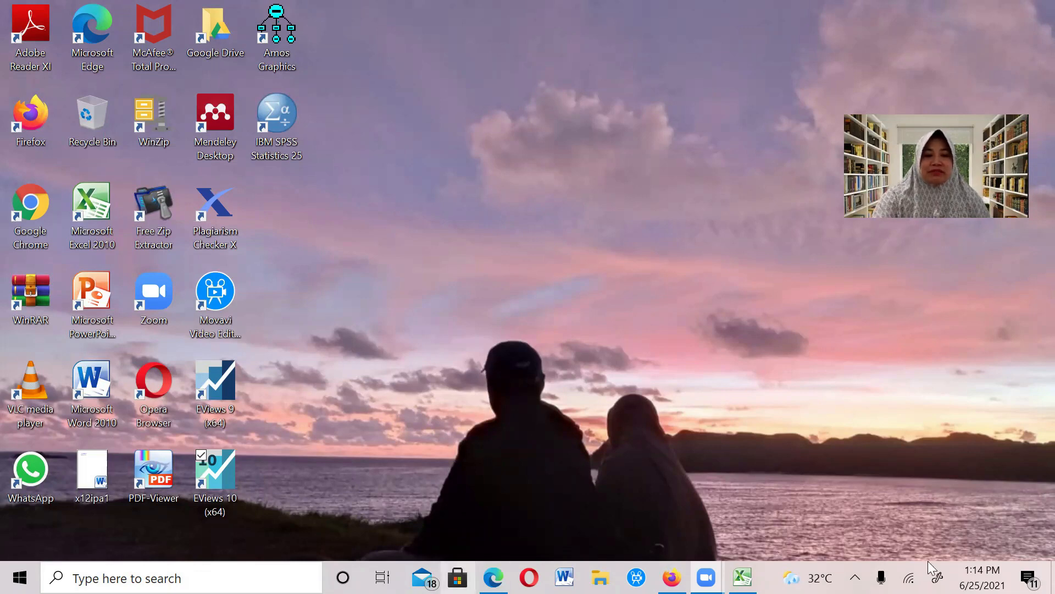
# - Launch EViews 10 and start a new workfile with the Balanced Panel structure type
pyautogui.doubleClick(224, 469)
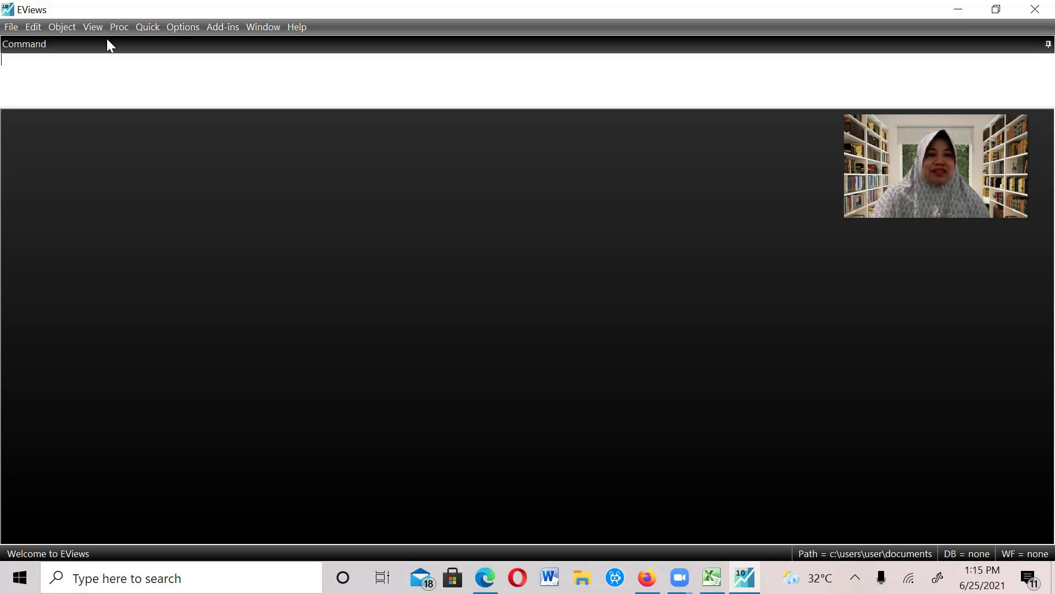
pyautogui.click(7, 28)
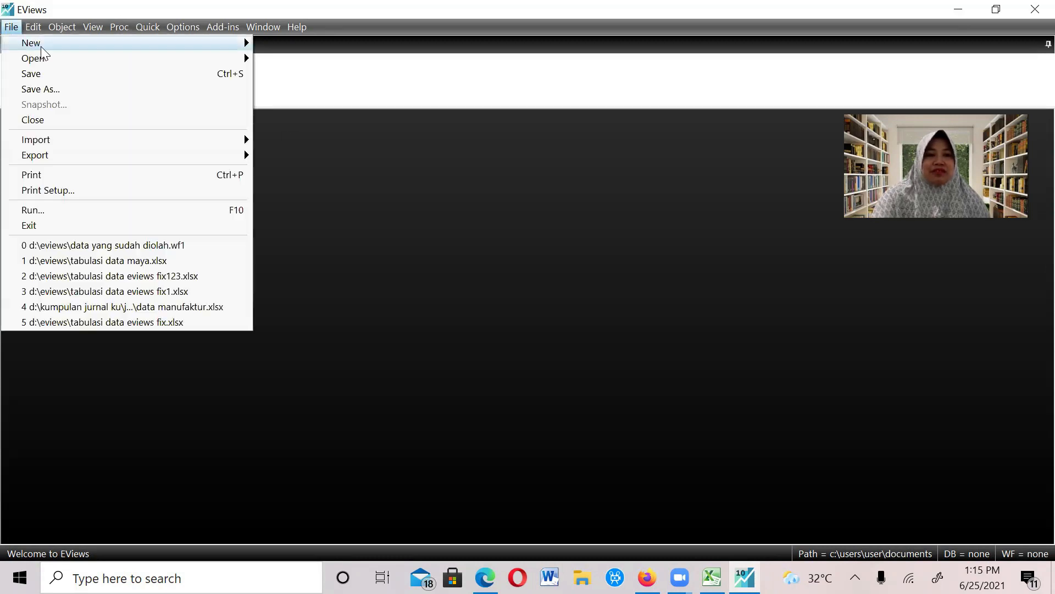
pyautogui.moveTo(172, 42)
pyautogui.click(297, 44)
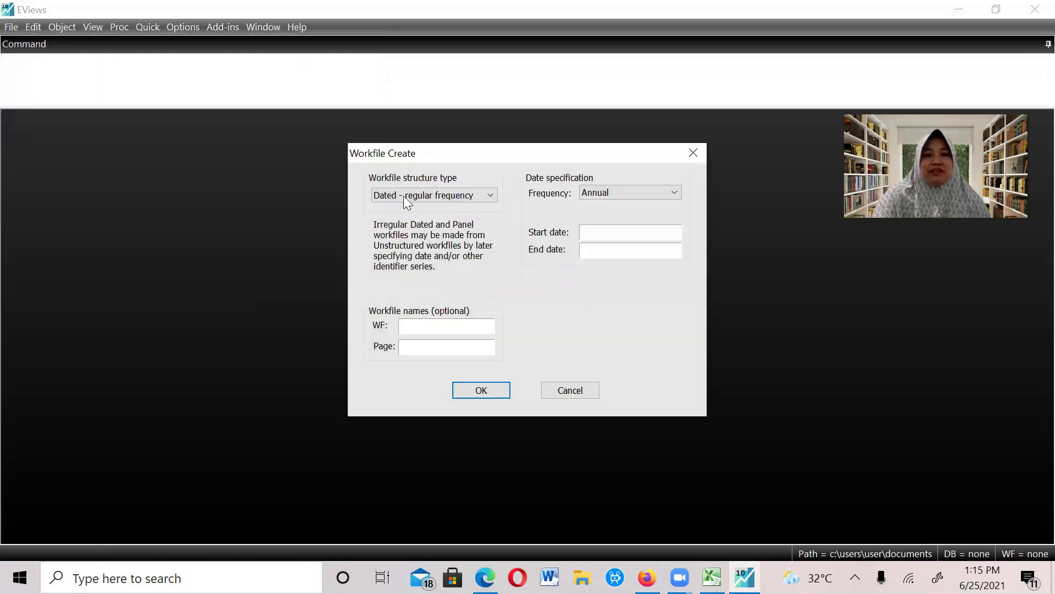
pyautogui.click(410, 194)
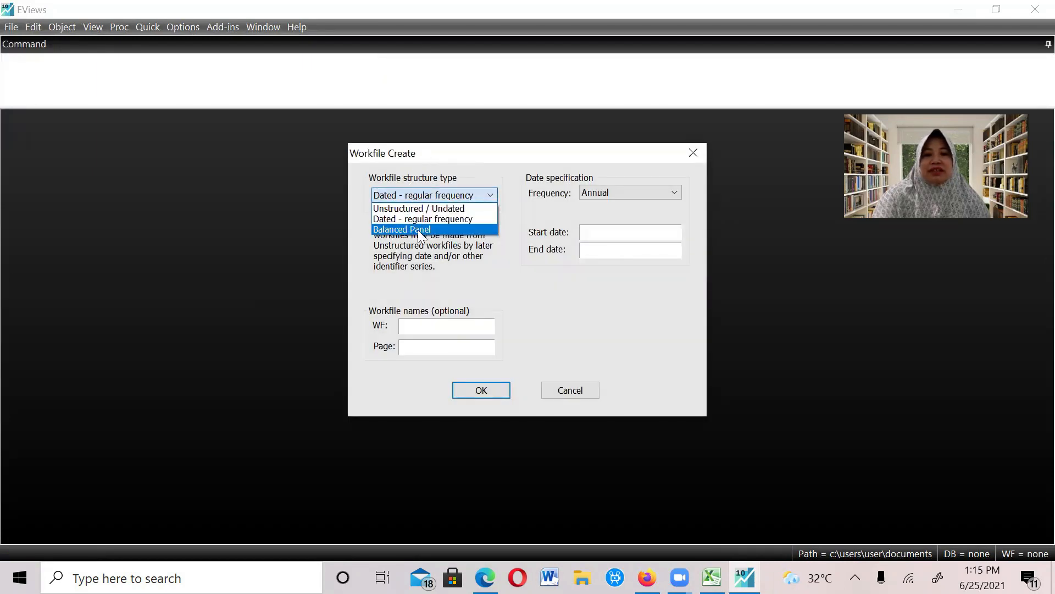
pyautogui.click(418, 230)
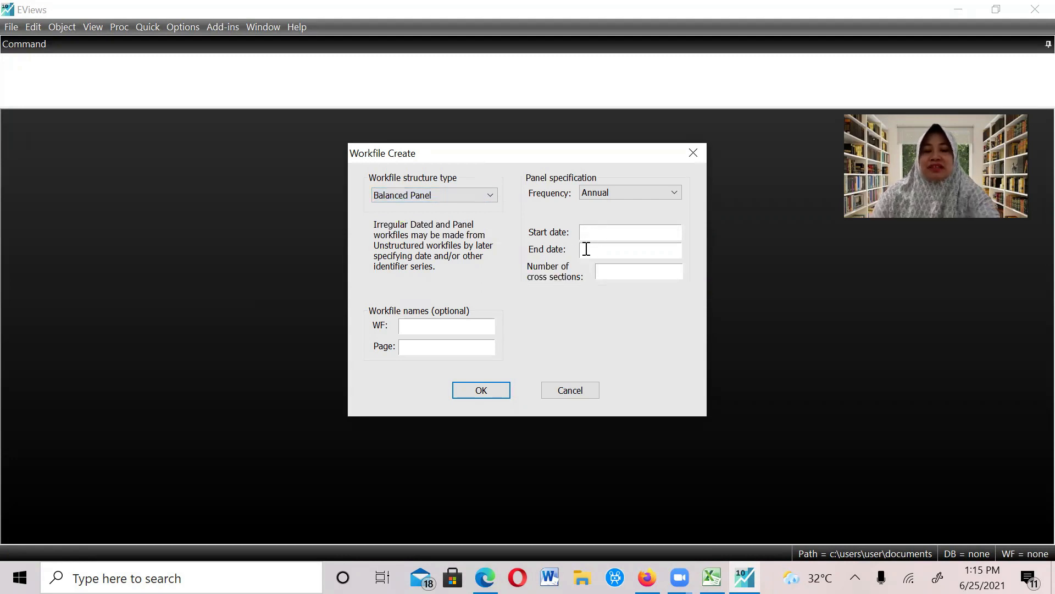
# - Set the panel's start date to 2015, end date to 2019 and number of cross sections to 16, and create the workfile
pyautogui.write('2015')
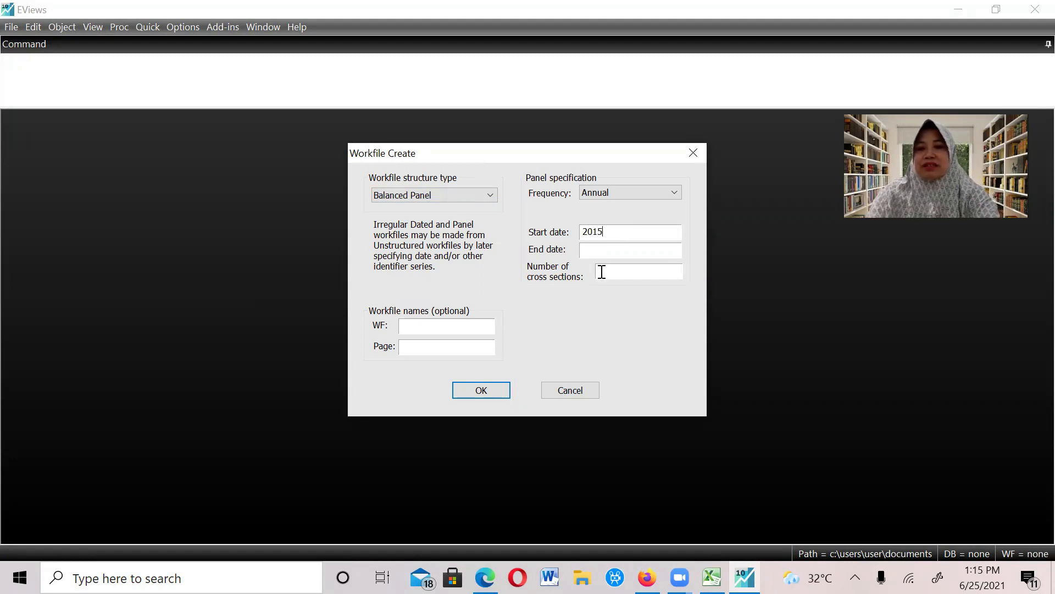
pyautogui.click(607, 256)
pyautogui.write('2')
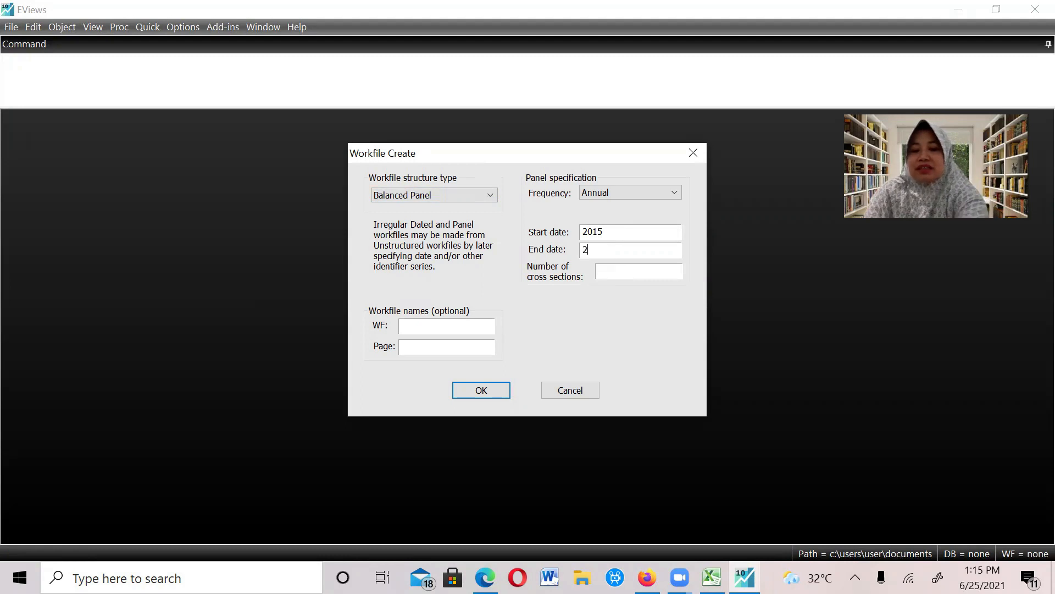
pyautogui.write('019')
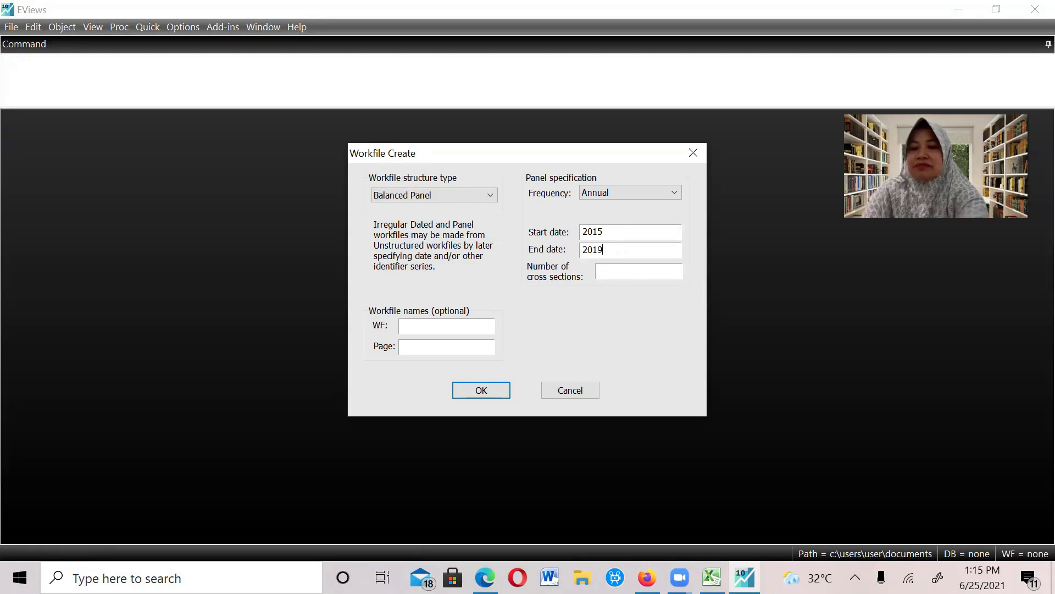
pyautogui.click(612, 276)
pyautogui.write('1')
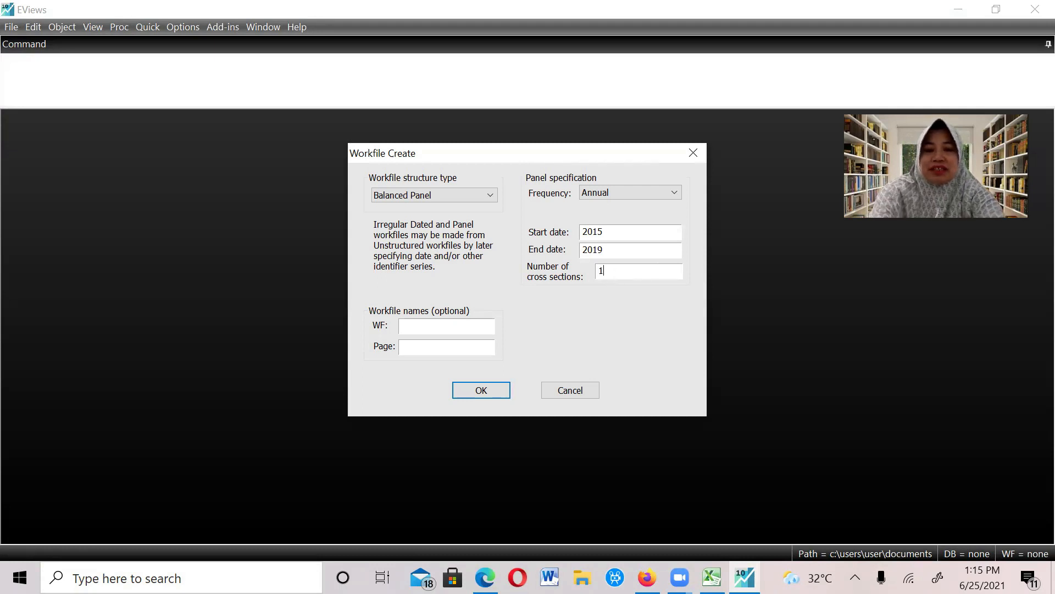
pyautogui.write('6')
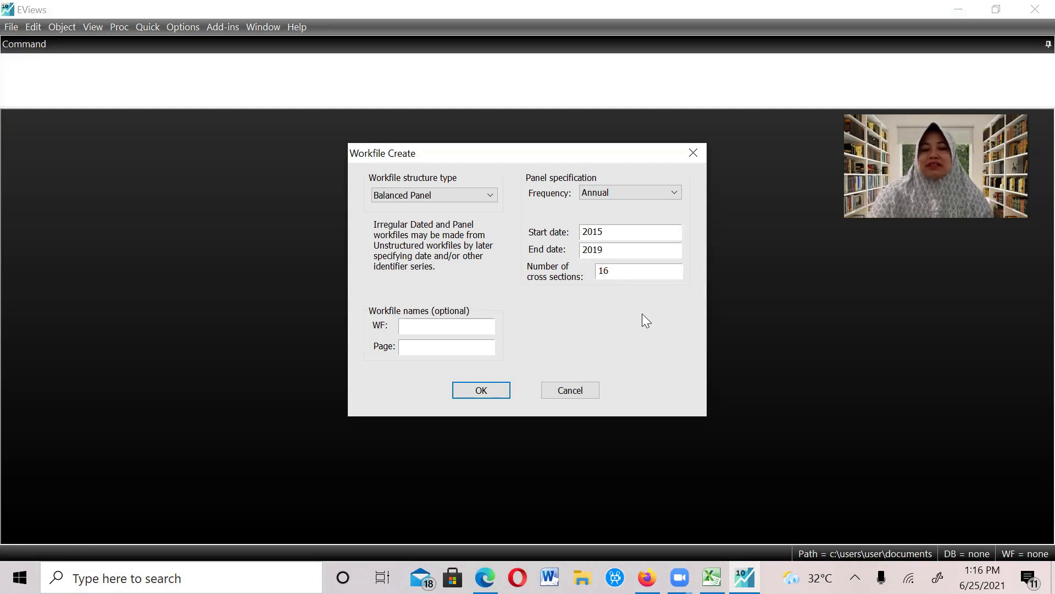
pyautogui.click(476, 390)
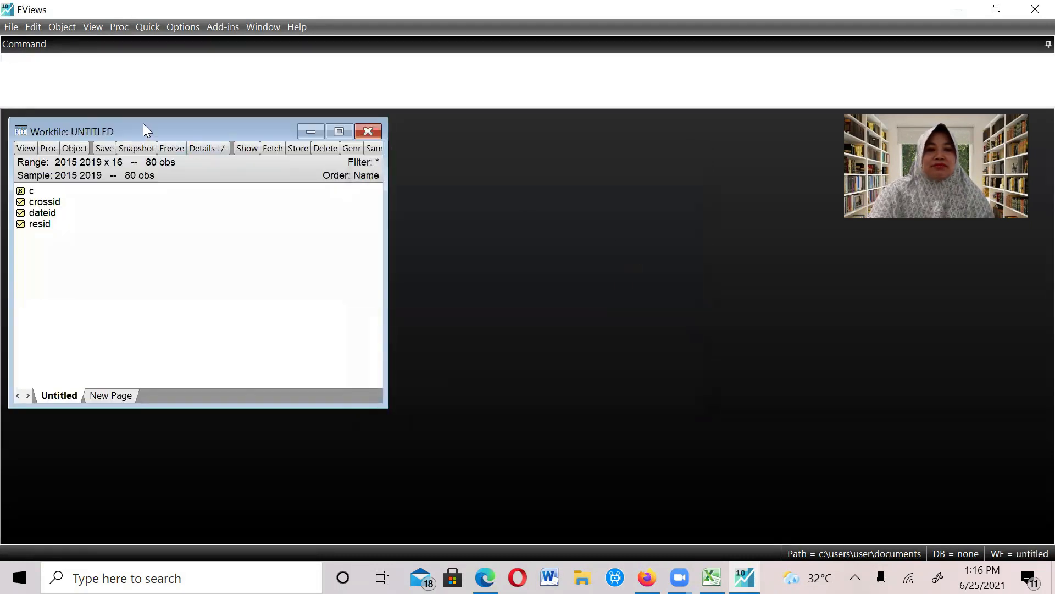
# - Move the workfile window away from the corner and create a new Series object named y in it
pyautogui.moveTo(153, 130); pyautogui.dragTo(247, 157)
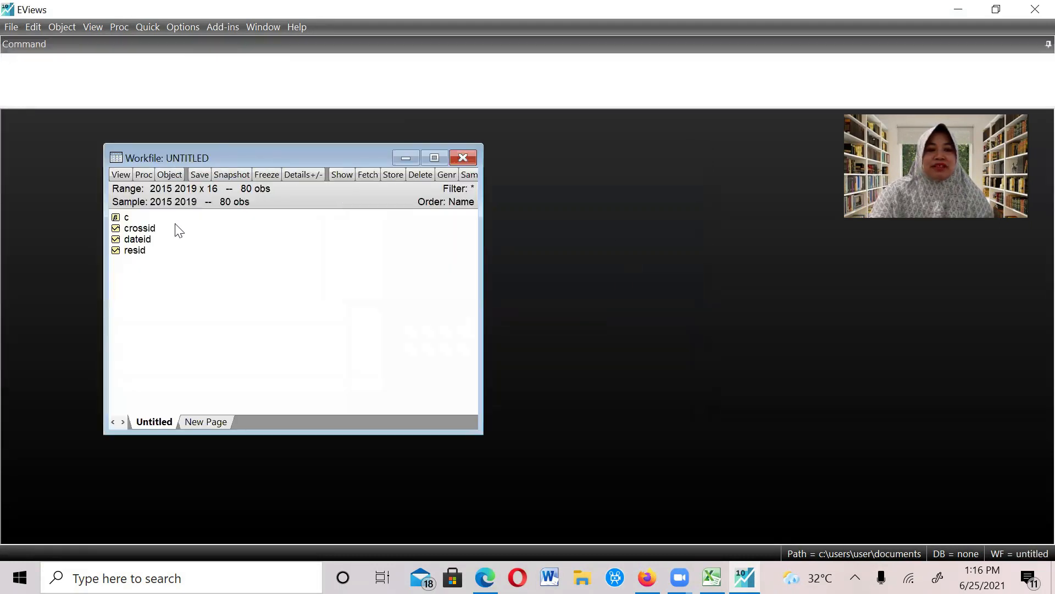
pyautogui.click(171, 174)
pyautogui.click(255, 190)
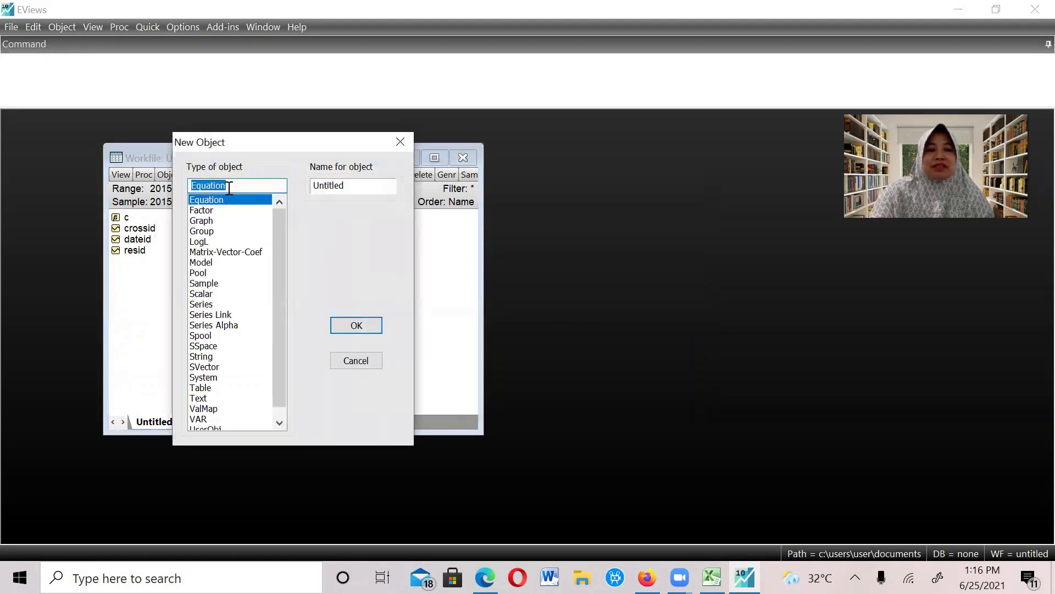
pyautogui.click(201, 305)
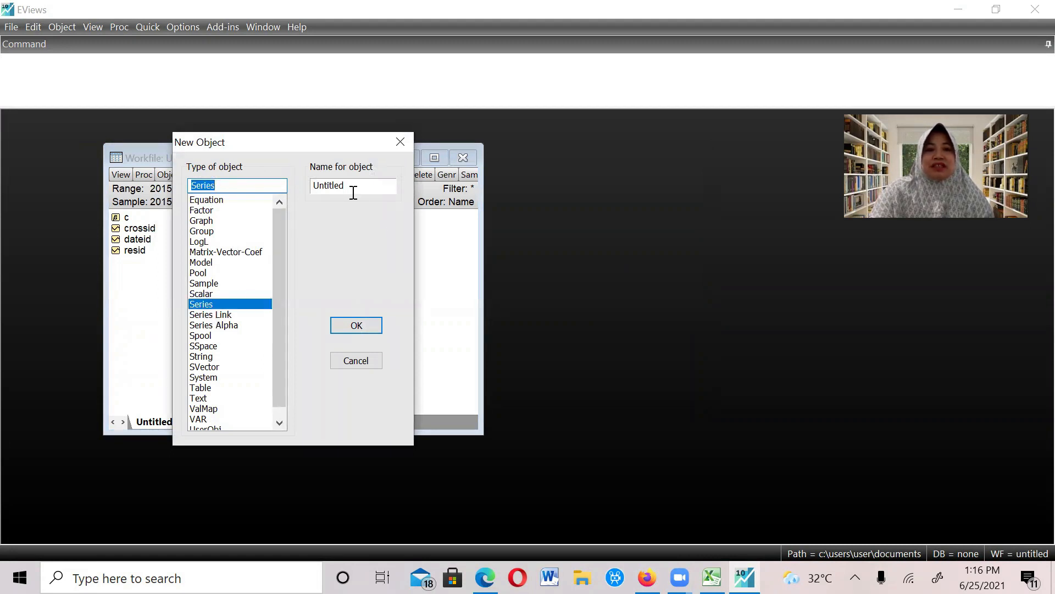
pyautogui.doubleClick(323, 186)
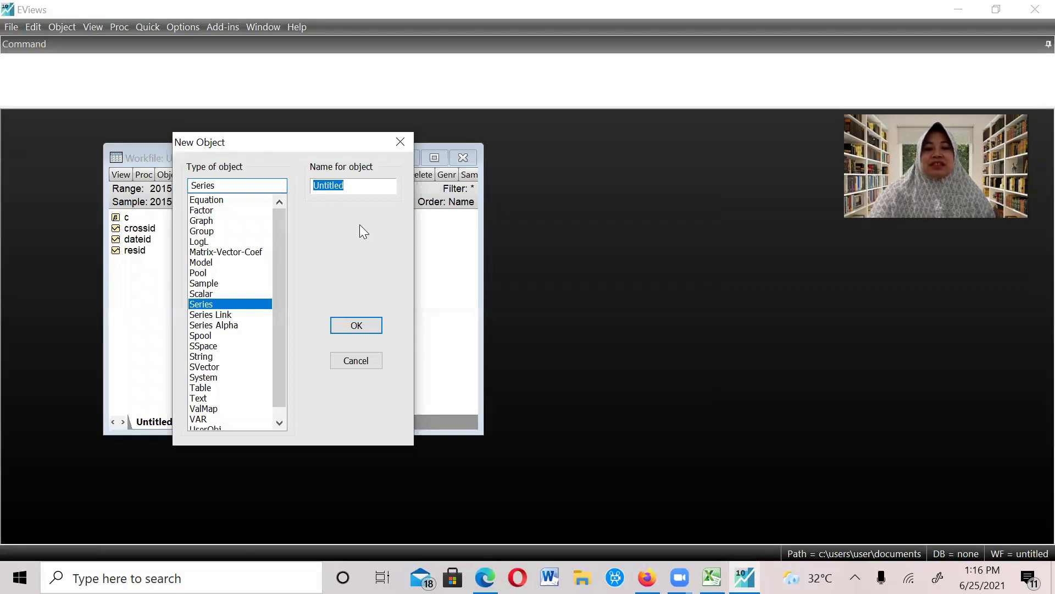
pyautogui.write('y')
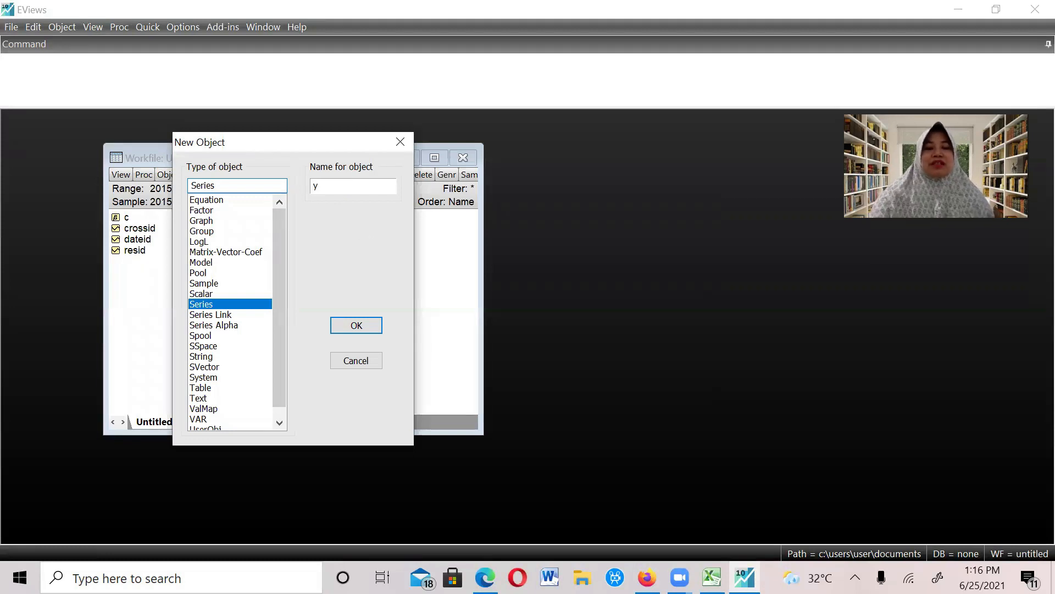
pyautogui.click(357, 326)
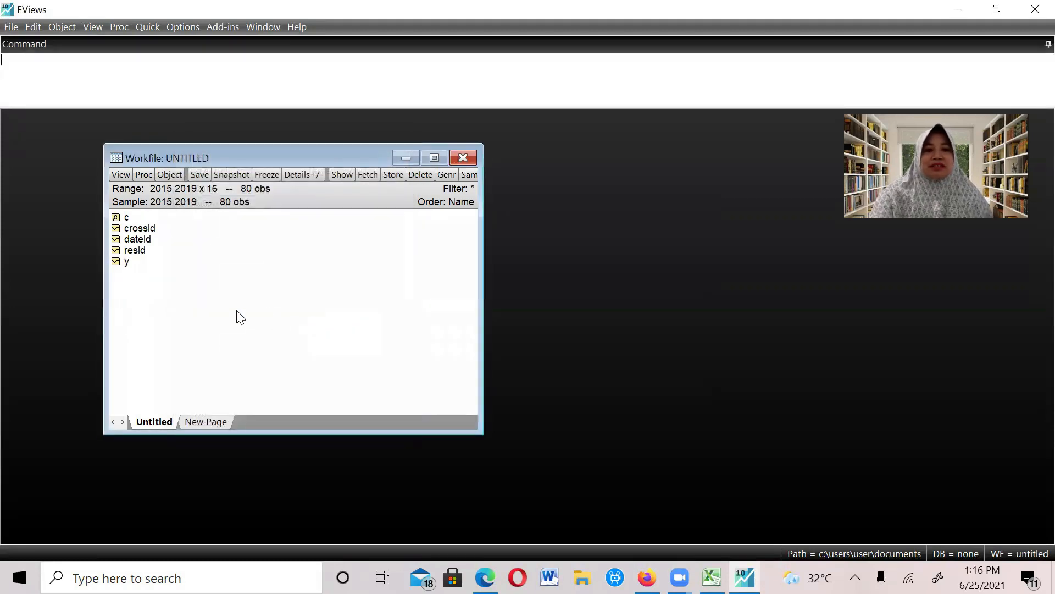
# - Copy series y and paste it into the workfile as x1
pyautogui.rightClick(126, 268)
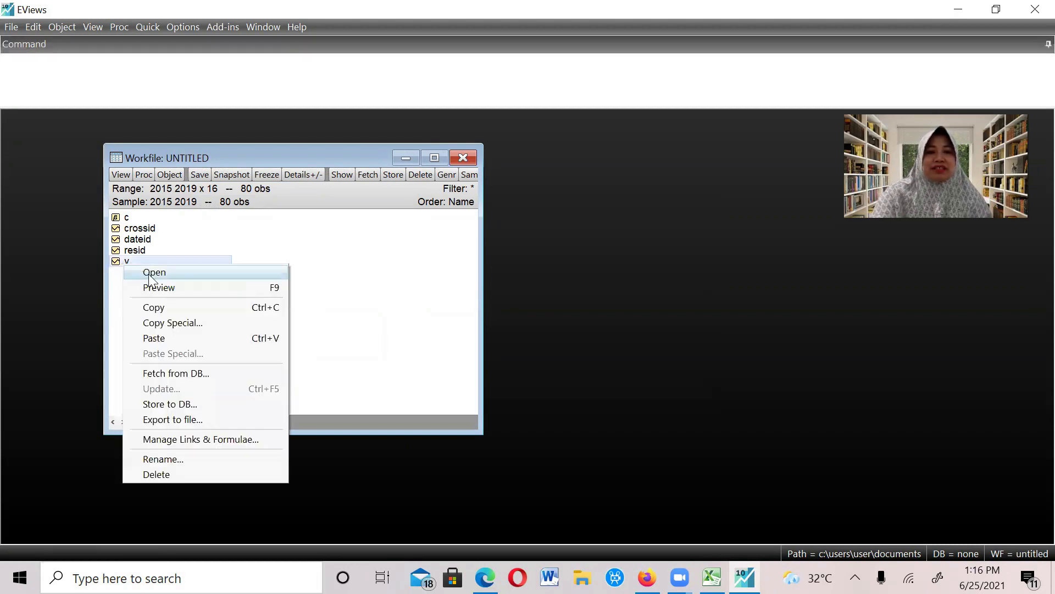
pyautogui.click(164, 309)
pyautogui.rightClick(176, 276)
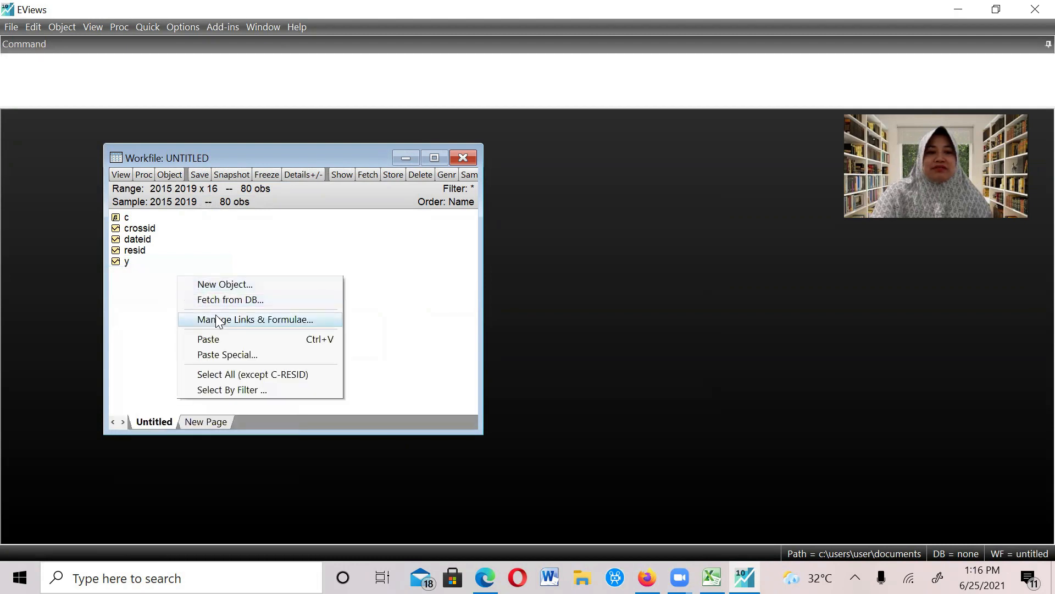
pyautogui.click(217, 337)
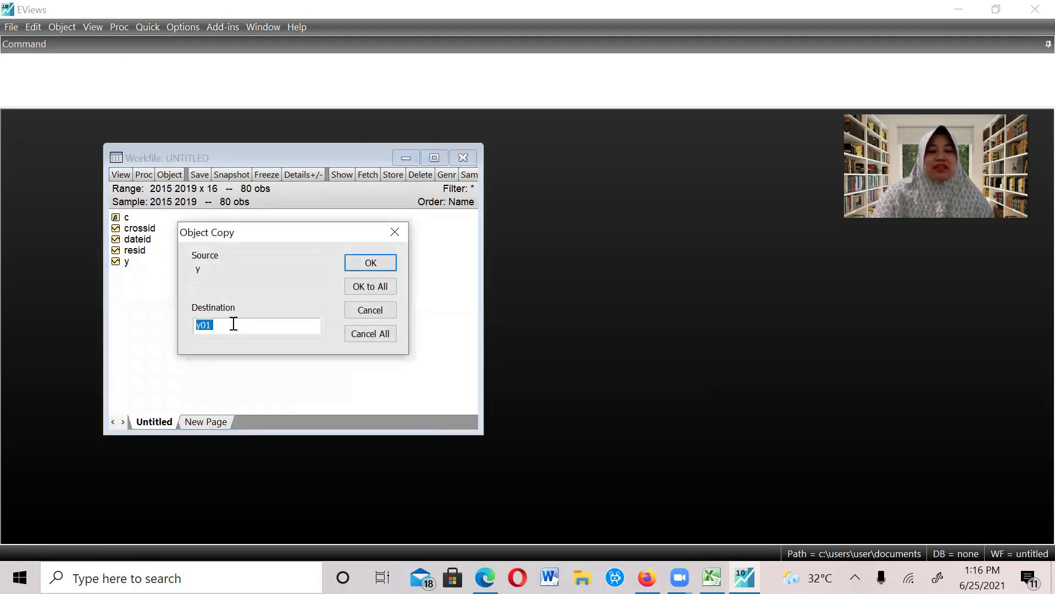
pyautogui.write('x1')
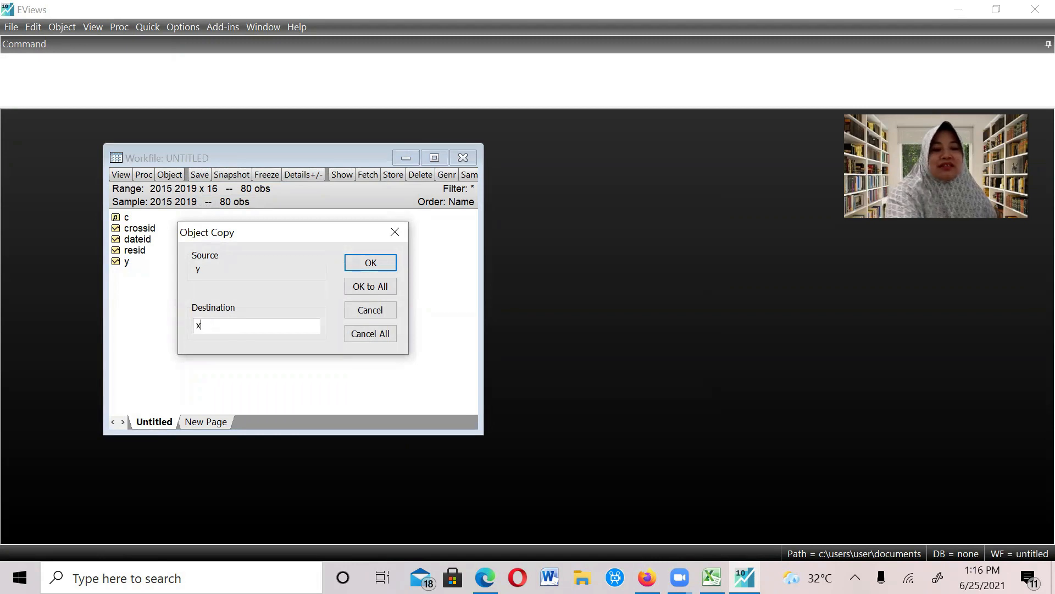
pyautogui.click(359, 260)
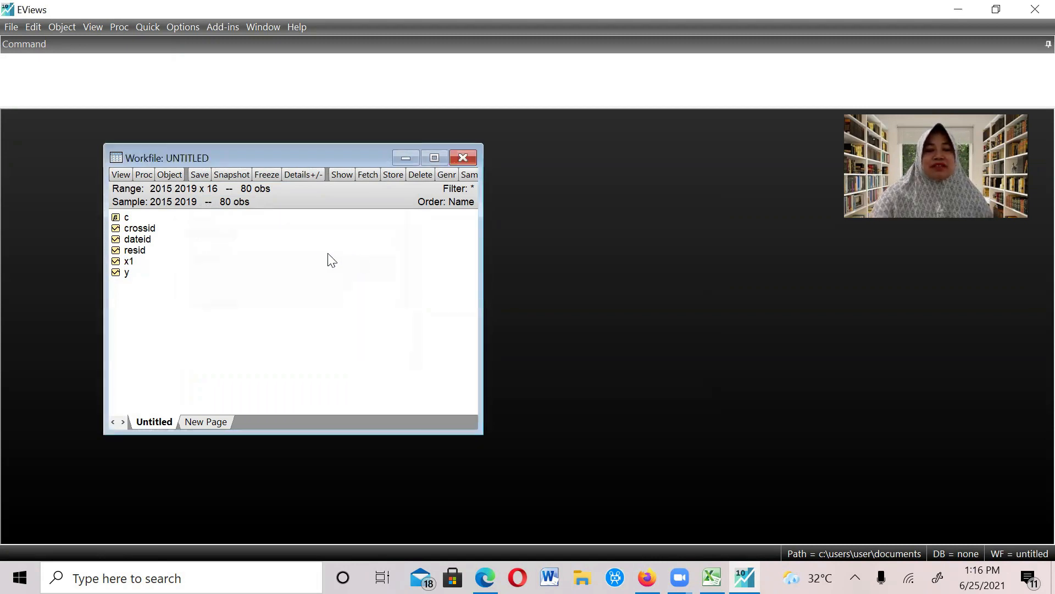
# - Paste two more copies of series y into the workfile, naming them x2 and x3
pyautogui.rightClick(213, 287)
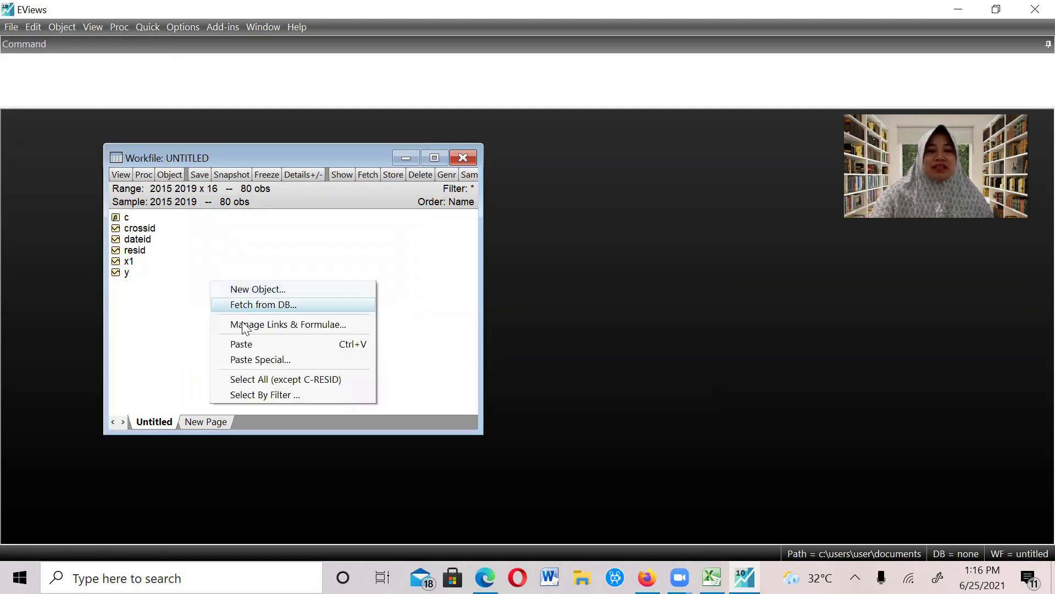
pyautogui.click(257, 345)
pyautogui.write('x2')
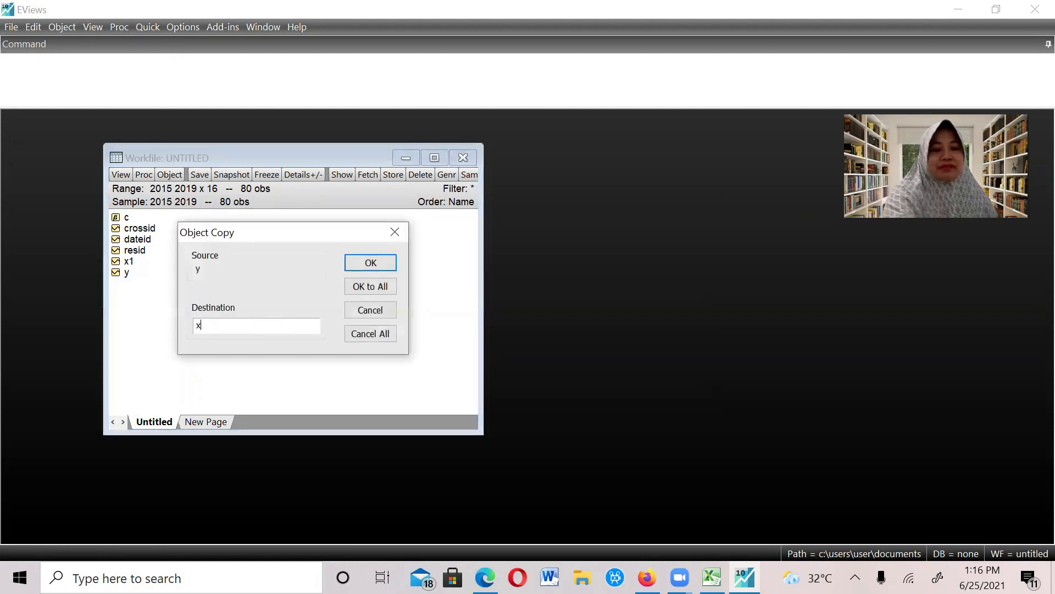
pyautogui.click(374, 263)
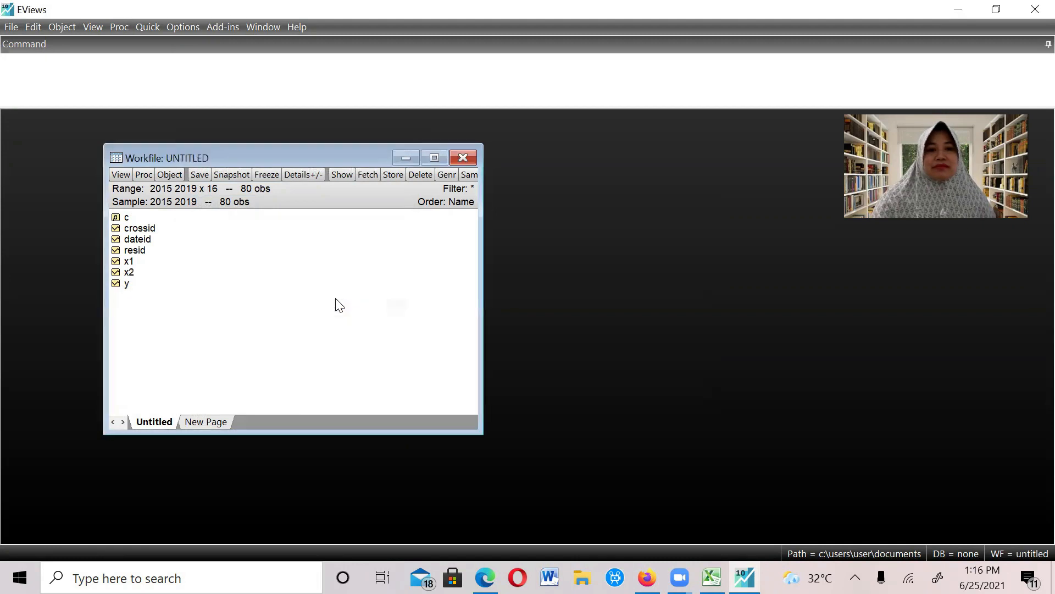
pyautogui.rightClick(335, 302)
pyautogui.click(360, 367)
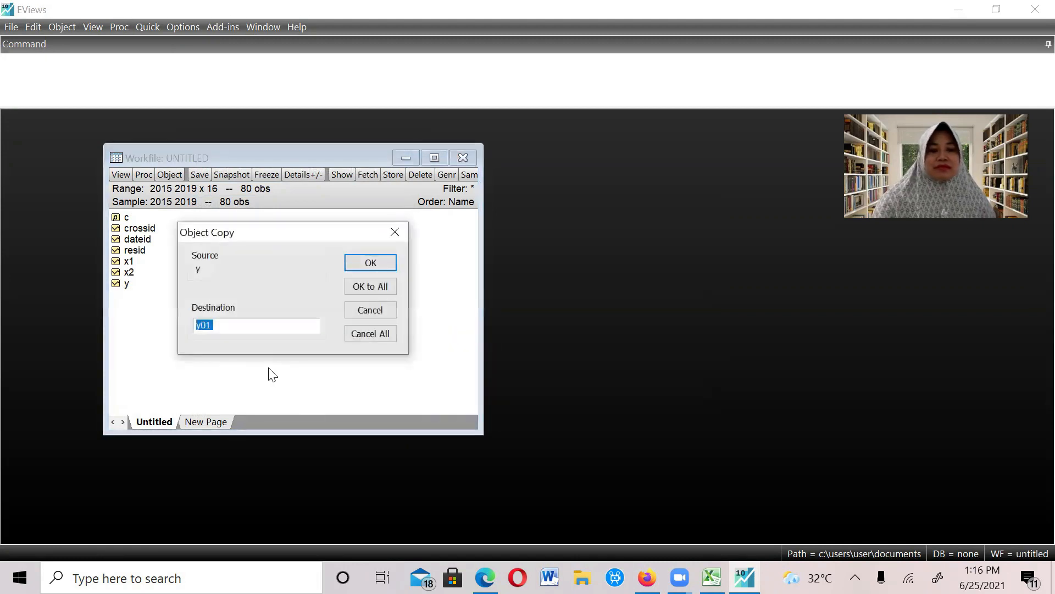
pyautogui.write('x3')
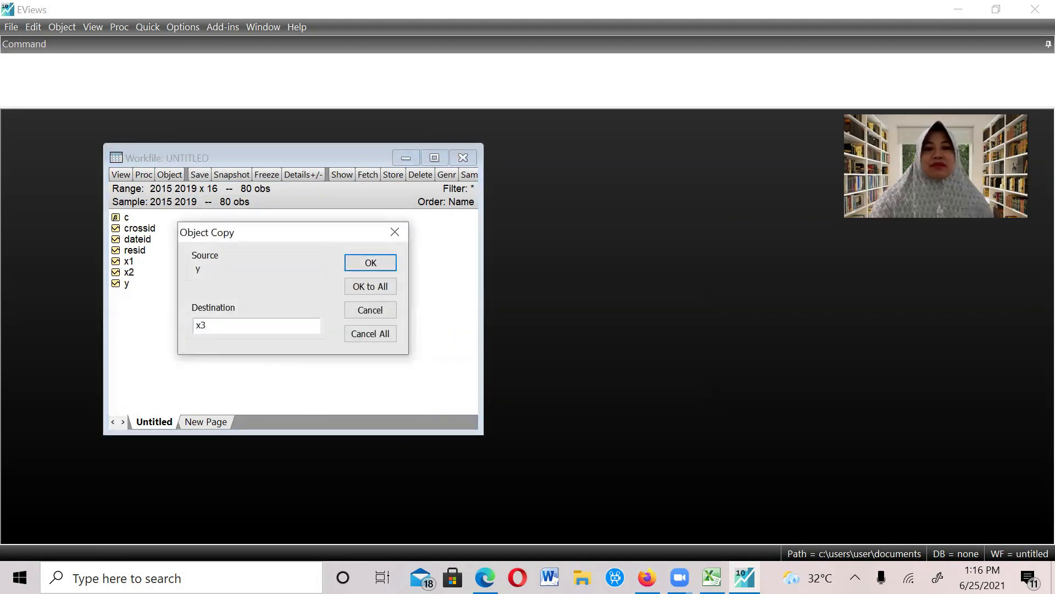
pyautogui.click(362, 262)
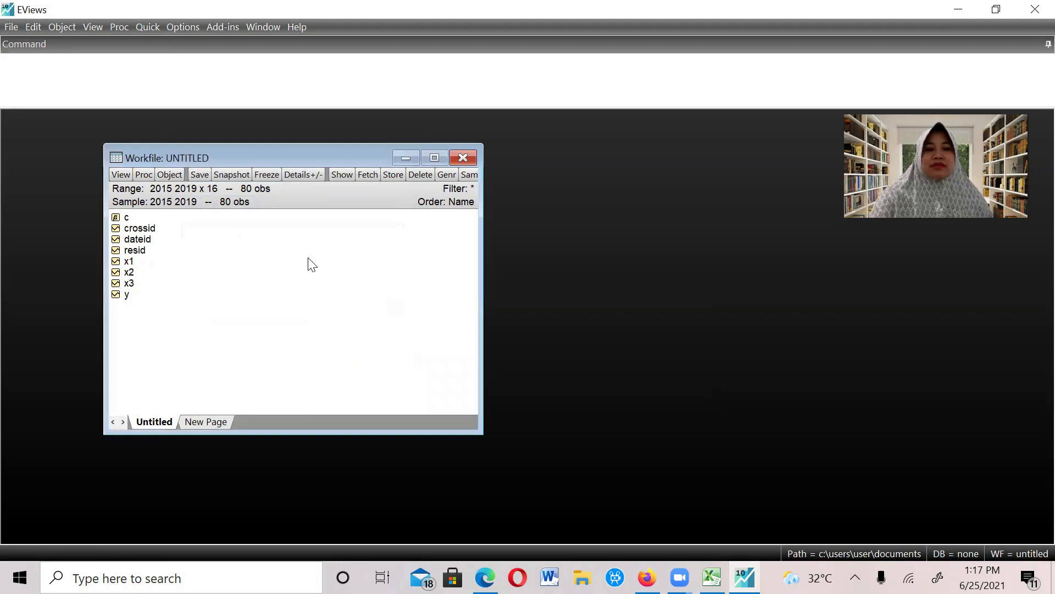
# - Open the series y, x1, x2 and x3, in that order, as one group and place its window beside the workfile
pyautogui.click(126, 295)
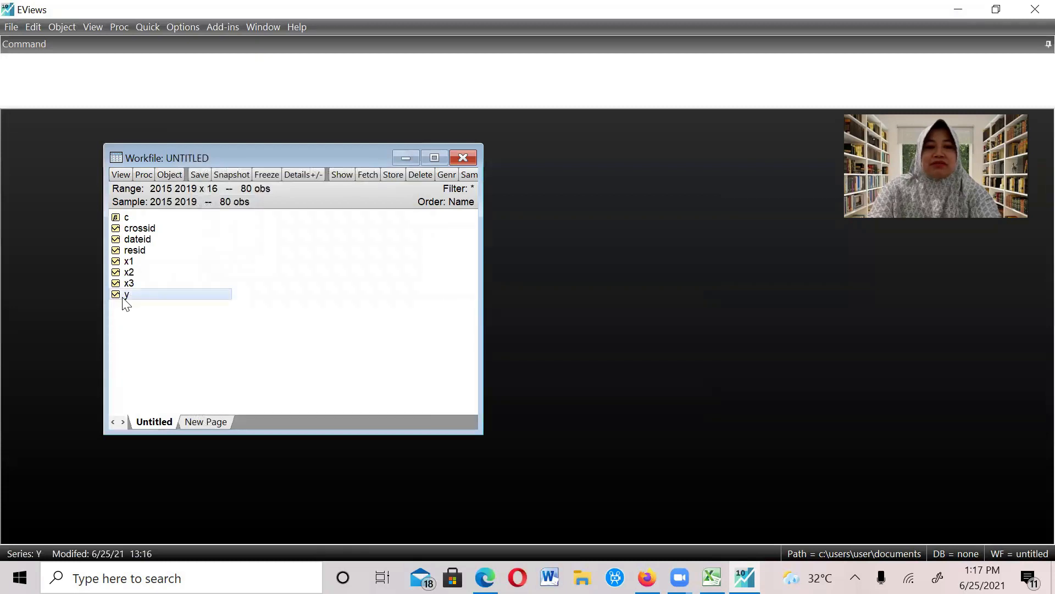
pyautogui.keyDown('ctrl'); pyautogui.click(129, 262); pyautogui.keyUp('ctrl')
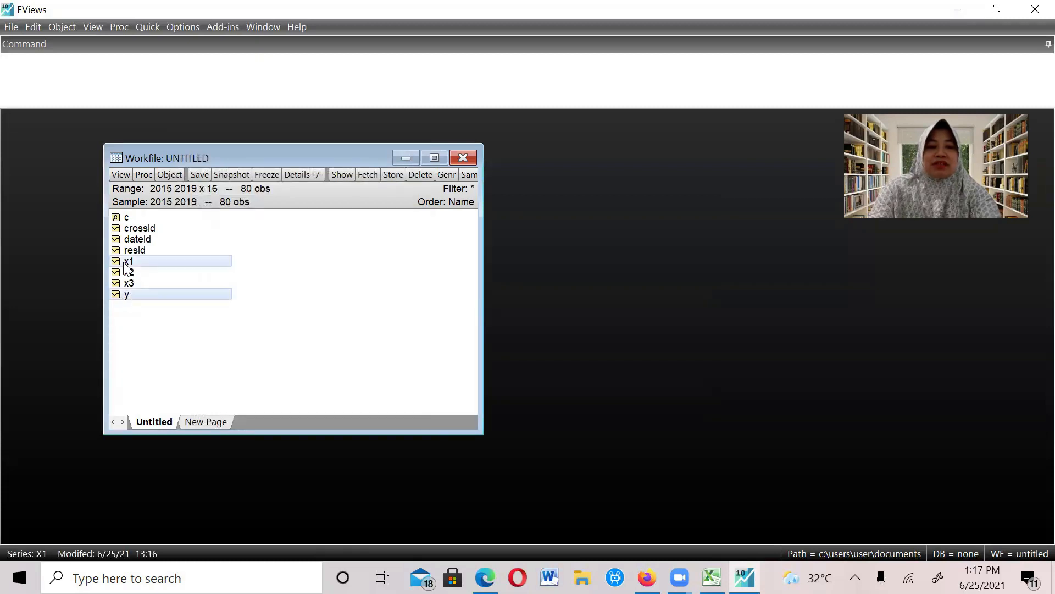
pyautogui.keyDown('ctrl'); pyautogui.click(139, 274); pyautogui.keyUp('ctrl')
pyautogui.keyDown('ctrl'); pyautogui.click(135, 285); pyautogui.keyUp('ctrl')
pyautogui.rightClick(200, 285)
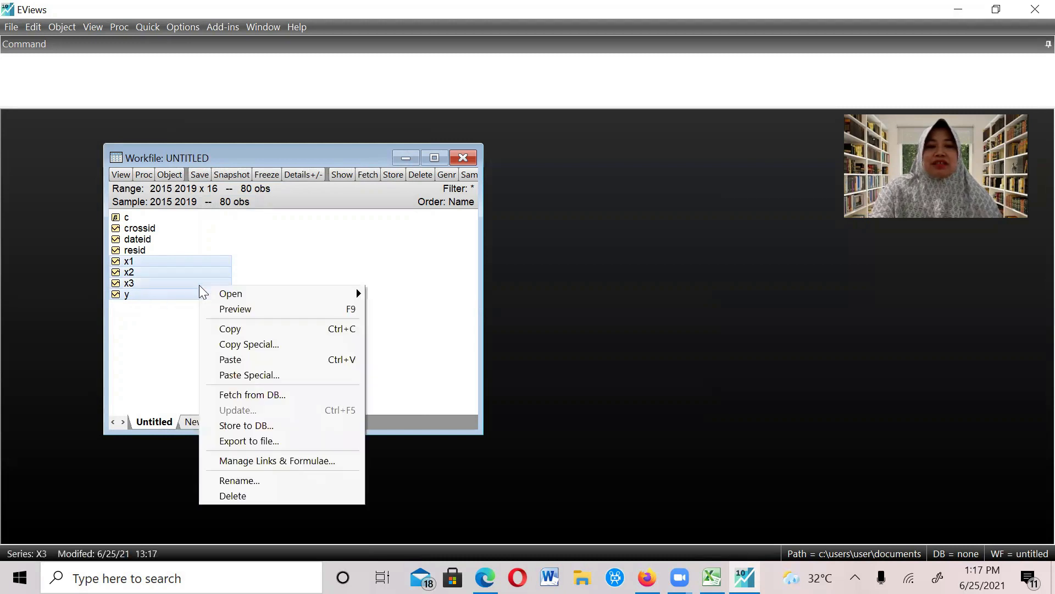
pyautogui.moveTo(225, 296)
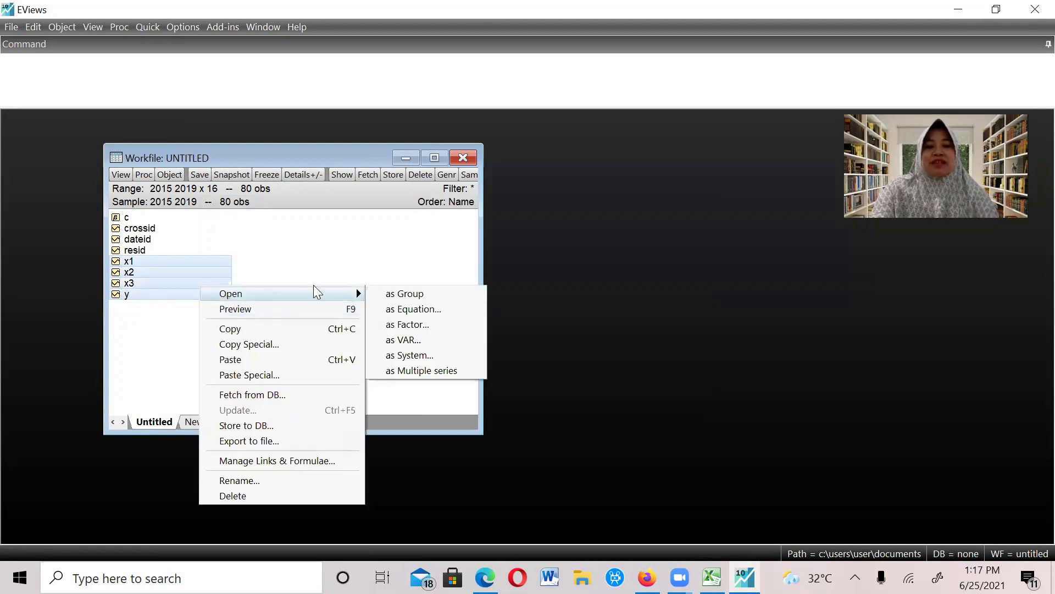
pyautogui.click(393, 296)
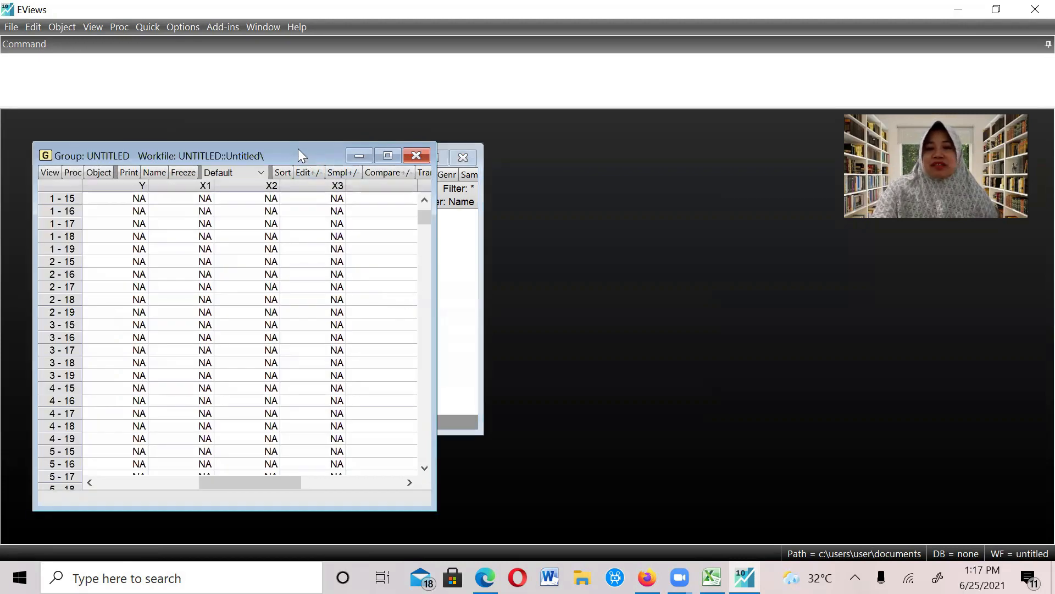
pyautogui.moveTo(298, 149); pyautogui.dragTo(701, 141)
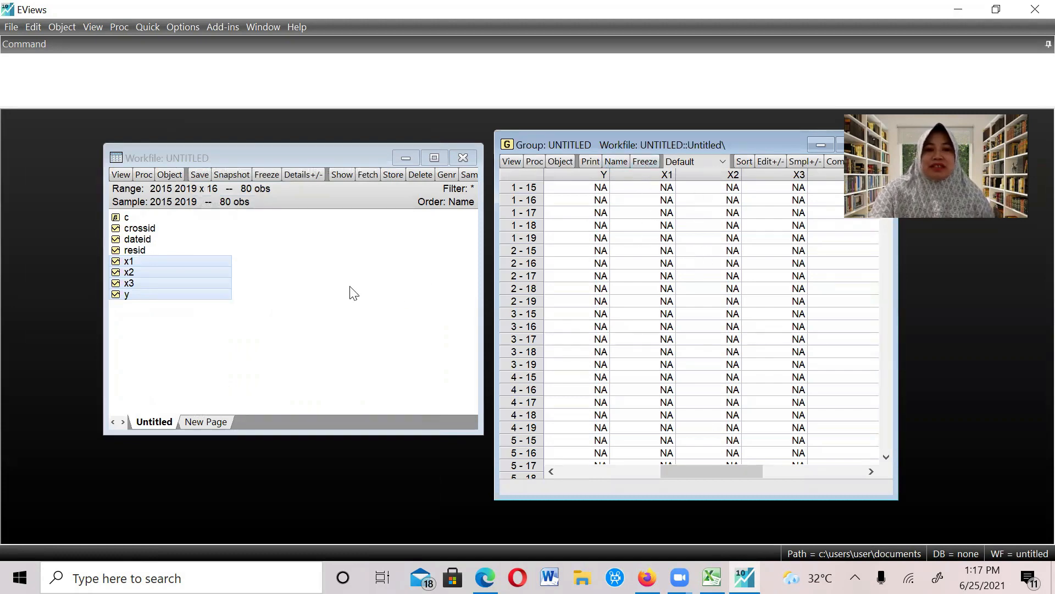
# - Switch to the Excel workbook and copy the y, x1, x2 and x3 values in C2:F81, without the headers
pyautogui.moveTo(712, 577)
pyautogui.click(697, 543)
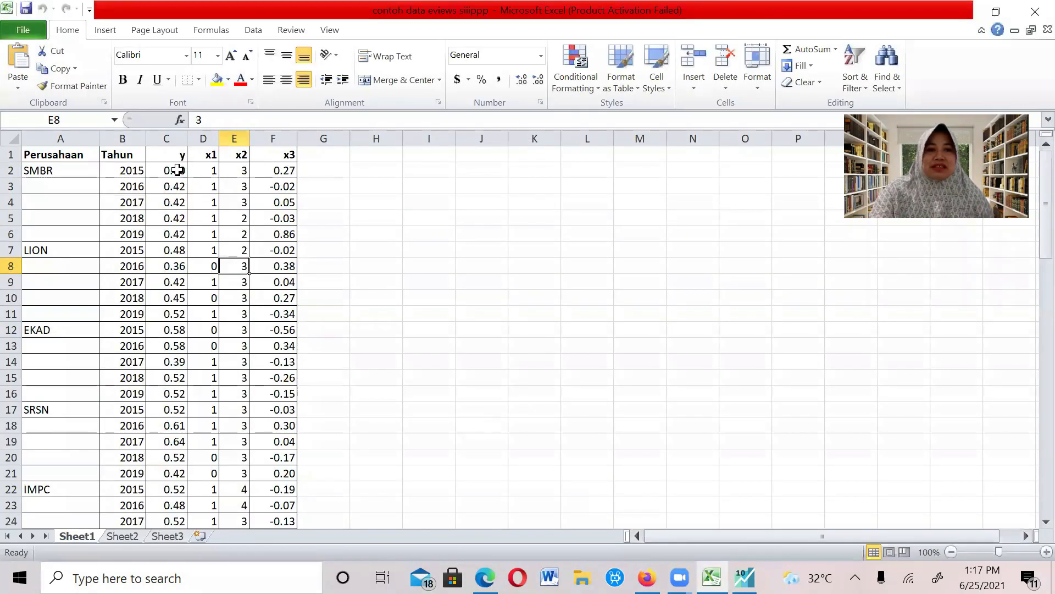
pyautogui.moveTo(175, 172); pyautogui.dragTo(275, 500)
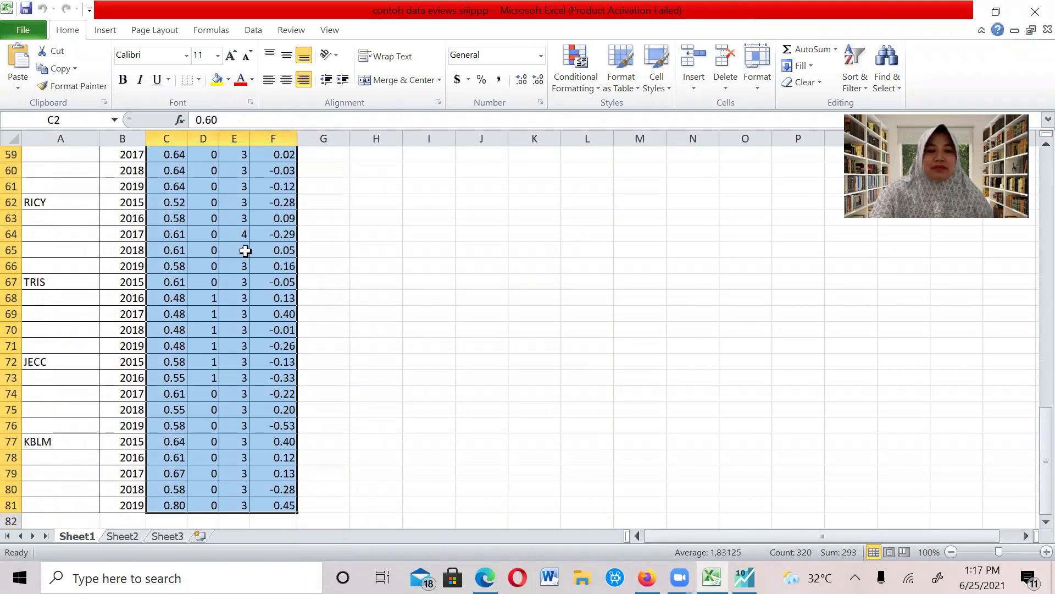
pyautogui.rightClick(245, 253)
pyautogui.click(221, 275)
pyautogui.scroll(19, 165, 330)
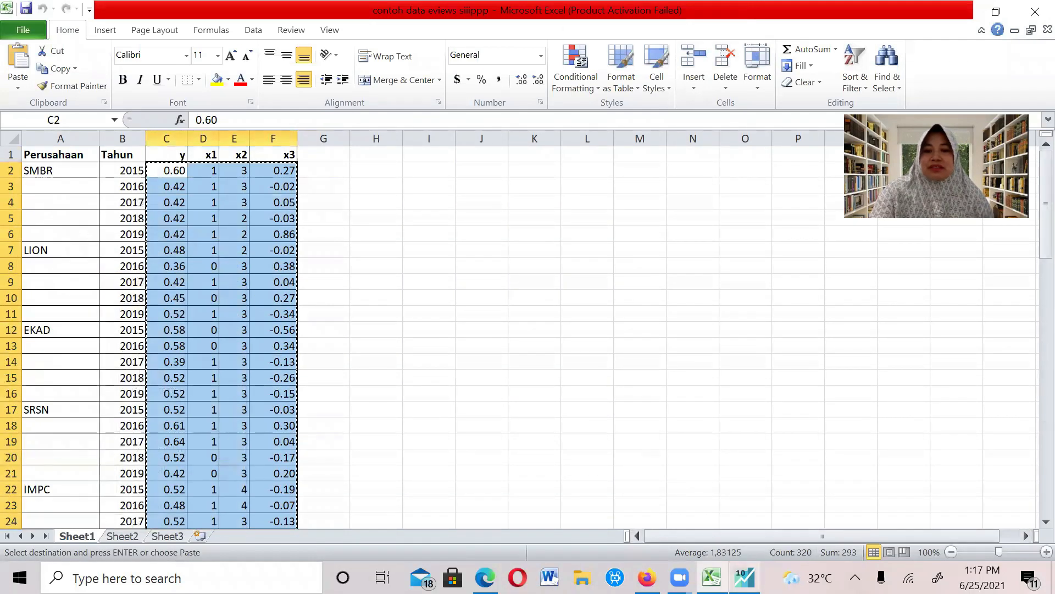
# - Return to EViews, make the group editable and paste the copied data starting at the first Y observation
pyautogui.hotkey('alt', 'Tab')
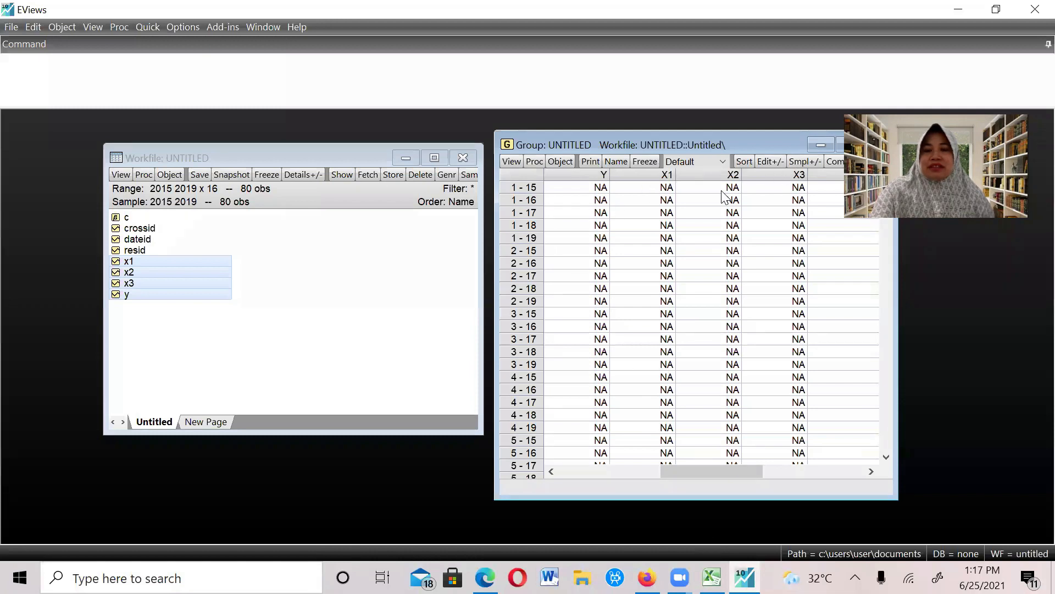
pyautogui.click(764, 160)
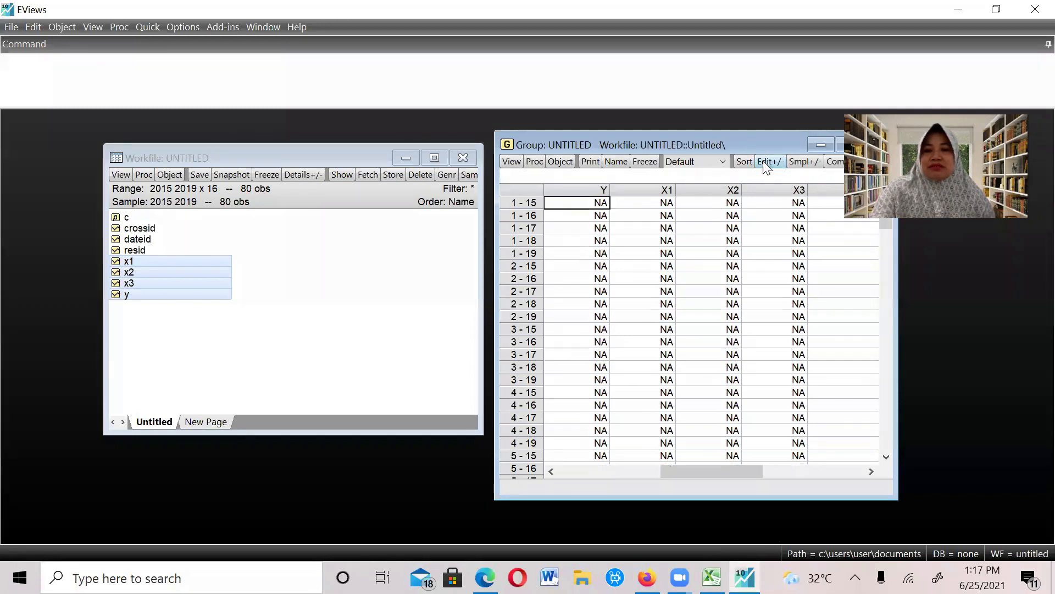
pyautogui.rightClick(570, 205)
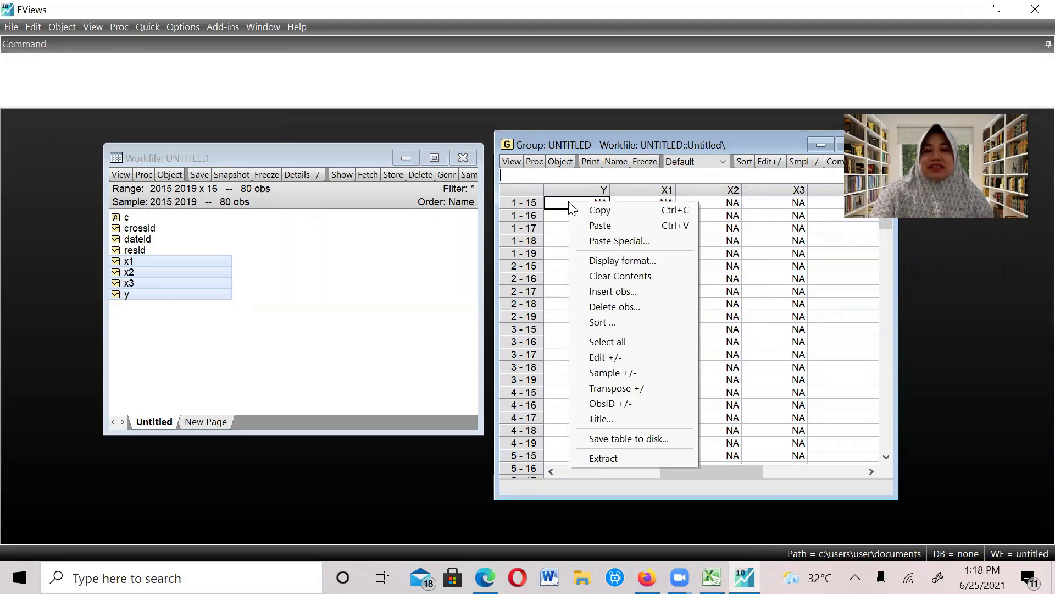
pyautogui.click(598, 226)
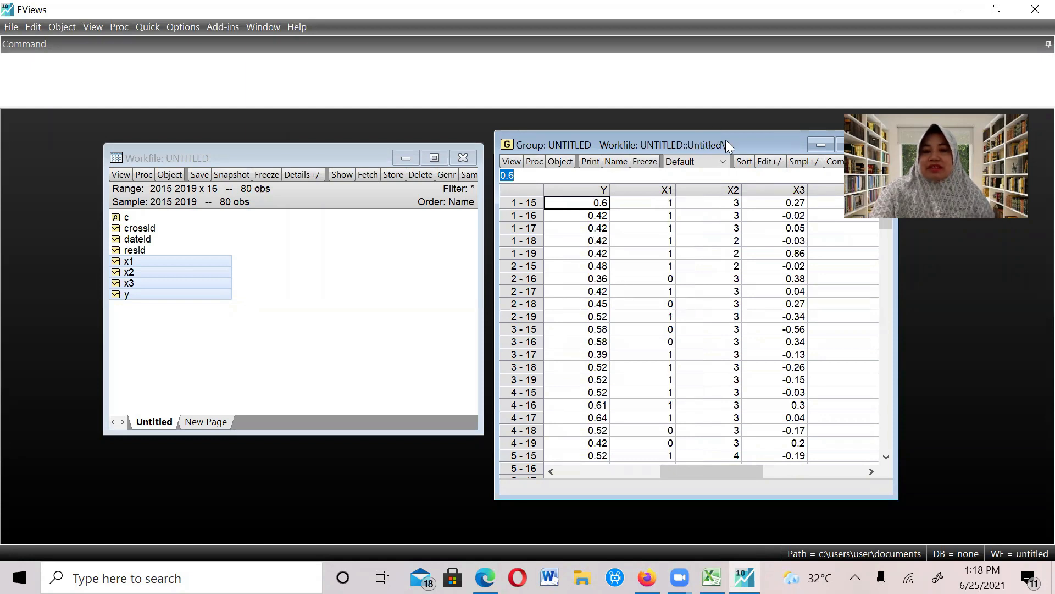
# - Shift the group window clear of the webcam area, then close it and confirm deleting the untitled group
pyautogui.moveTo(726, 140); pyautogui.dragTo(670, 122)
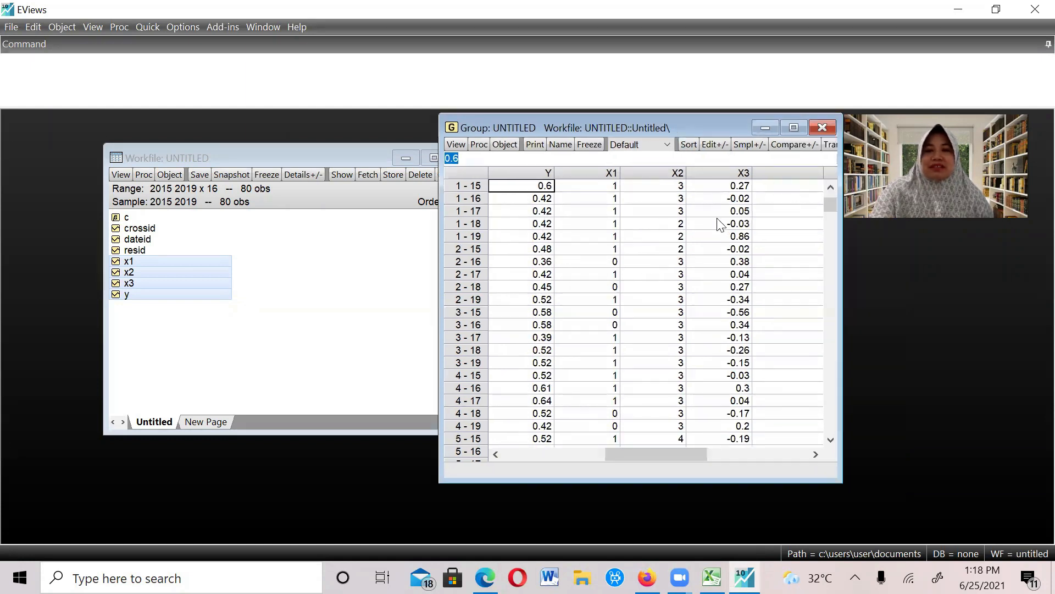
pyautogui.click(823, 129)
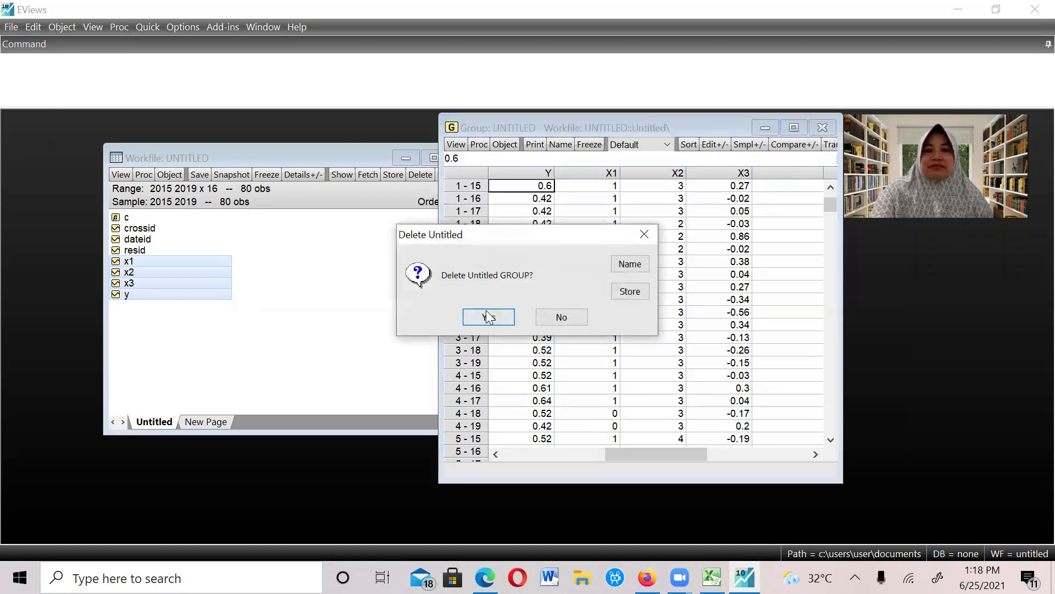
pyautogui.click(484, 314)
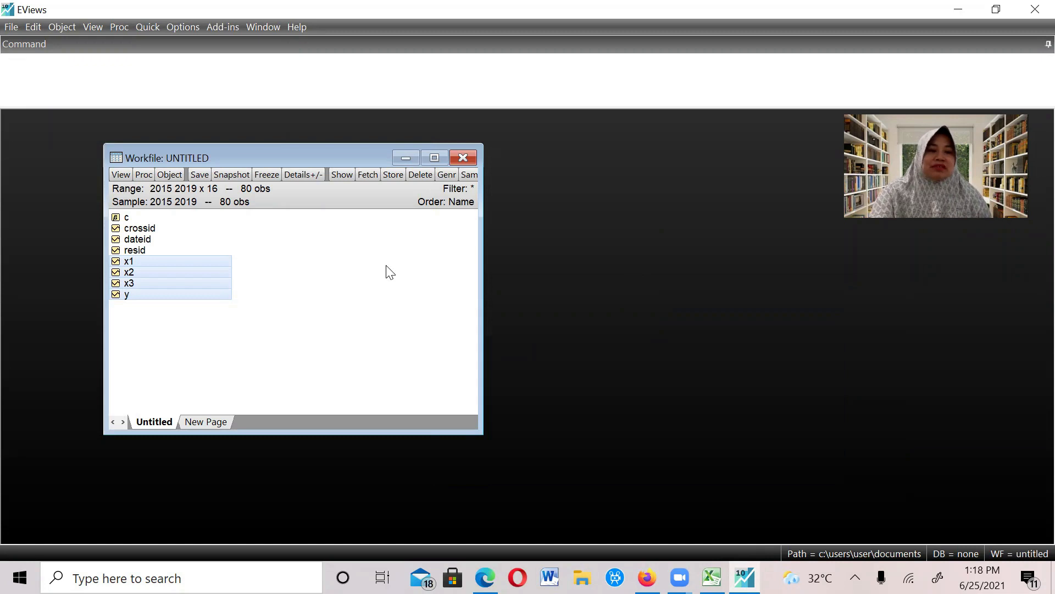
# - Open the selected series as an equation, estimate y c x1 x2 x3 by least squares, and place the result beside the workfile
pyautogui.rightClick(219, 279)
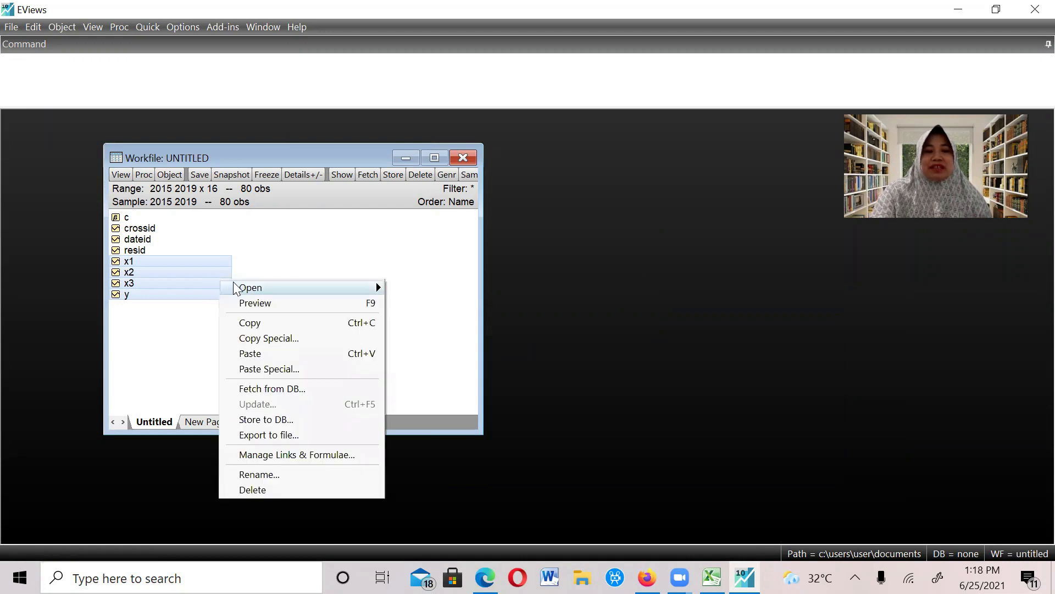
pyautogui.moveTo(283, 288)
pyautogui.click(426, 303)
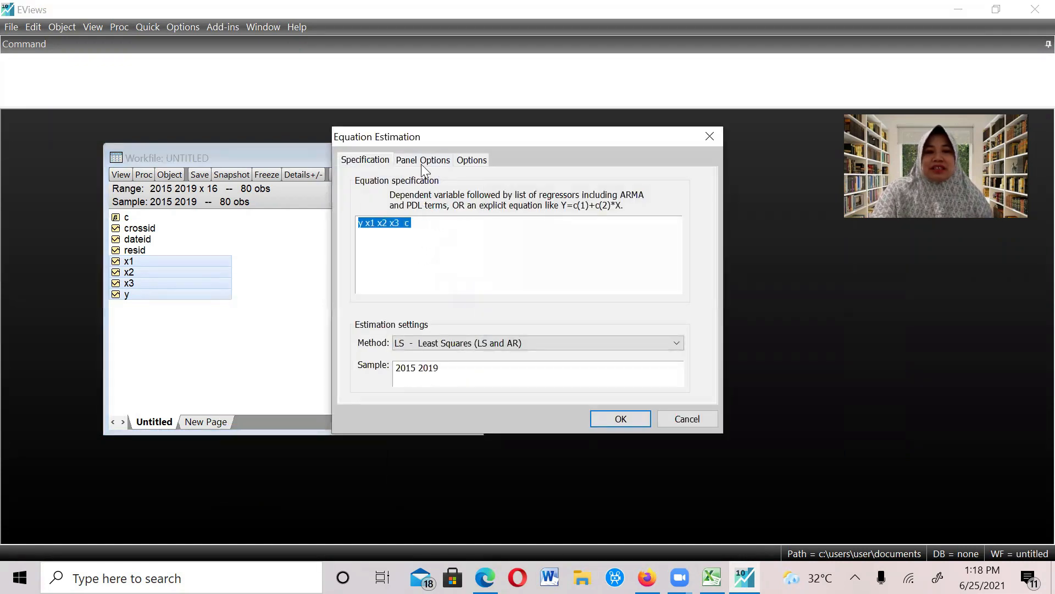
pyautogui.click(420, 229)
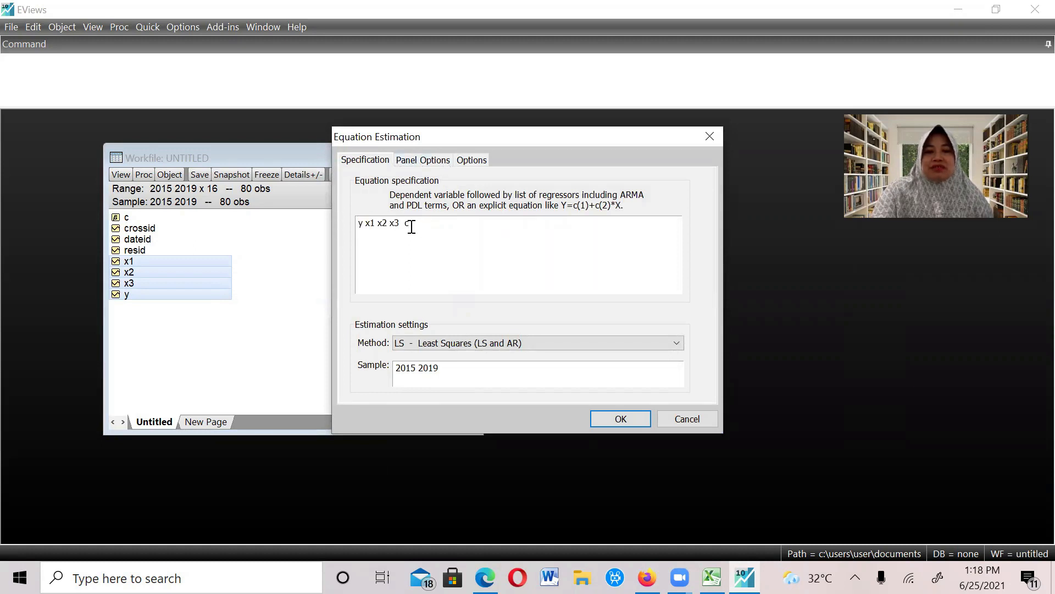
pyautogui.press('BackSpace')
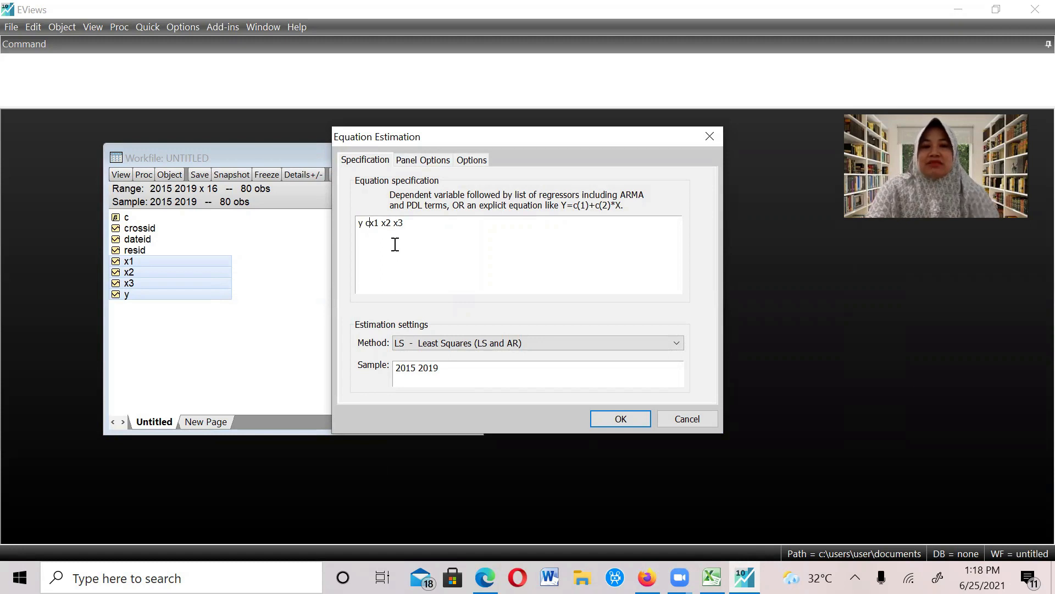
pyautogui.write('c')
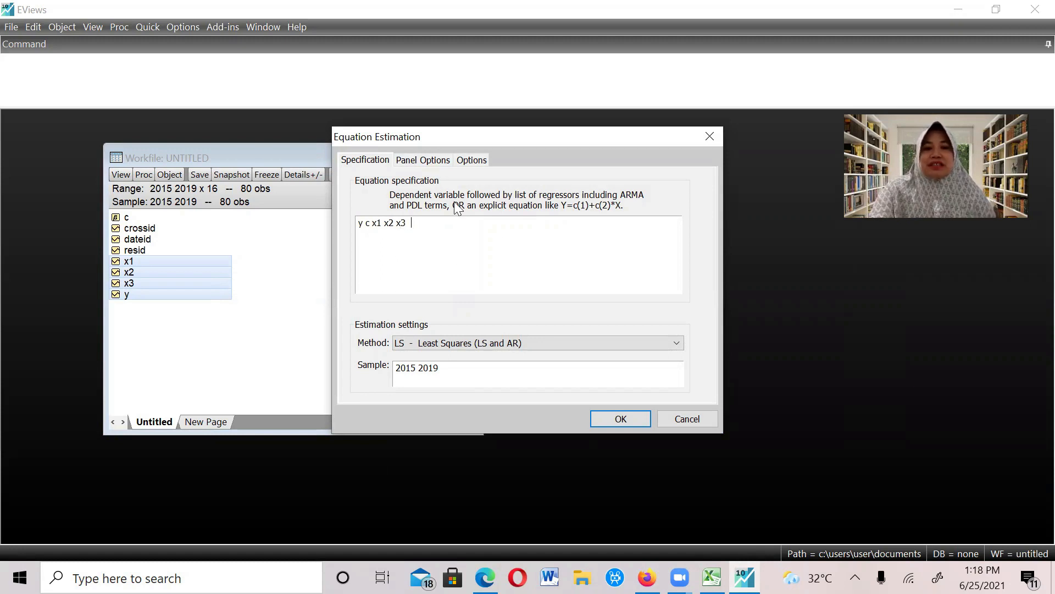
pyautogui.click(616, 416)
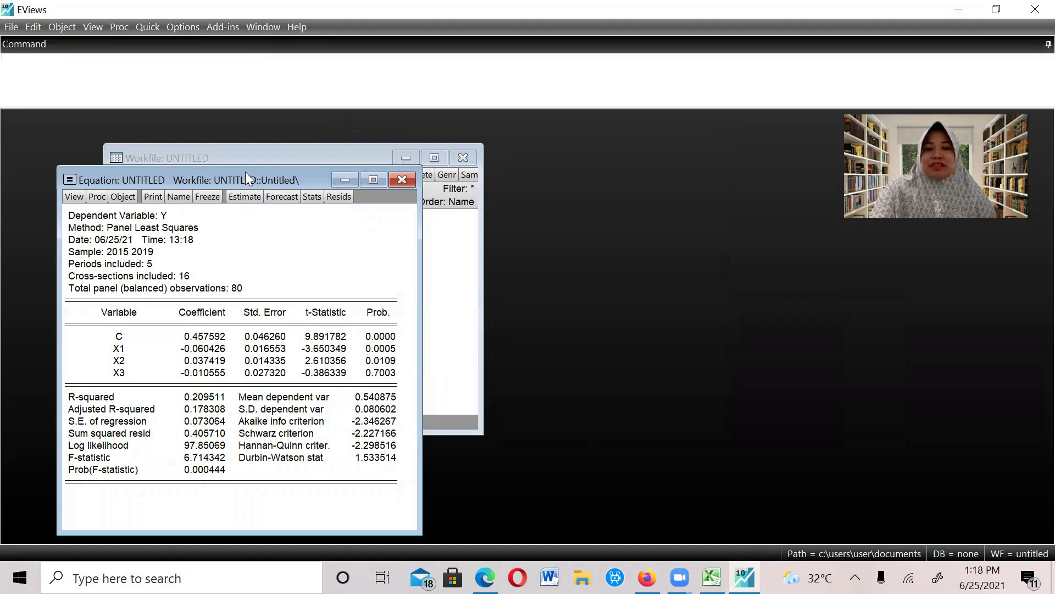
pyautogui.moveTo(245, 171); pyautogui.dragTo(627, 129)
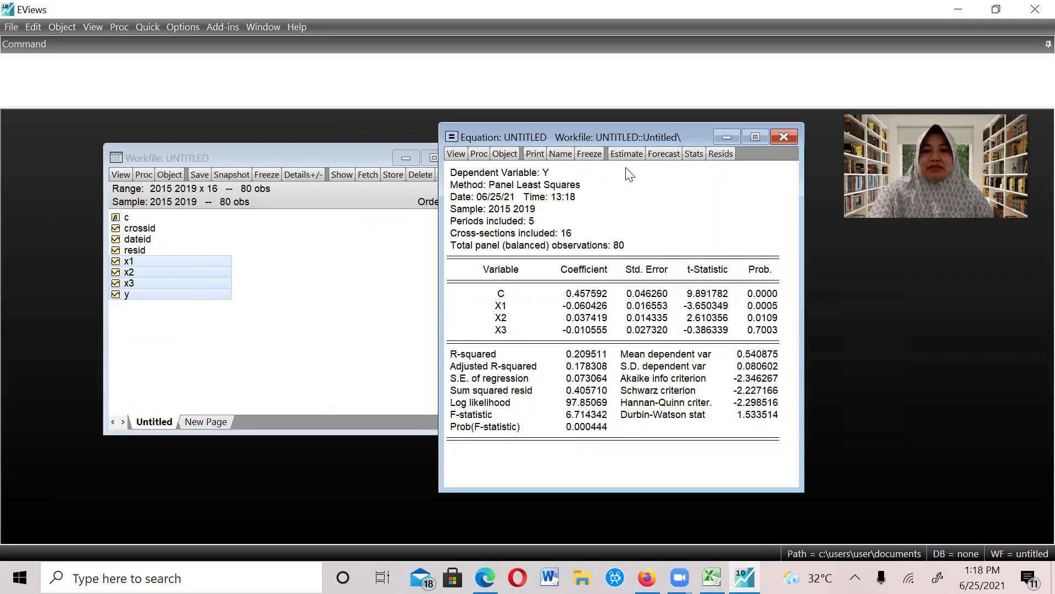
# - Freeze the pooled regression output as a table titled CEM and move it below the workfile window
pyautogui.click(590, 154)
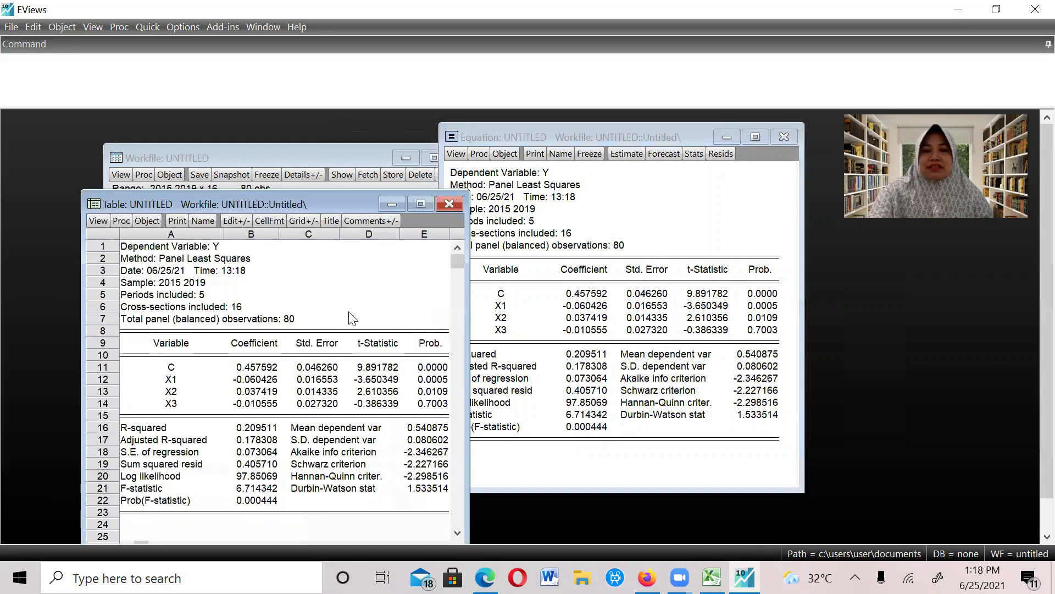
pyautogui.click(331, 221)
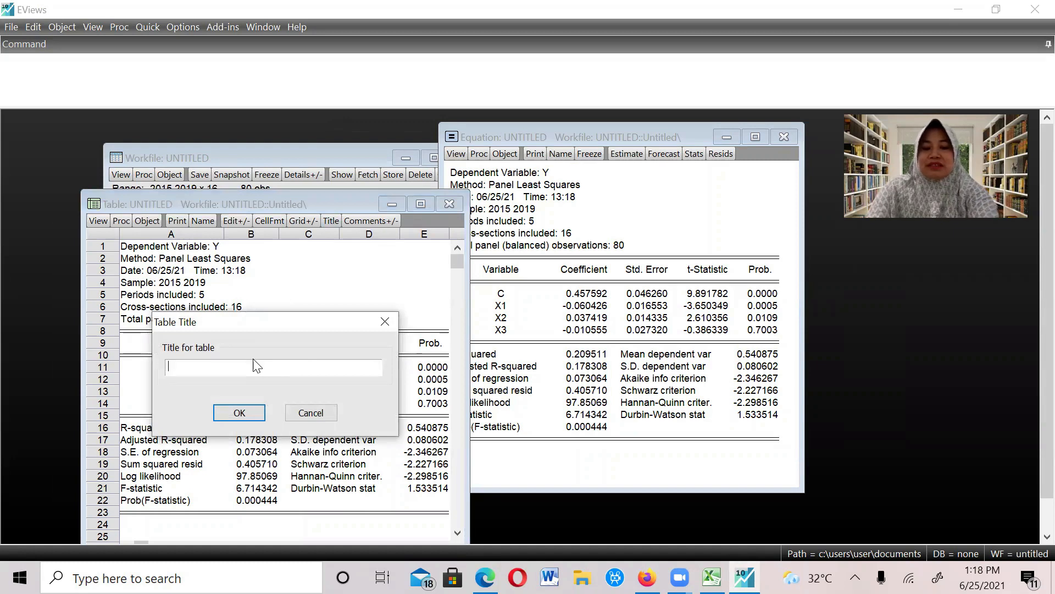
pyautogui.write('CEM')
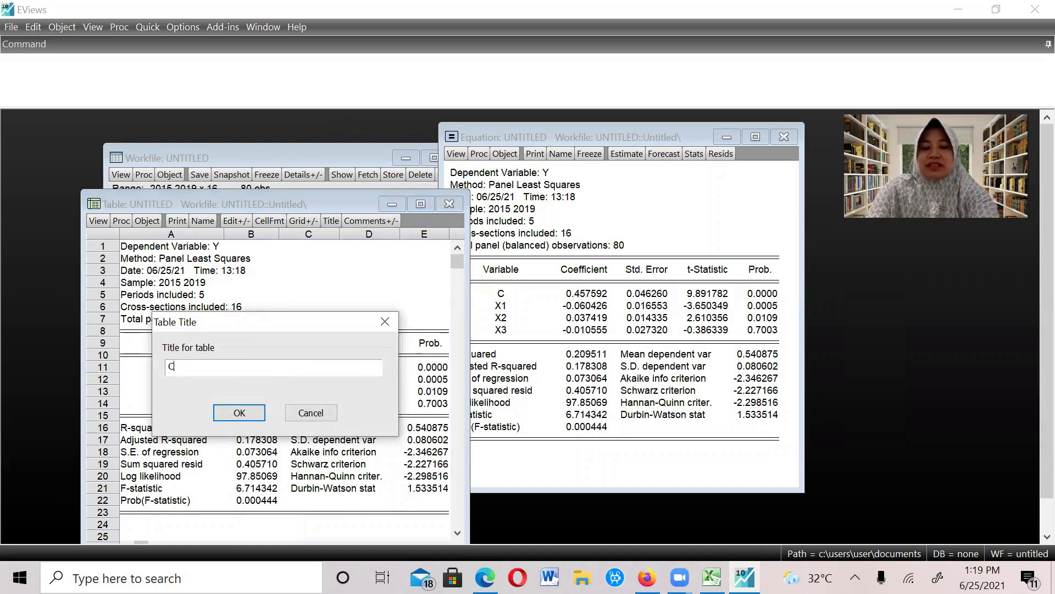
pyautogui.click(239, 412)
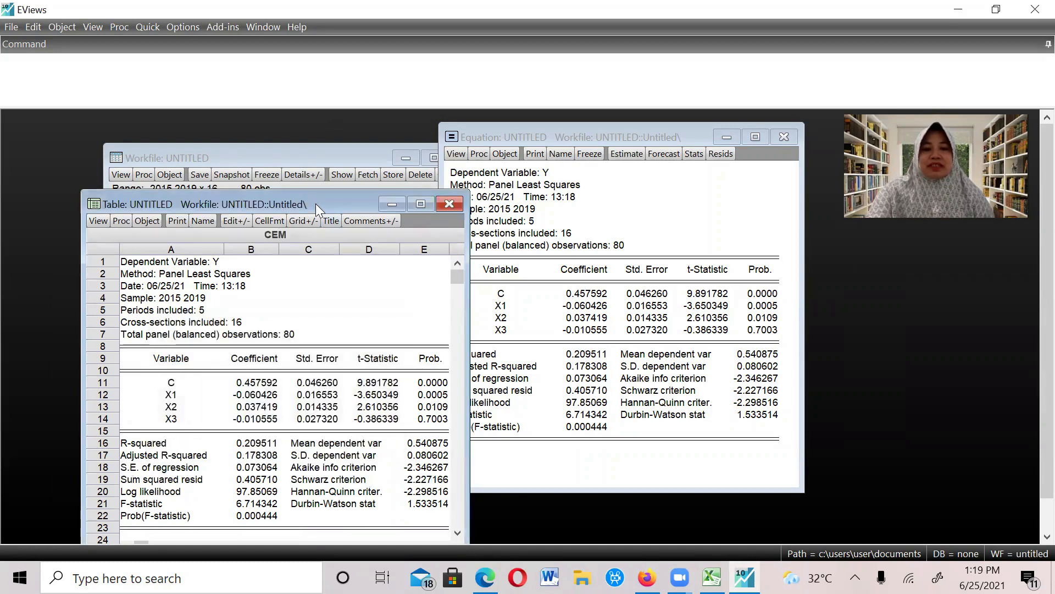
pyautogui.moveTo(316, 203); pyautogui.dragTo(381, 514)
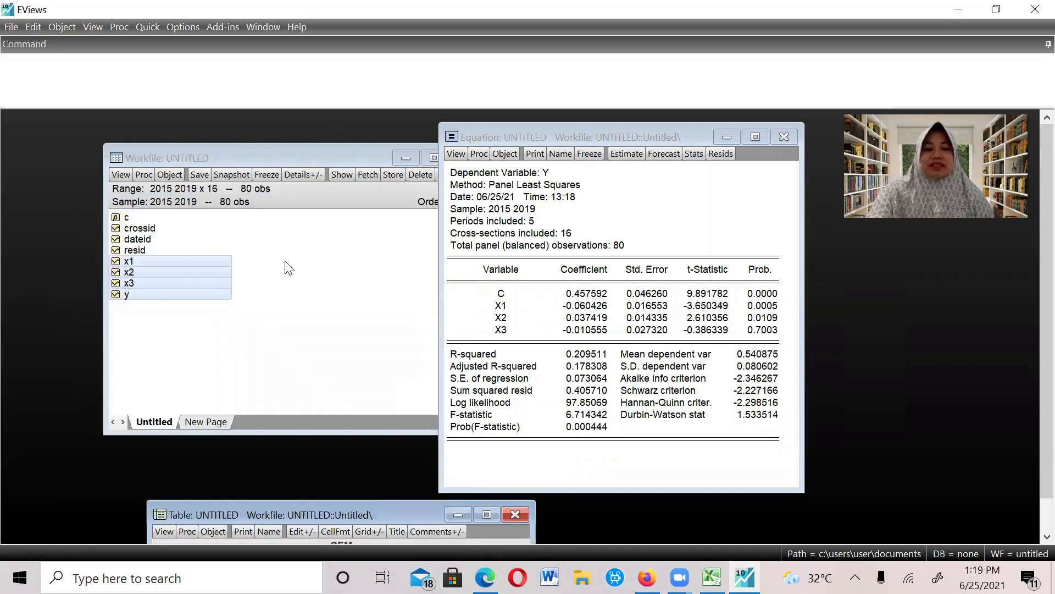
# - Open the four selected series as another equation and specify it as y C x1 x2 x3
pyautogui.rightClick(218, 282)
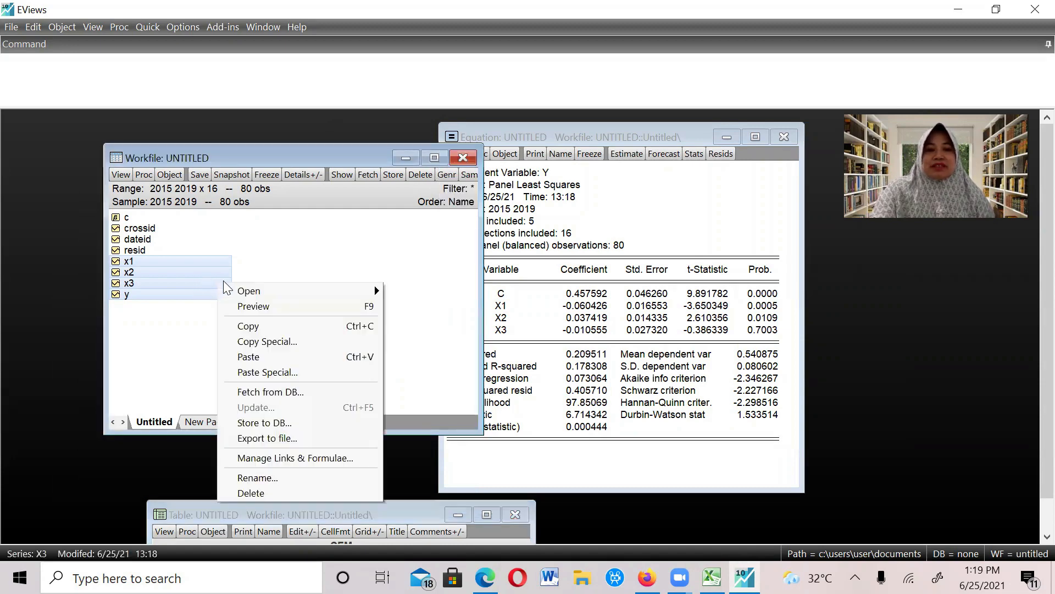
pyautogui.moveTo(341, 290)
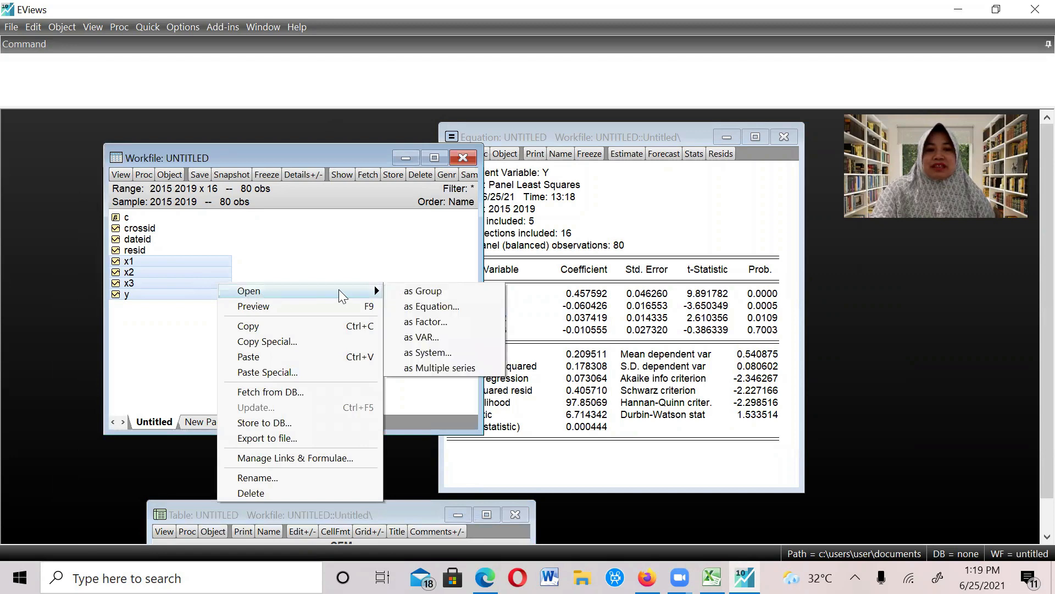
pyautogui.click(407, 305)
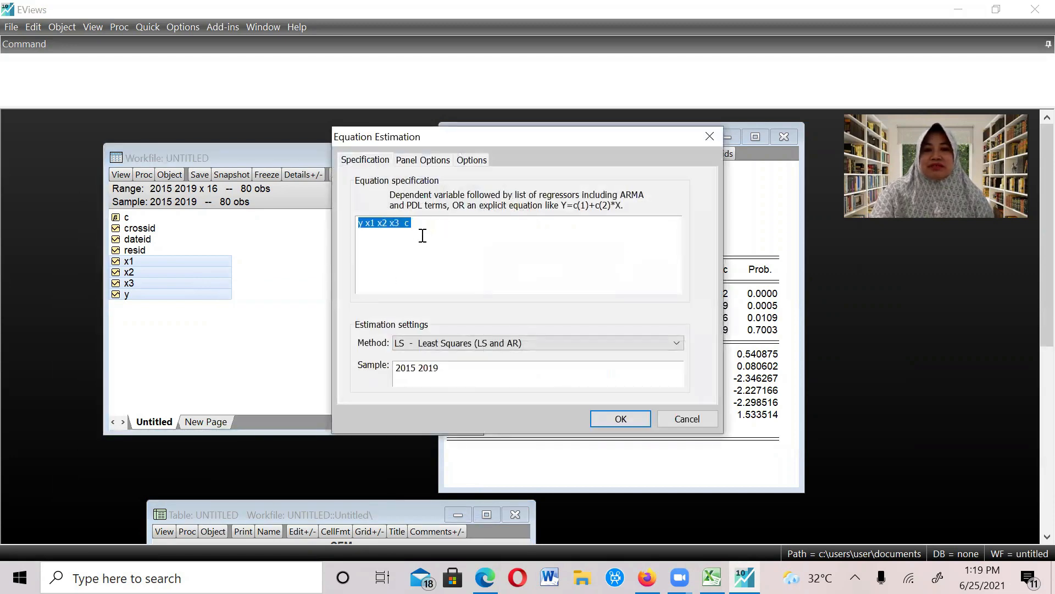
pyautogui.click(422, 230)
pyautogui.press('BackSpace')
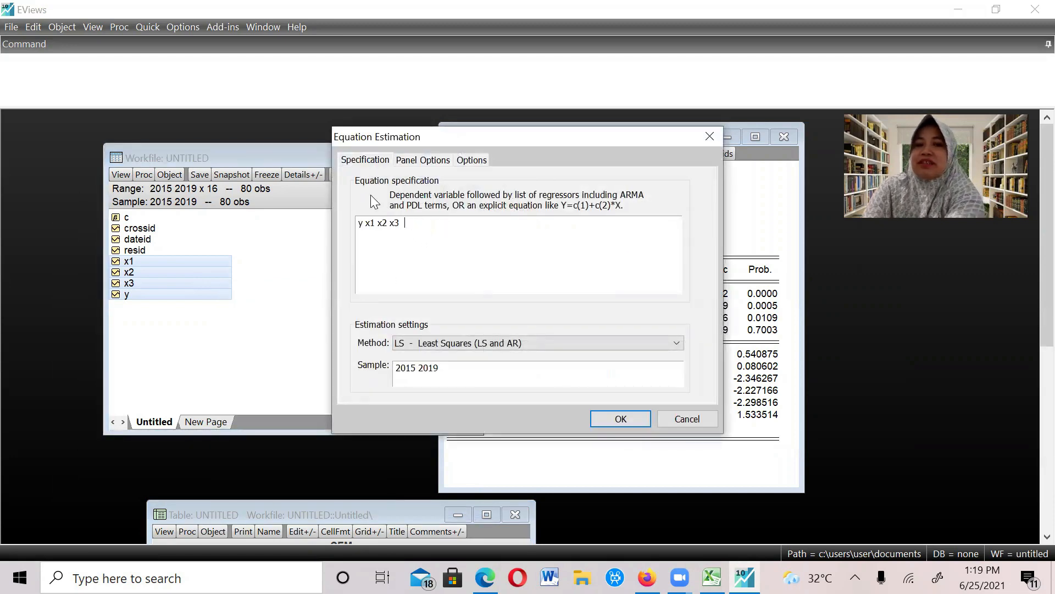
pyautogui.click(363, 225)
pyautogui.write('C')
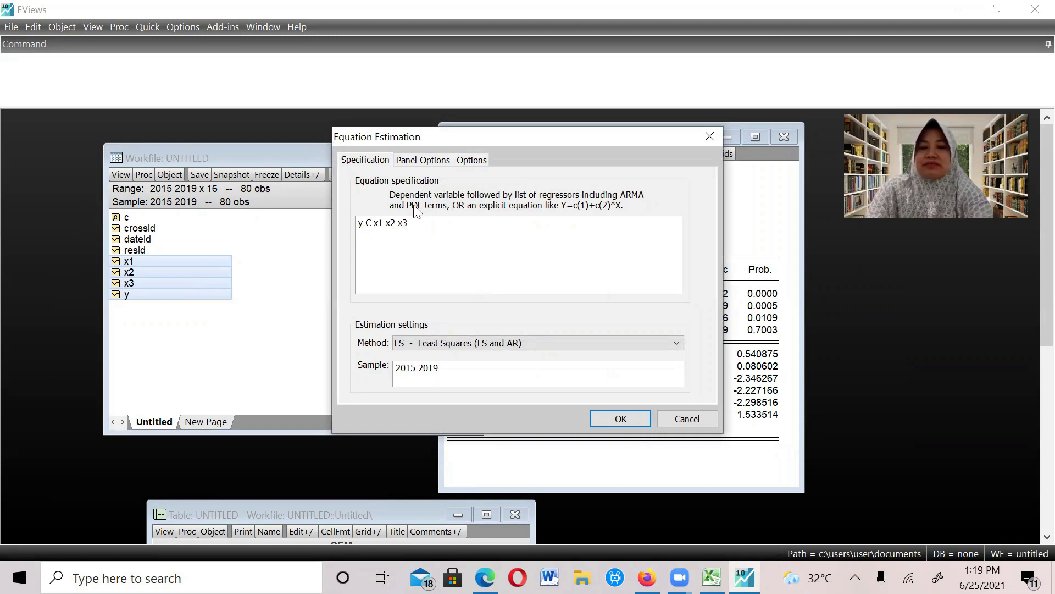
# - Set the cross-section effects to Fixed, estimate the equation and place its result window beside the workfile
pyautogui.click(431, 165)
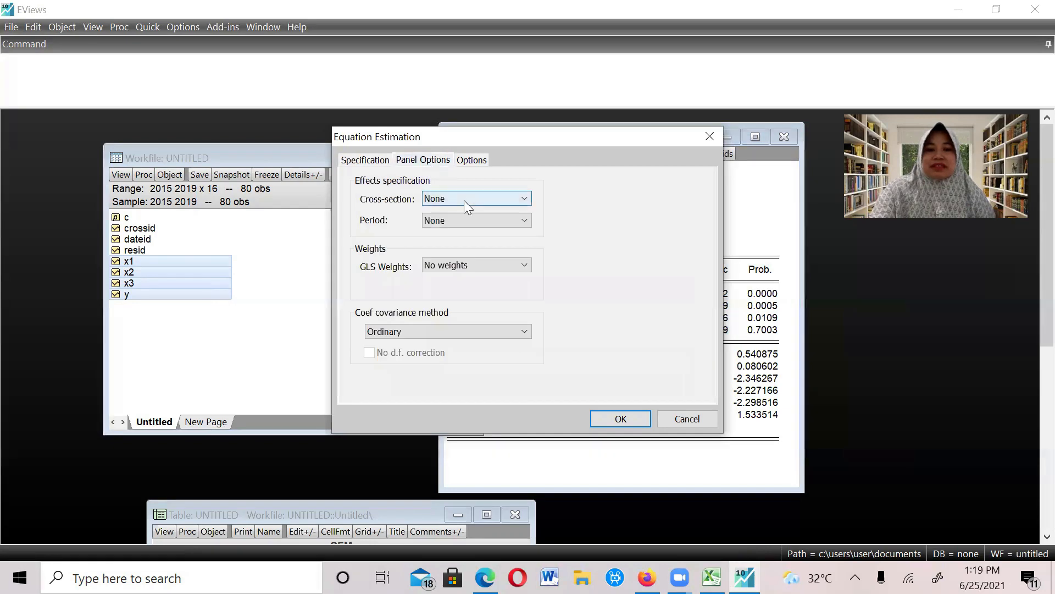
pyautogui.click(463, 200)
pyautogui.click(460, 221)
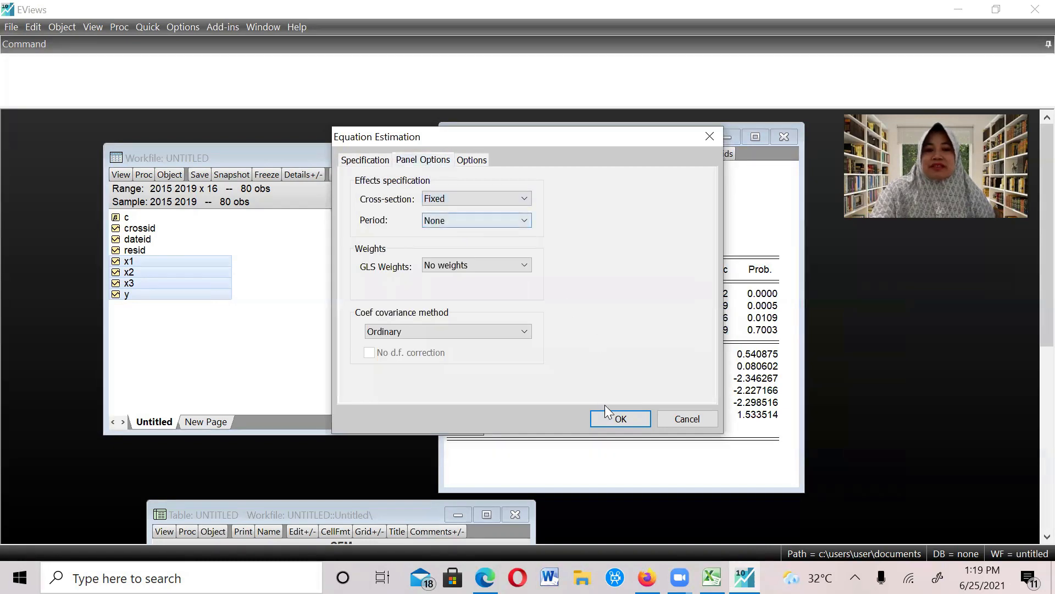
pyautogui.click(614, 418)
pyautogui.click(496, 317)
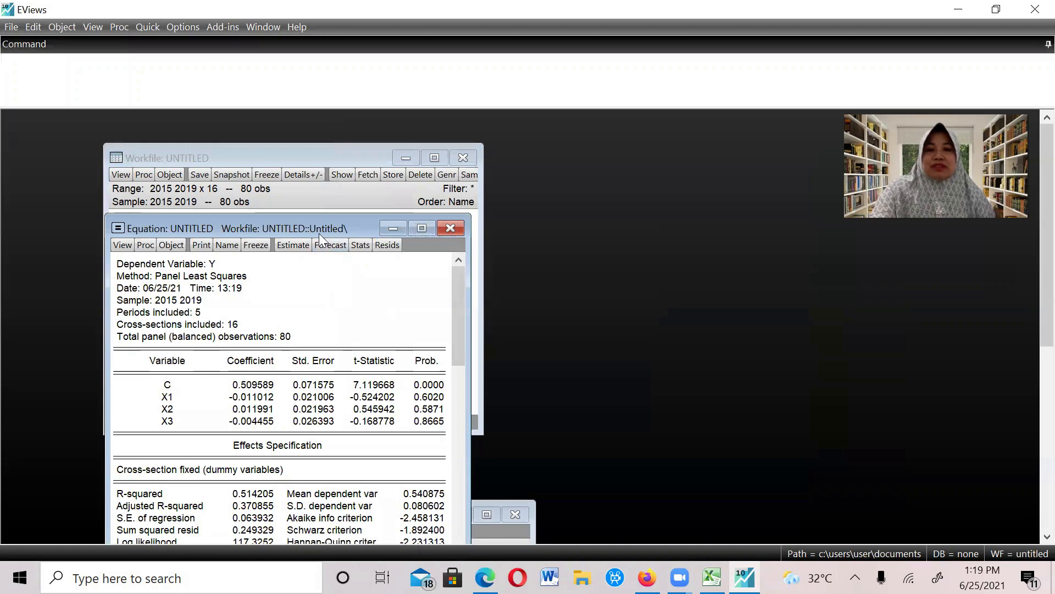
pyautogui.moveTo(319, 233); pyautogui.dragTo(710, 159)
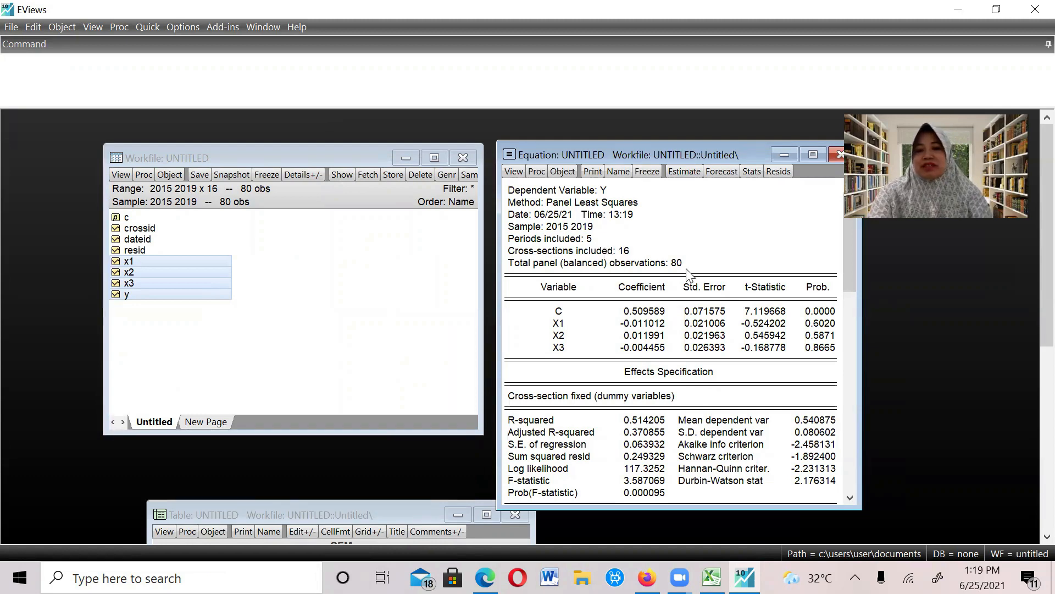
# - Freeze the fixed-effects regression output as a table and title it FEM
pyautogui.click(647, 171)
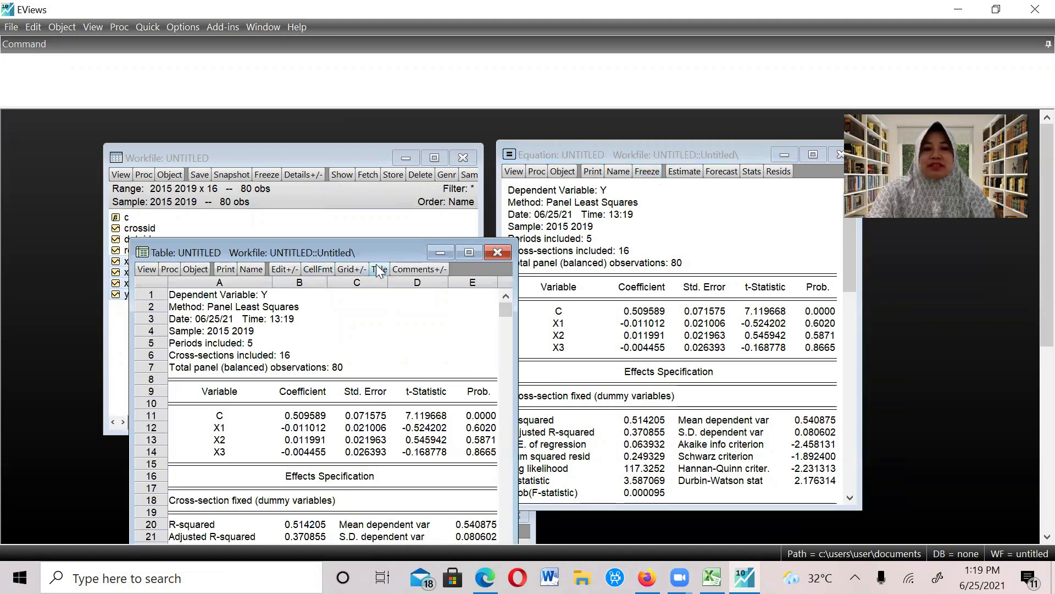
pyautogui.click(379, 270)
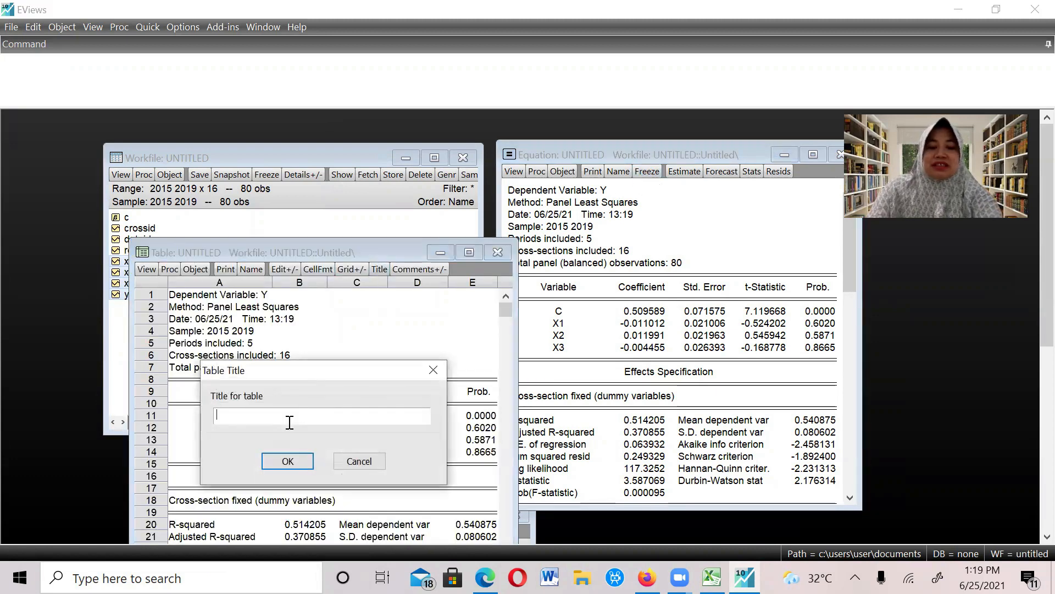
pyautogui.write('FEM')
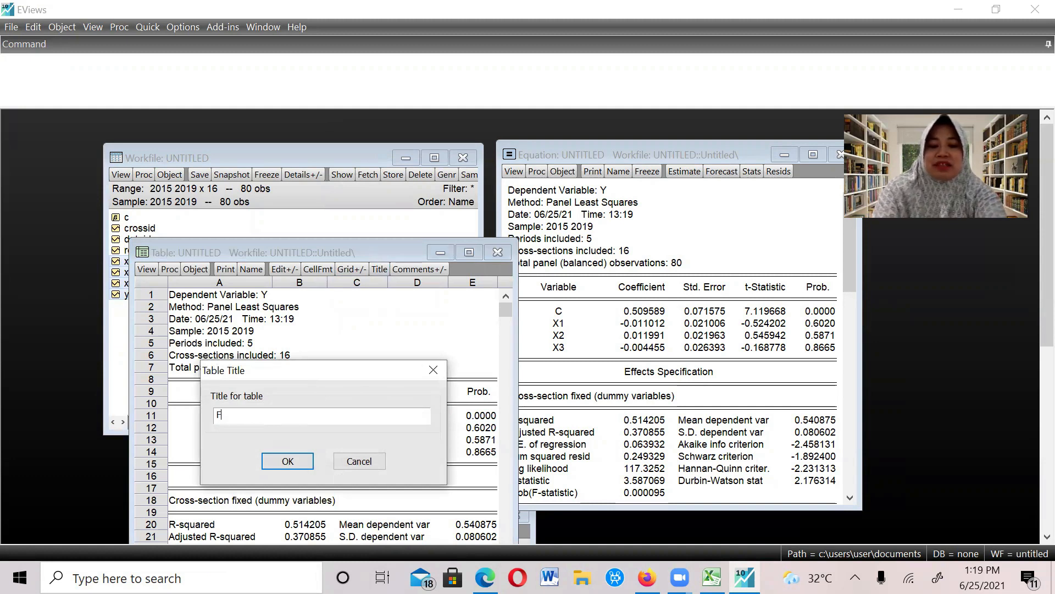
pyautogui.click(288, 462)
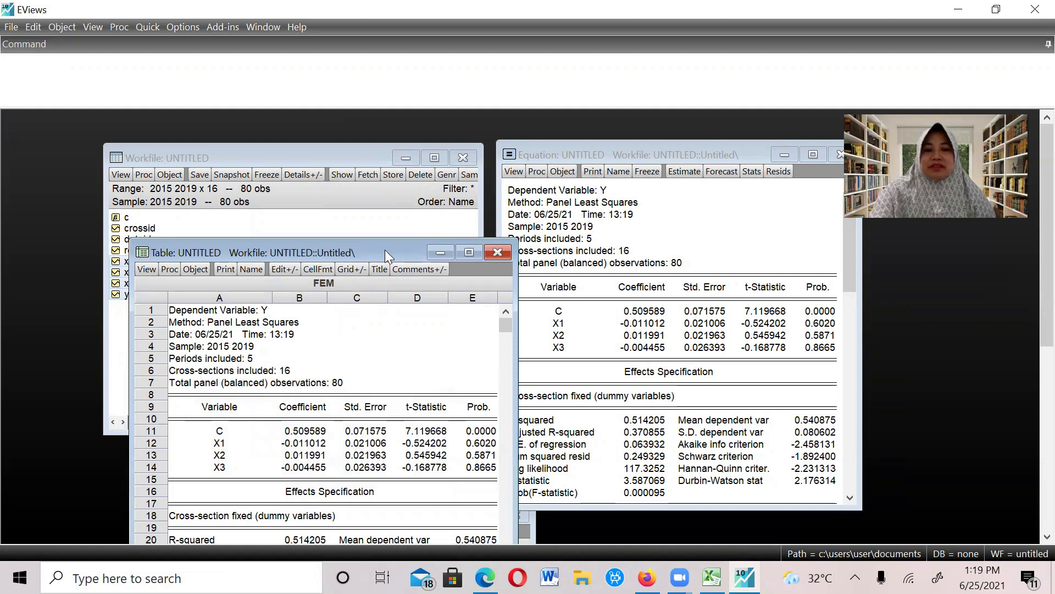
# - Move the FEM table below the equation window and open the selected series x1, x2, x3 and y as a new equation
pyautogui.moveTo(385, 249); pyautogui.dragTo(681, 523)
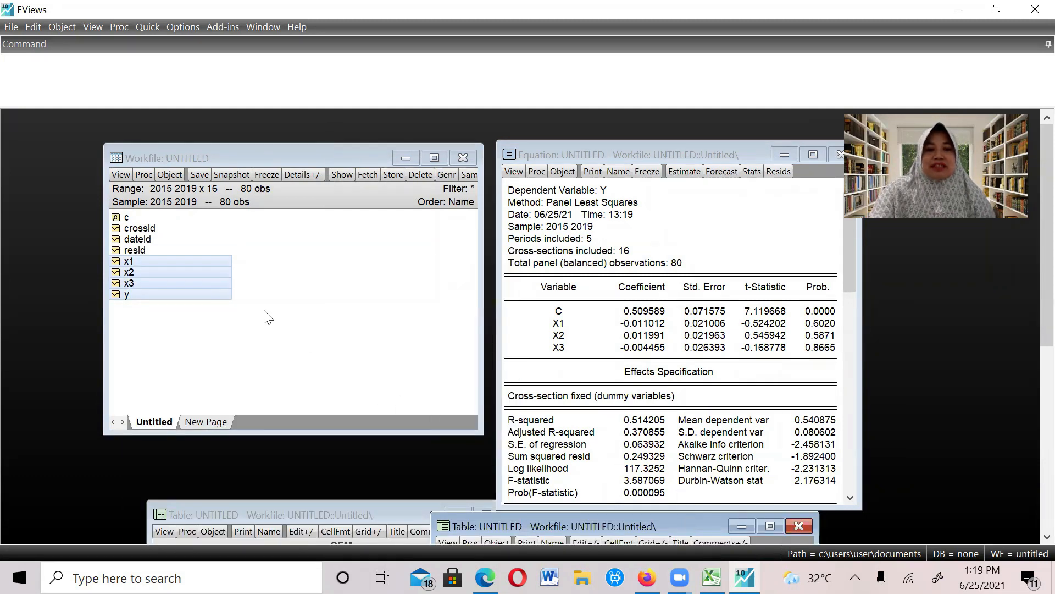
pyautogui.rightClick(219, 277)
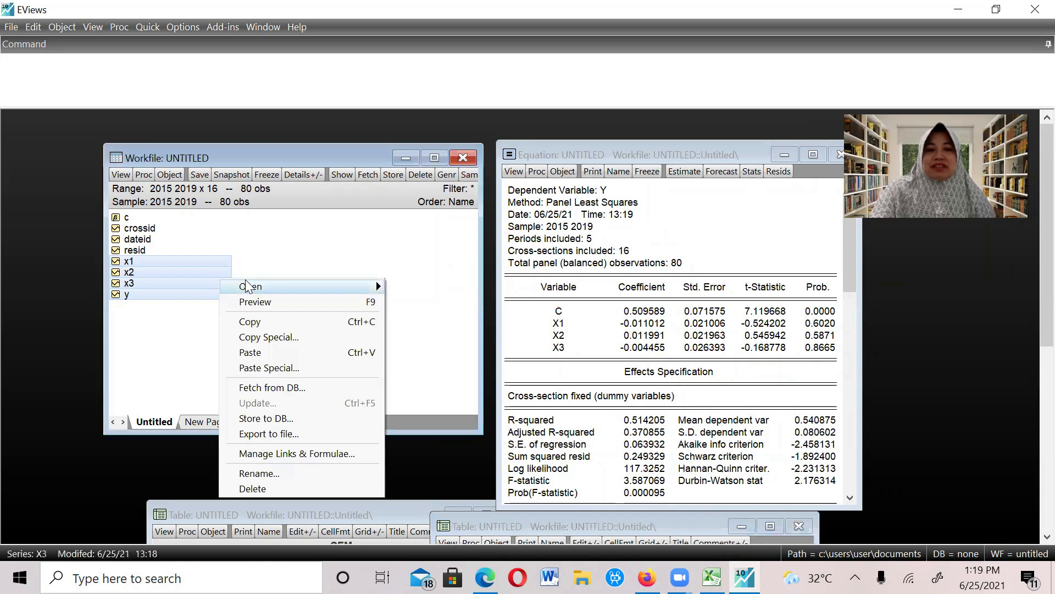
pyautogui.moveTo(295, 285)
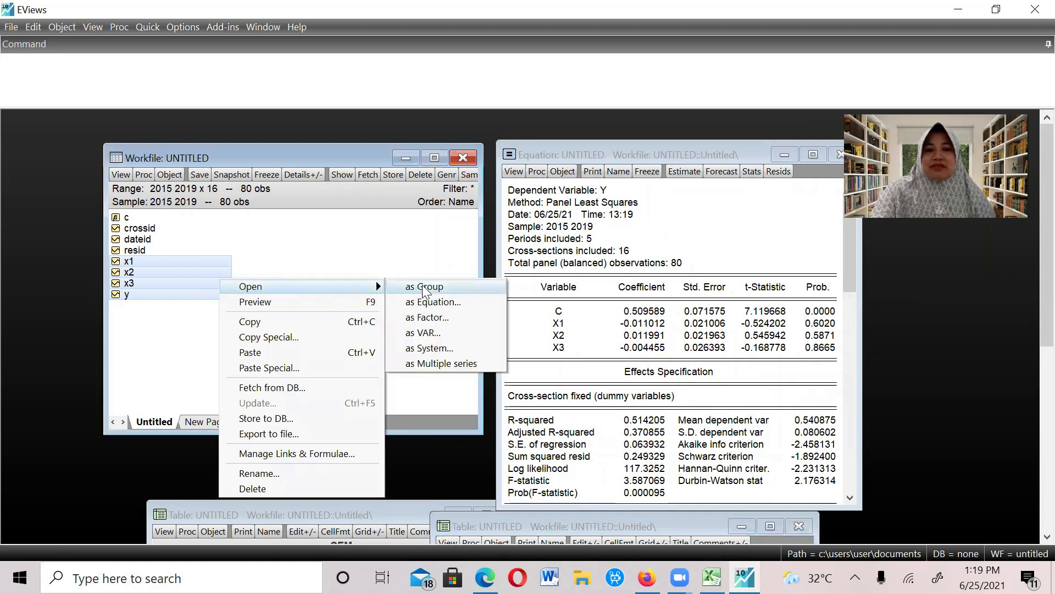
pyautogui.click(433, 301)
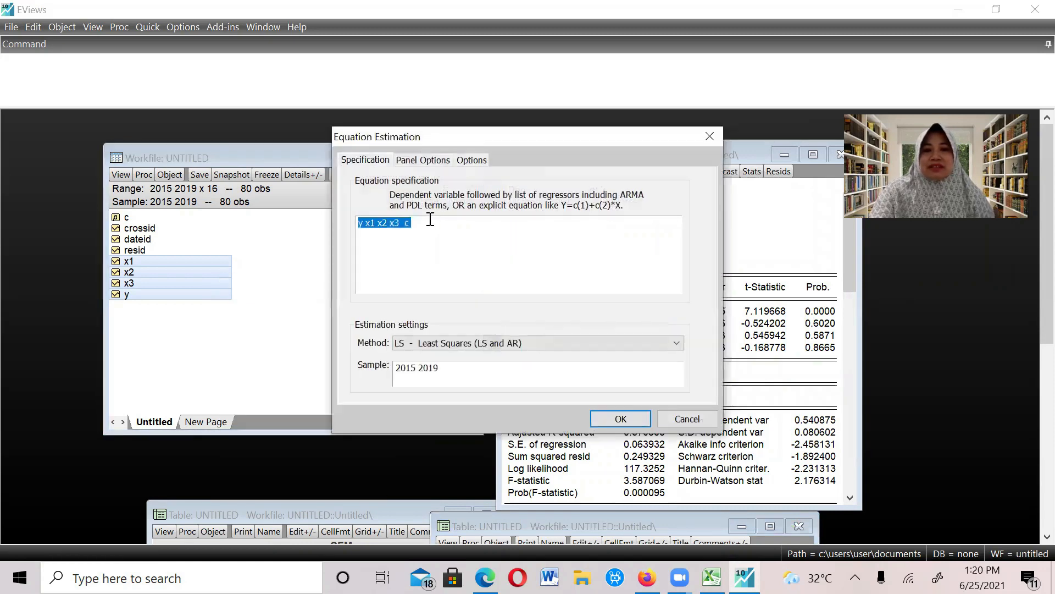
# - Specify the new equation as y c x1 x2 x3, with the constant placed directly after the dependent variable
pyautogui.click(427, 224)
pyautogui.press('BackSpace')
pyautogui.press('BackSpace')
pyautogui.click(367, 223)
pyautogui.write('C')
pyautogui.press('BackSpace')
pyautogui.press('BackSpace')
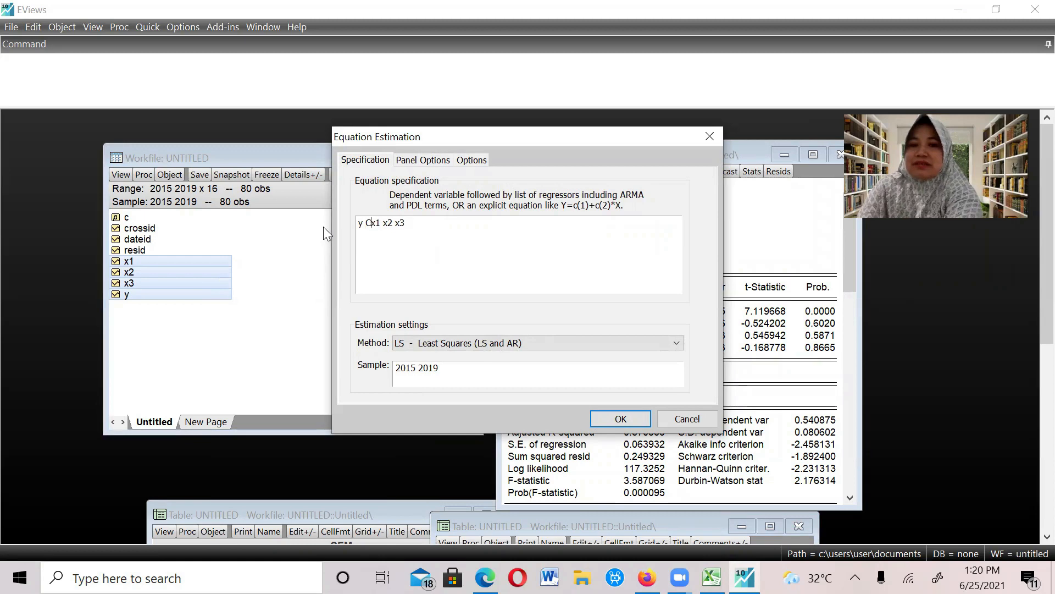
pyautogui.write('c')
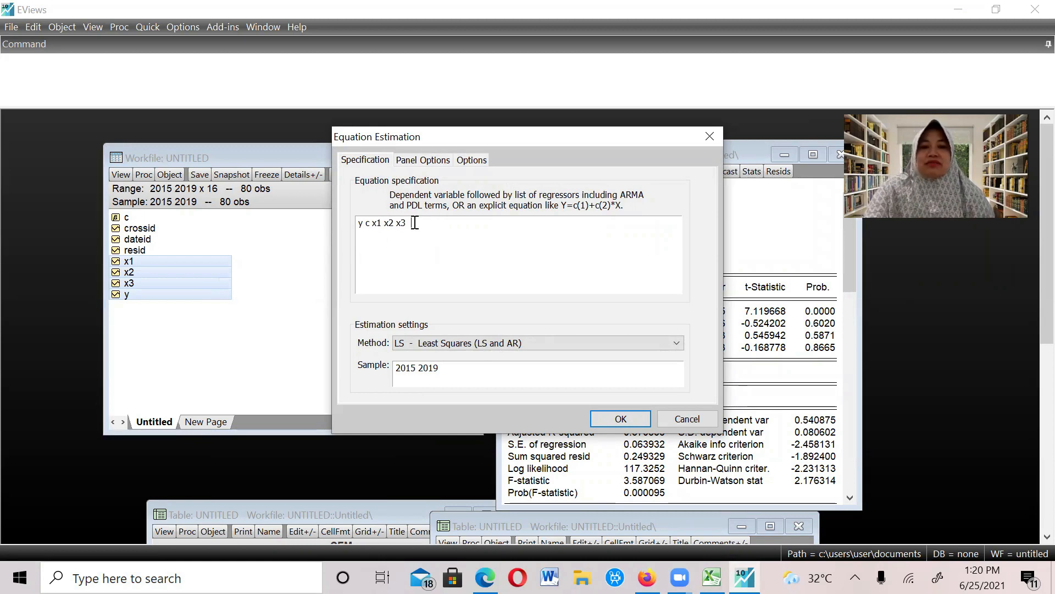
# - Set the cross-section effects to Random, estimate in place of the untitled equation, and place the result window beside the workfile
pyautogui.click(424, 161)
pyautogui.click(467, 199)
pyautogui.click(485, 228)
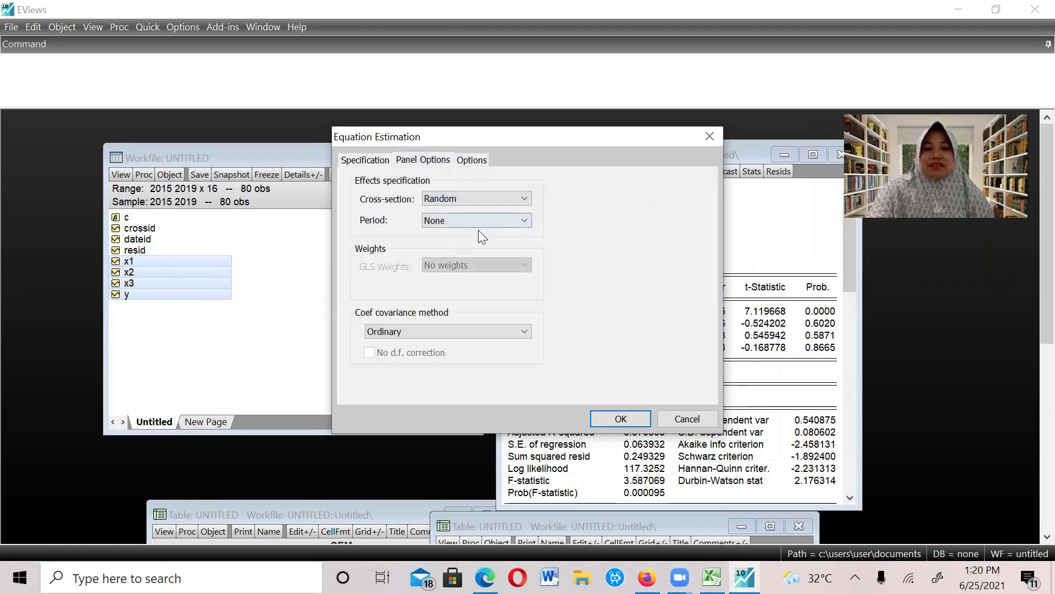
pyautogui.click(640, 419)
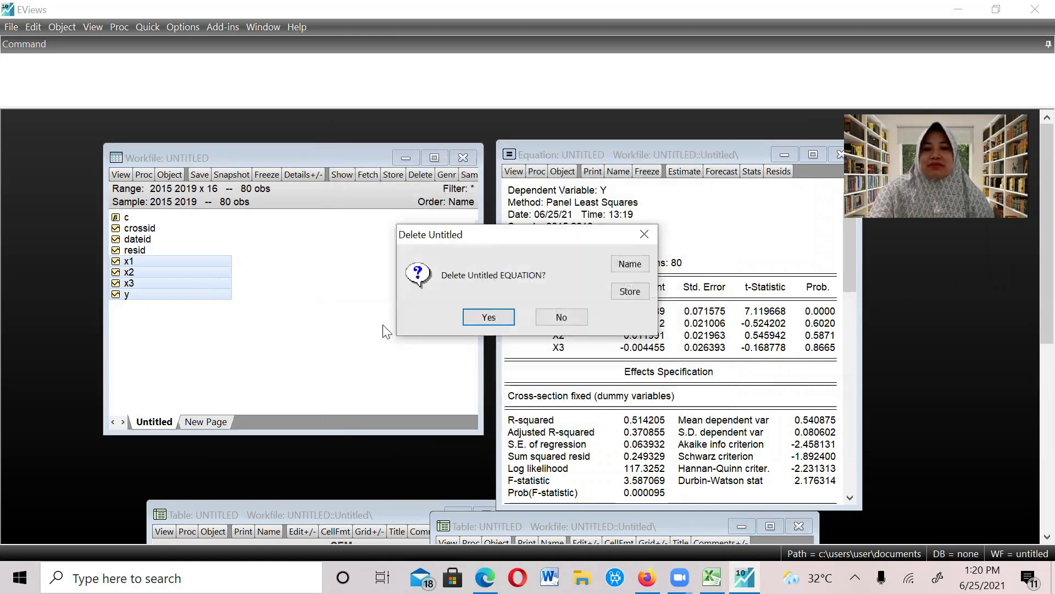
pyautogui.click(486, 314)
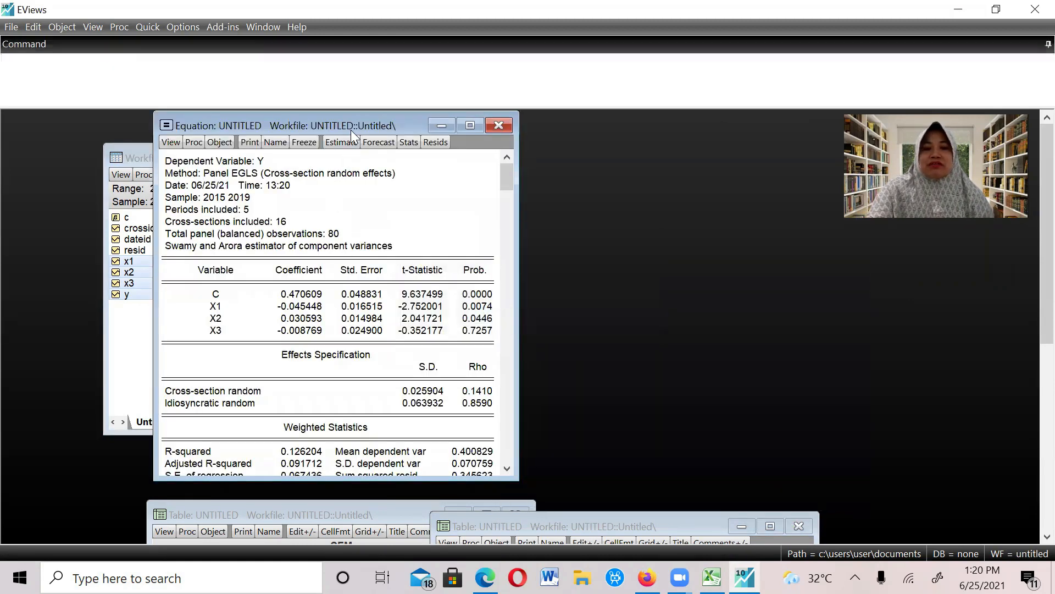
pyautogui.moveTo(351, 129); pyautogui.dragTo(696, 138)
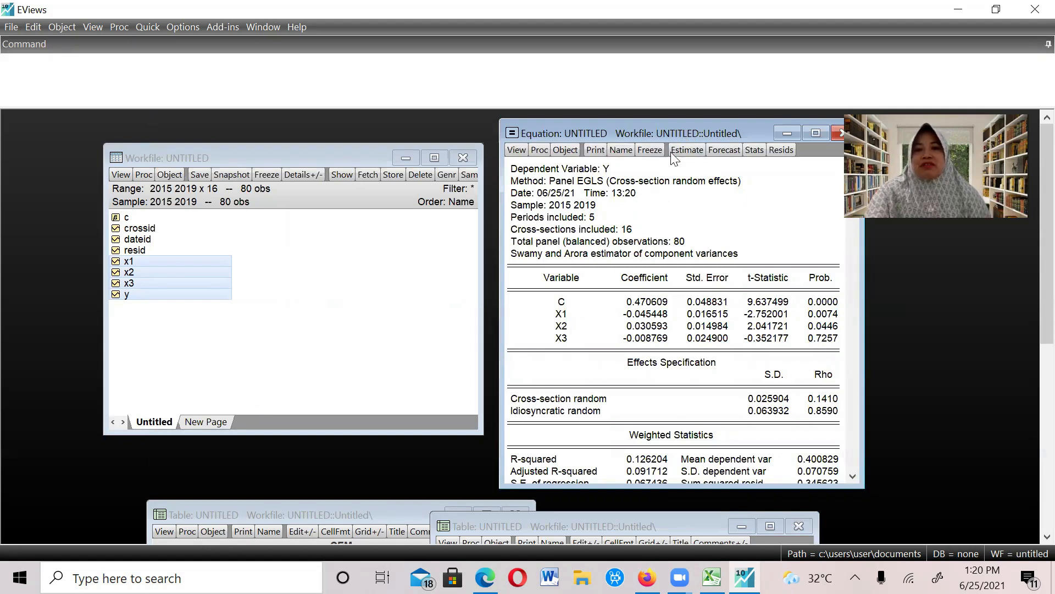
# - Freeze the random-effects regression output as a table titled REM and move it below the equation window
pyautogui.click(650, 150)
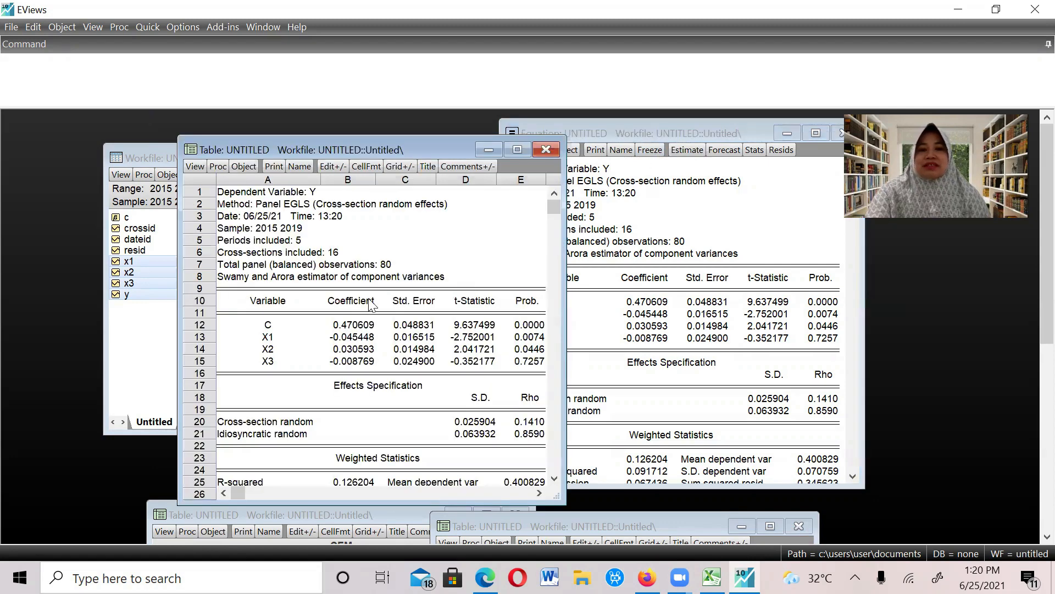
pyautogui.click(424, 166)
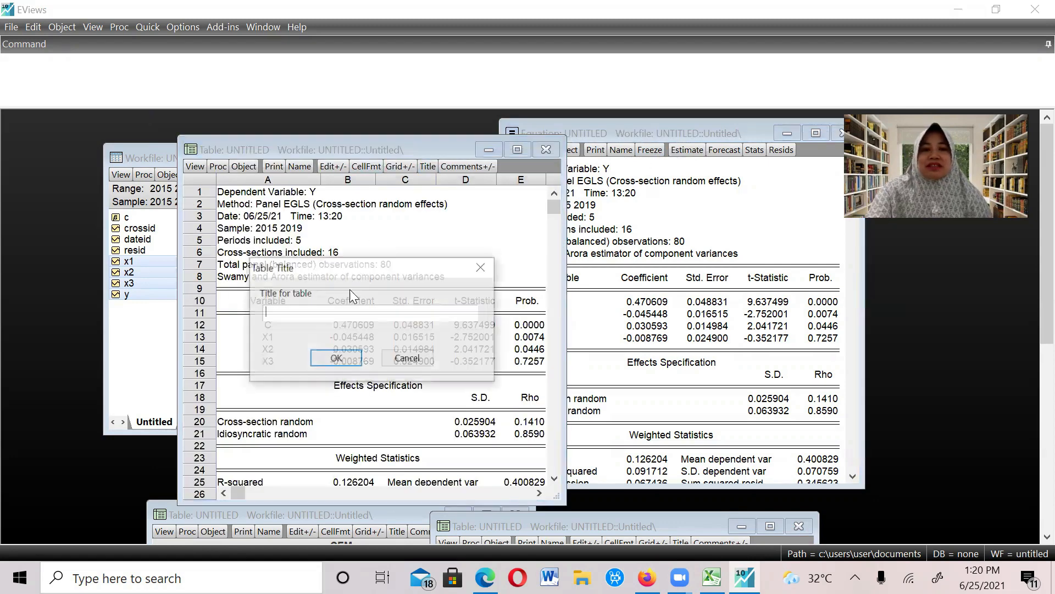
pyautogui.write('REM')
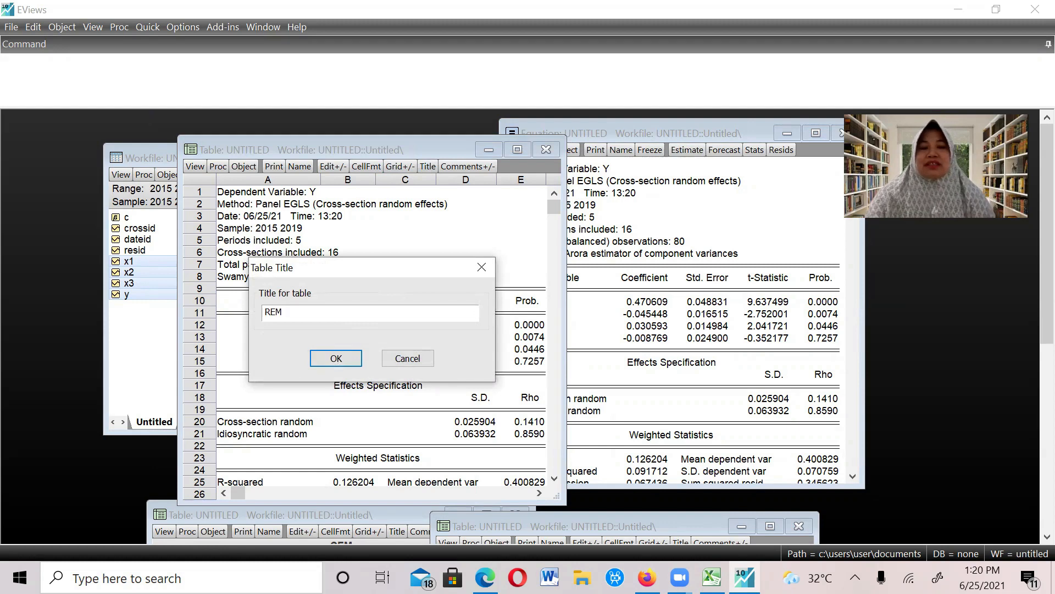
pyautogui.click(347, 357)
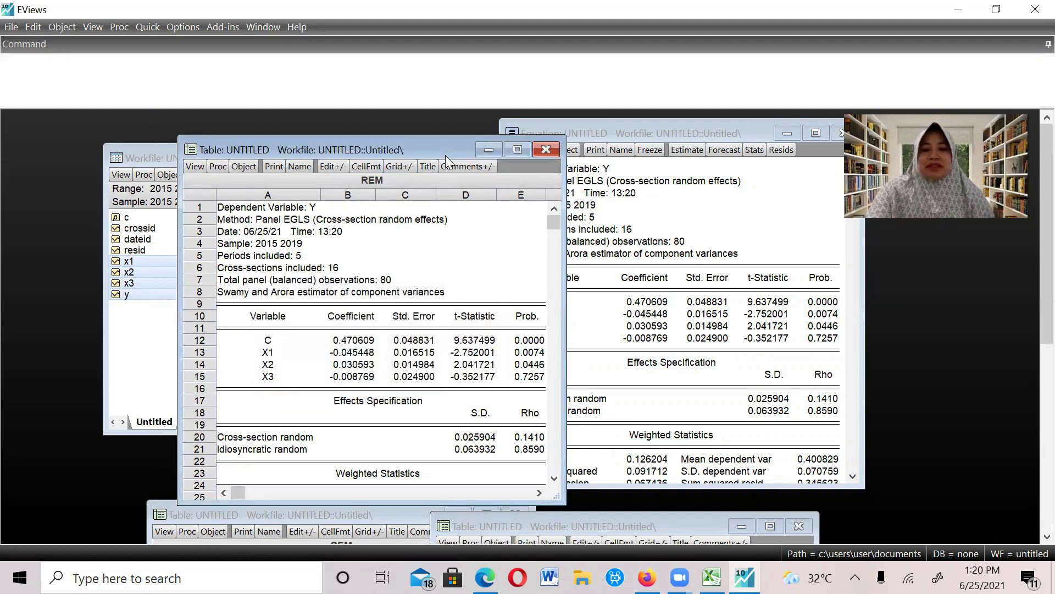
pyautogui.moveTo(445, 155); pyautogui.dragTo(909, 503)
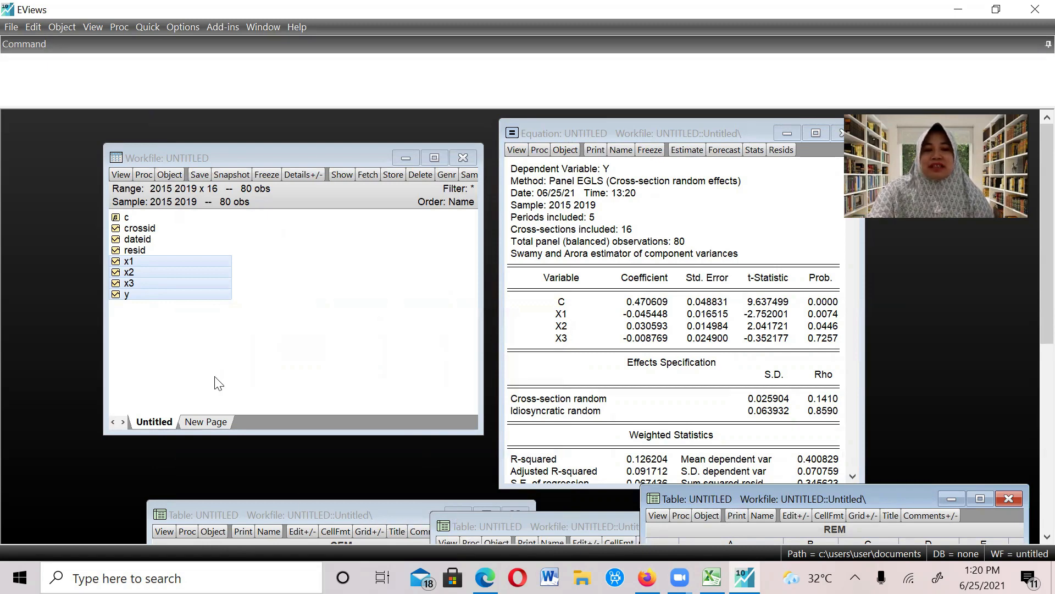
# - Open the selected series x1, x2, x3 and y as another equation and specify it as y c x1 x2 x3
pyautogui.click(216, 276)
pyautogui.rightClick(218, 283)
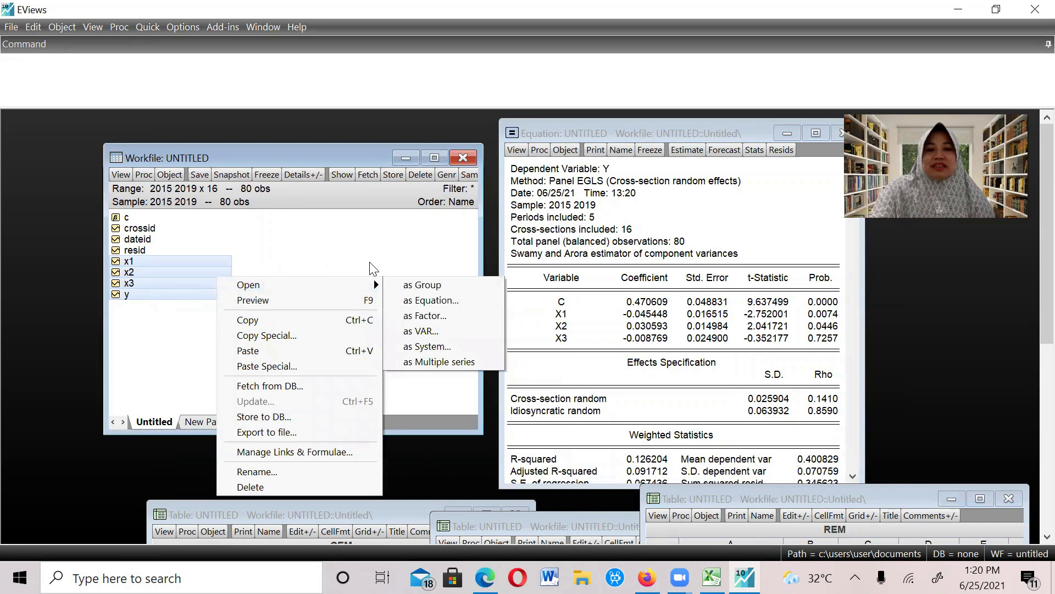
pyautogui.click(428, 300)
pyautogui.click(425, 230)
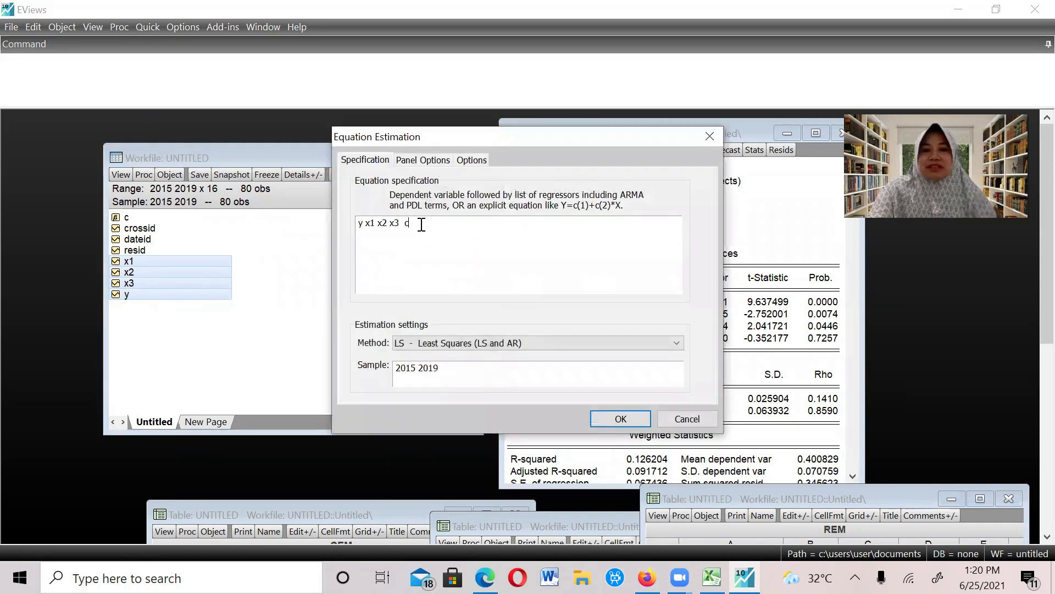
pyautogui.press('BackSpace')
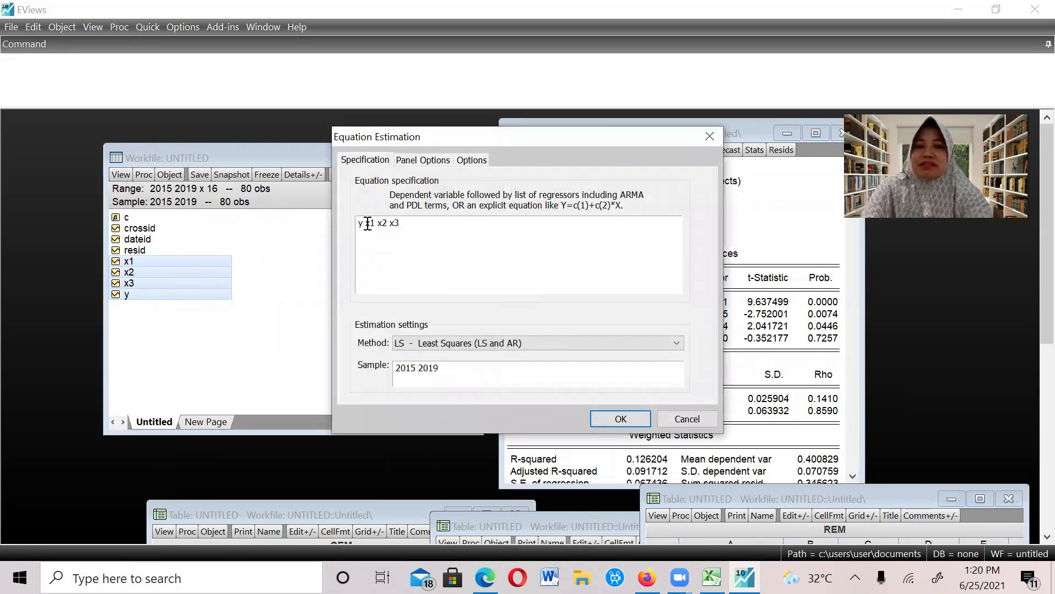
pyautogui.click(366, 226)
pyautogui.write('C')
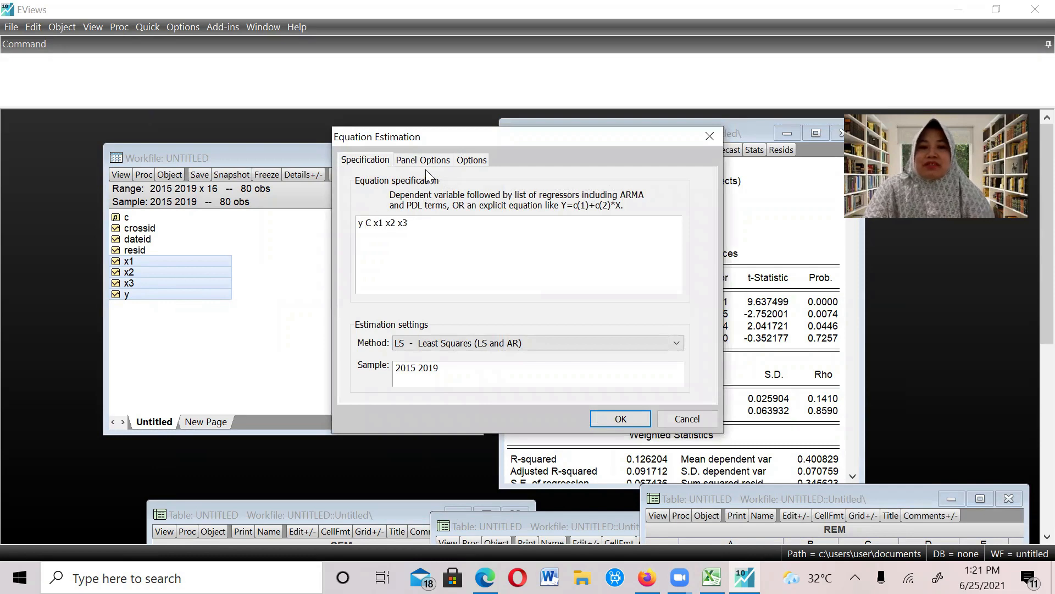
pyautogui.press('BackSpace')
pyautogui.press('BackSpace')
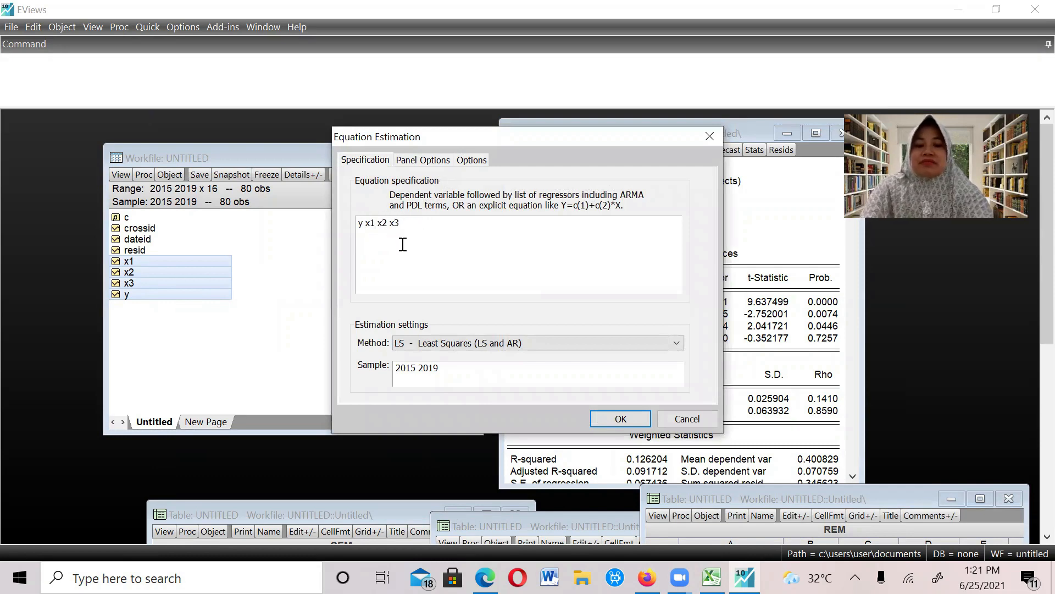
pyautogui.write('c')
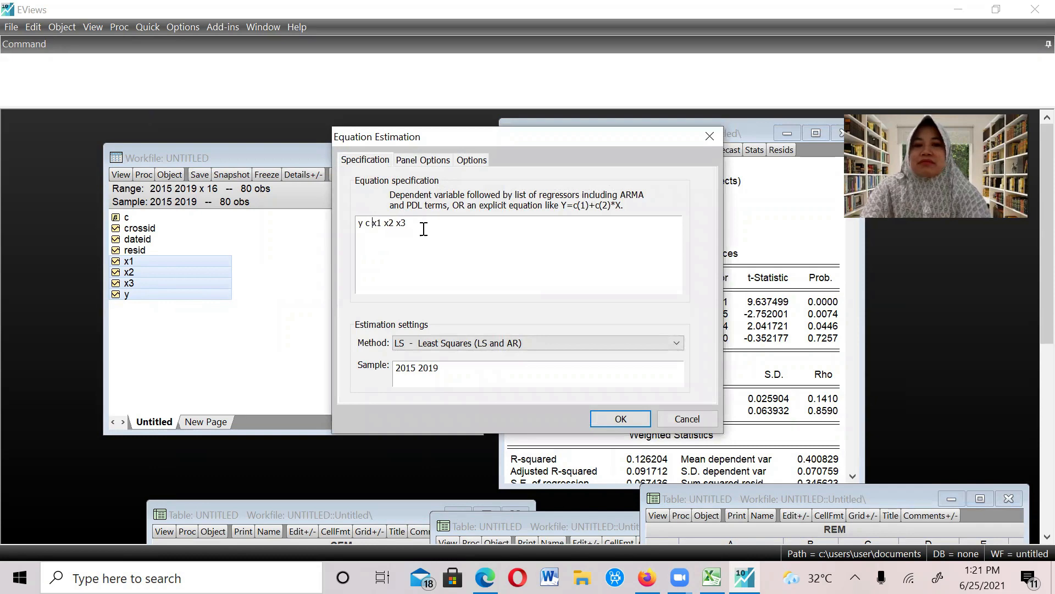
# - Set the cross-section effects to Fixed, estimate in place of the random-effects equation, and move the result window off the series list
pyautogui.click(437, 160)
pyautogui.click(474, 200)
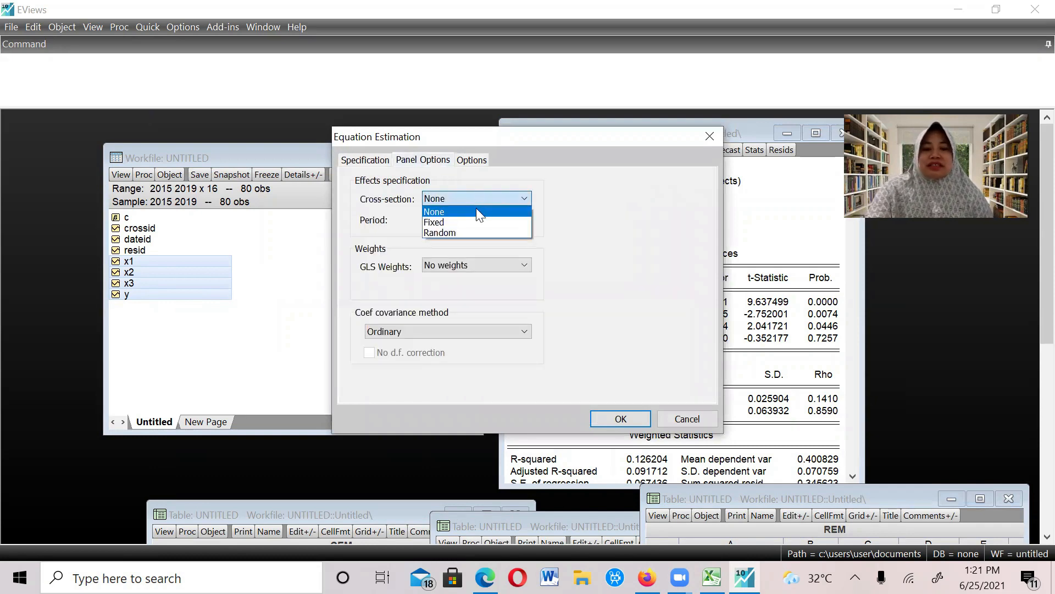
pyautogui.click(468, 222)
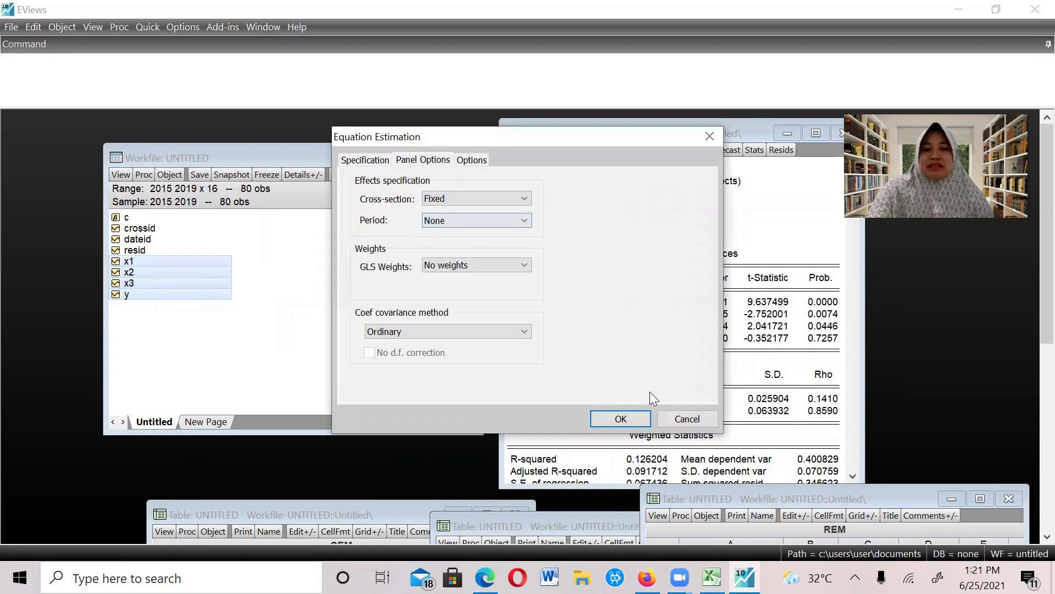
pyautogui.click(631, 419)
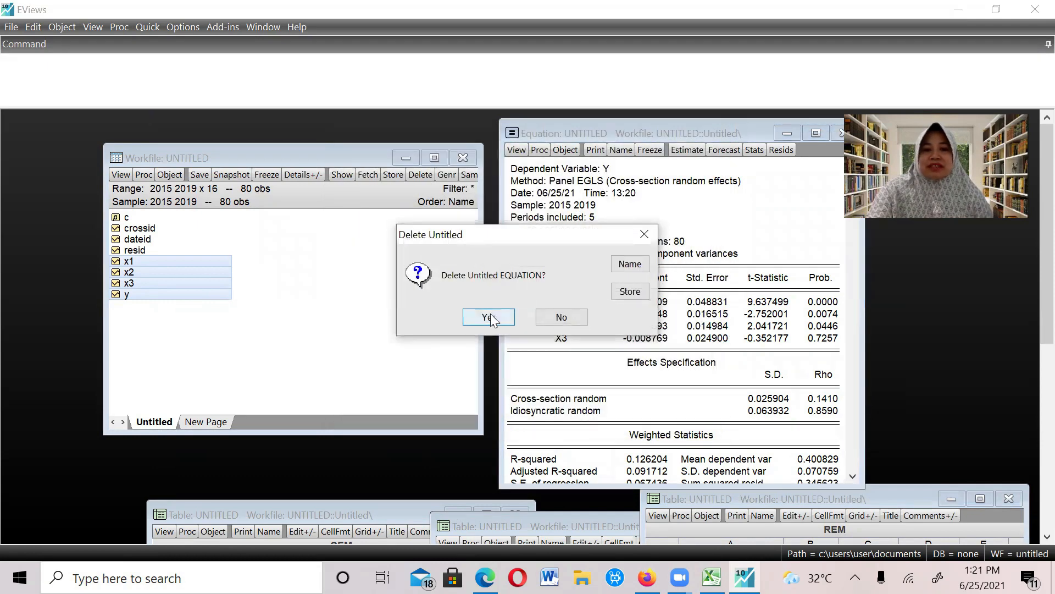
pyautogui.click(488, 317)
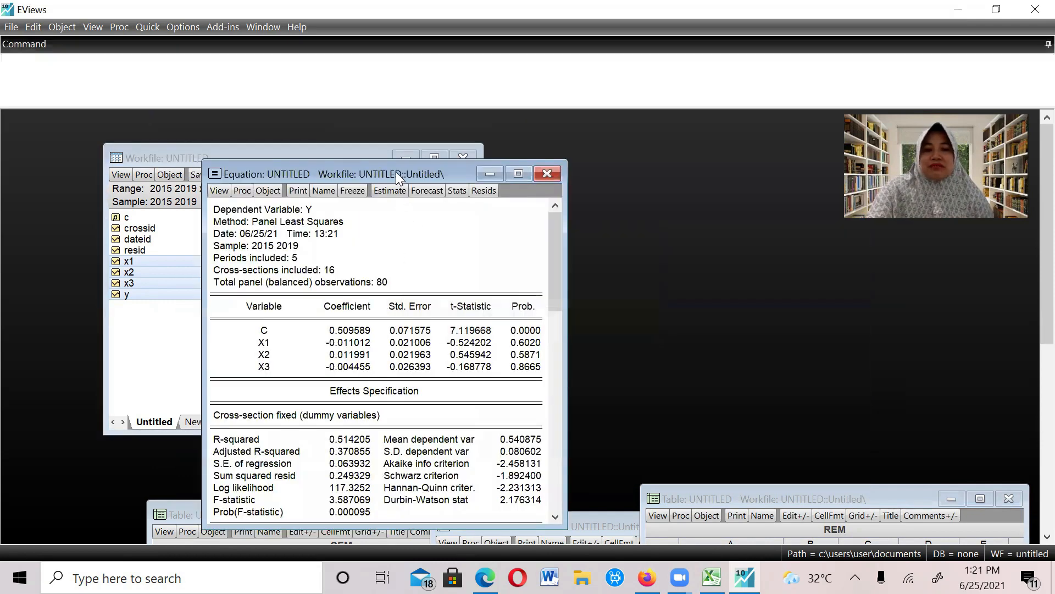
pyautogui.moveTo(396, 172); pyautogui.dragTo(590, 117)
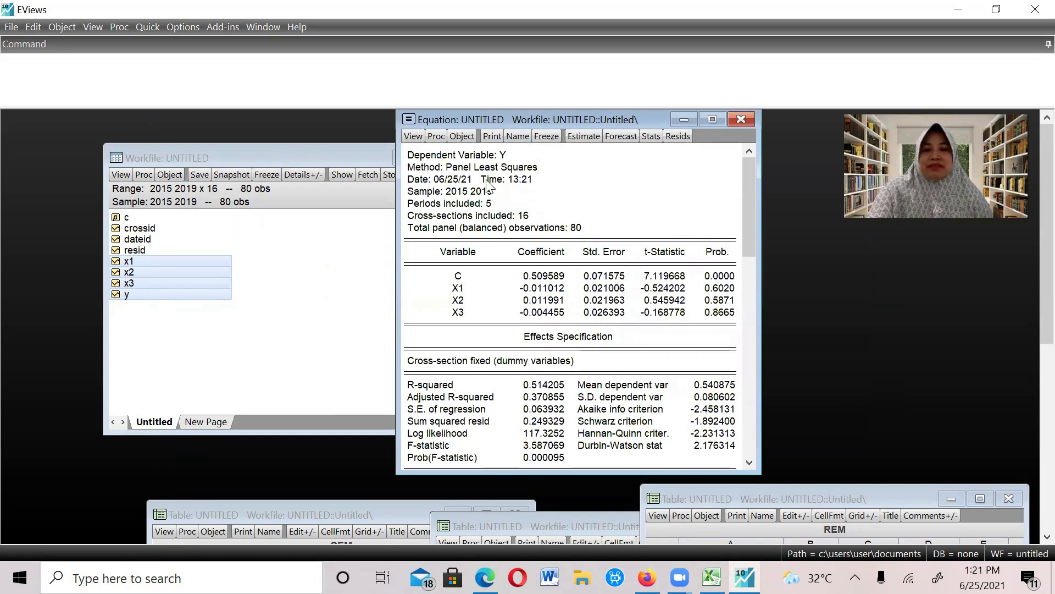
# - Run the Redundant Fixed Effects - Likelihood Ratio test on the fixed-effects equation
pyautogui.click(413, 136)
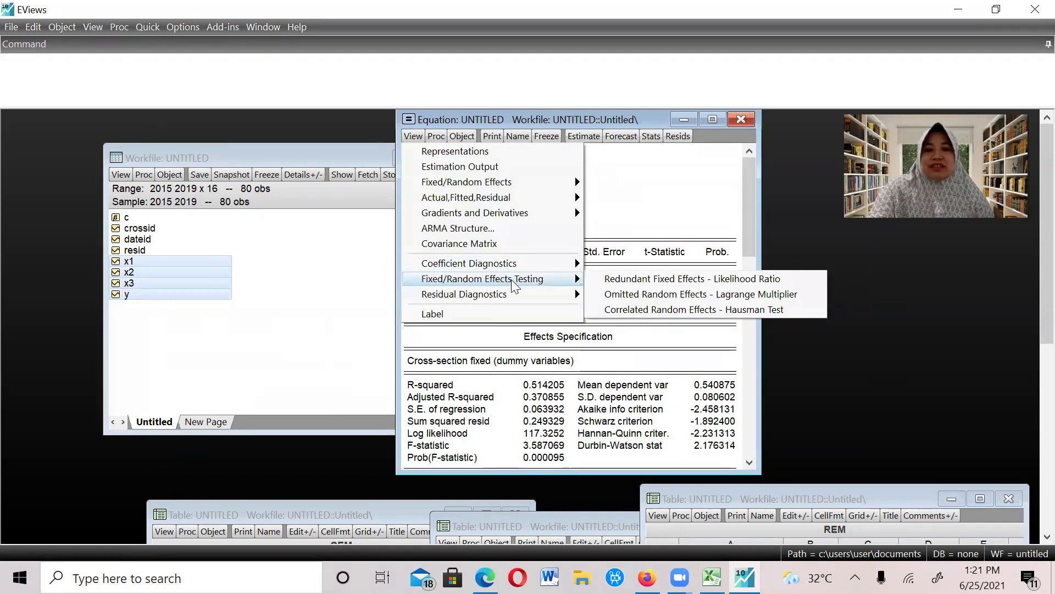
pyautogui.moveTo(571, 264)
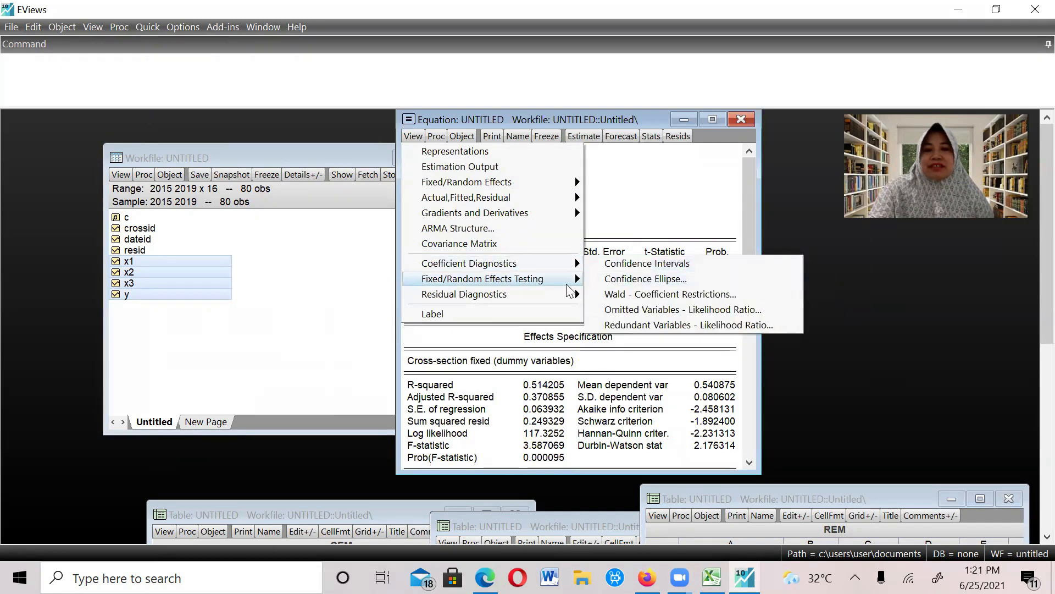
pyautogui.moveTo(593, 283)
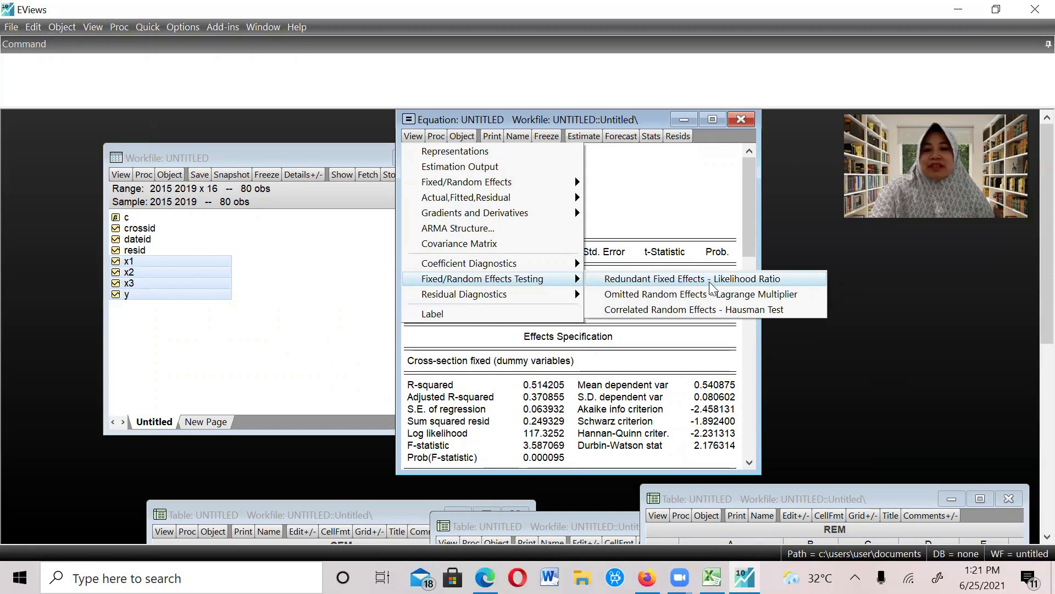
pyautogui.click(777, 280)
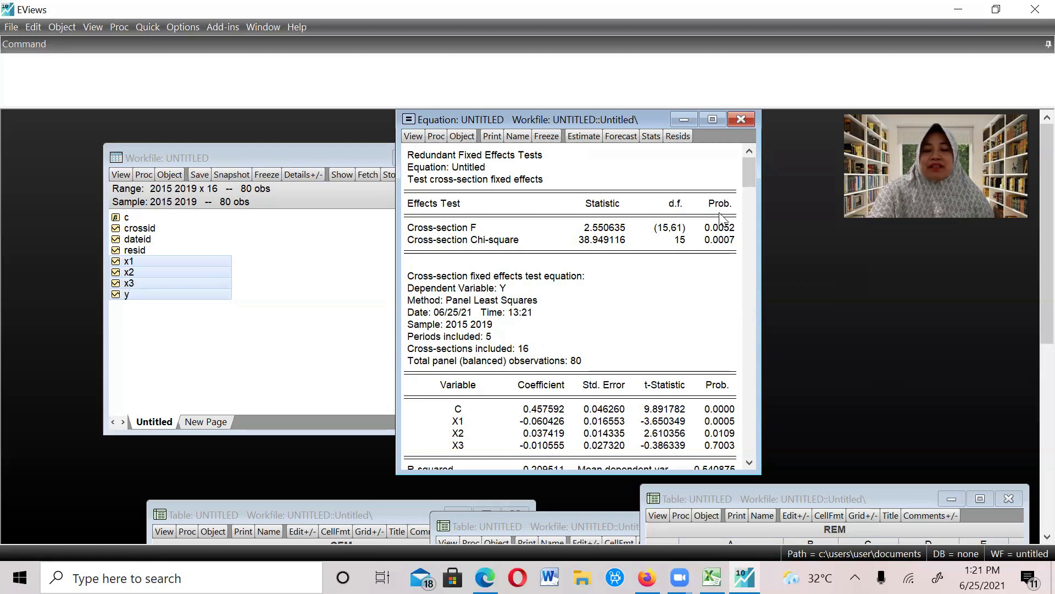
# - Freeze the redundant fixed effects test output as a table titled uji chow and move it below the workfile window
pyautogui.click(546, 137)
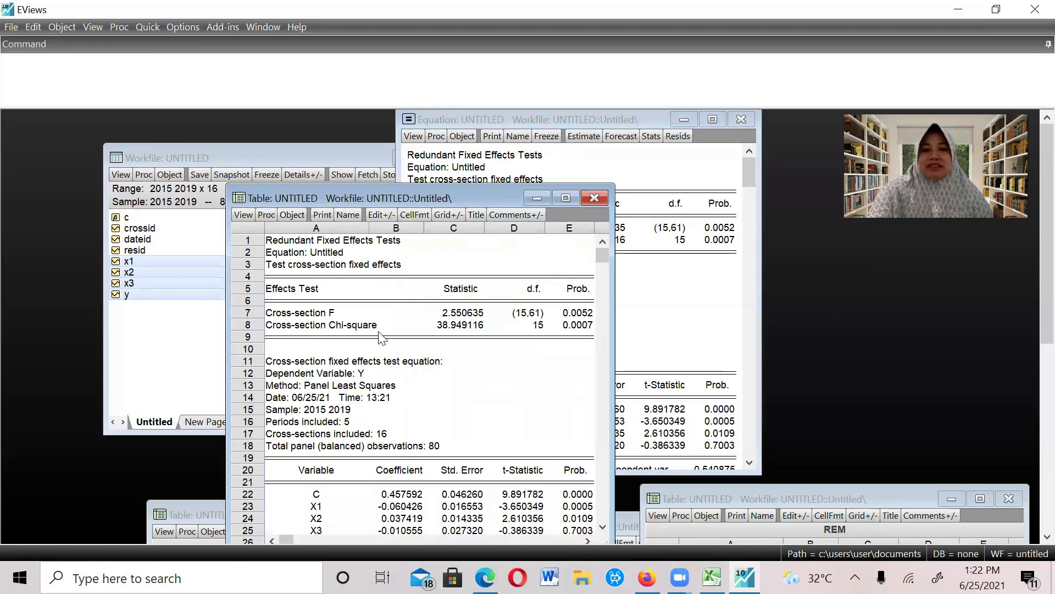
pyautogui.click(476, 215)
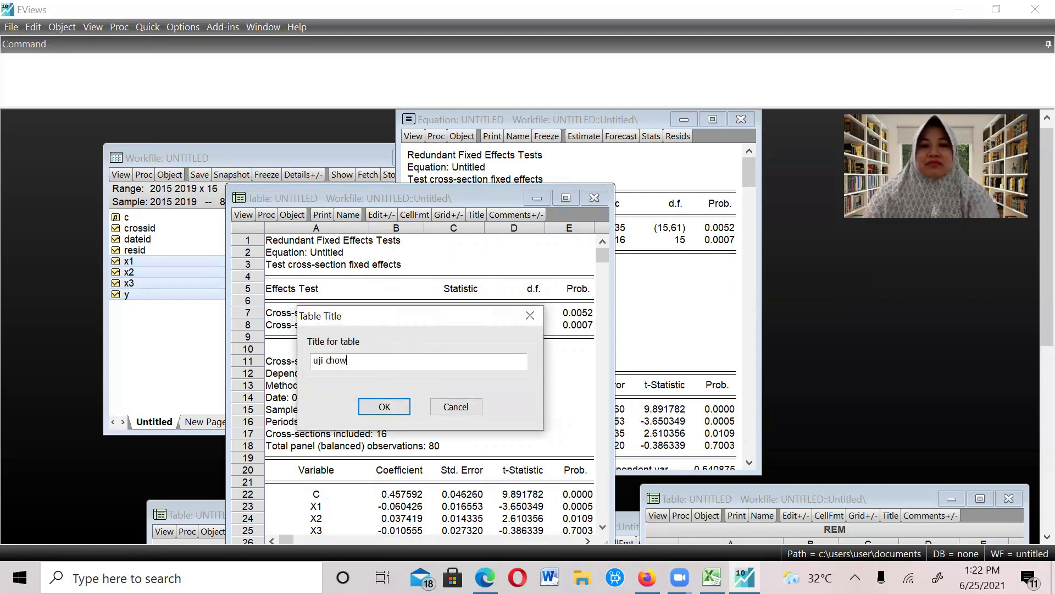
pyautogui.click(384, 406)
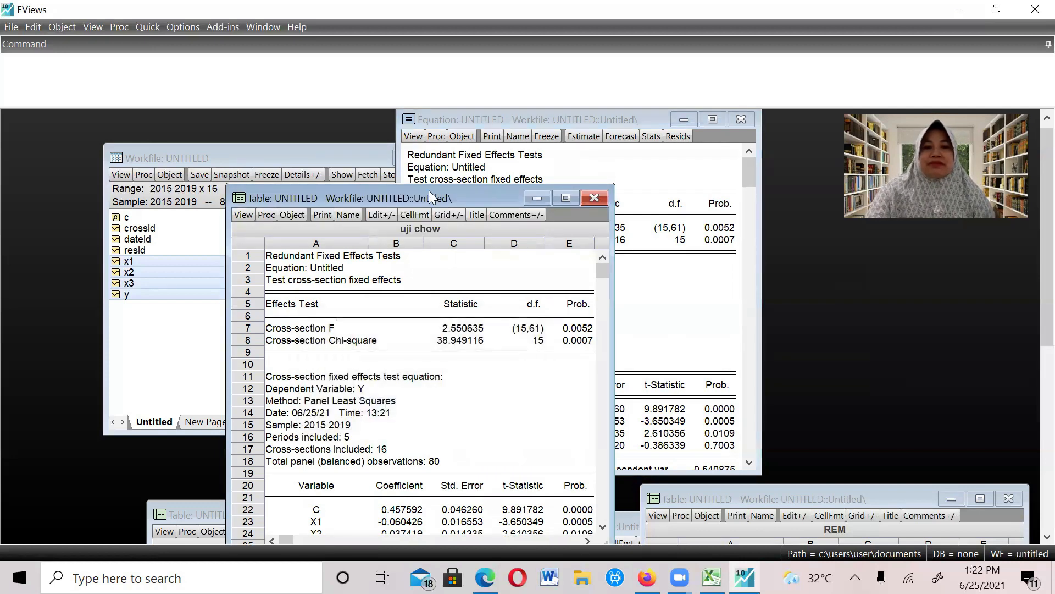
pyautogui.moveTo(430, 191); pyautogui.dragTo(208, 503)
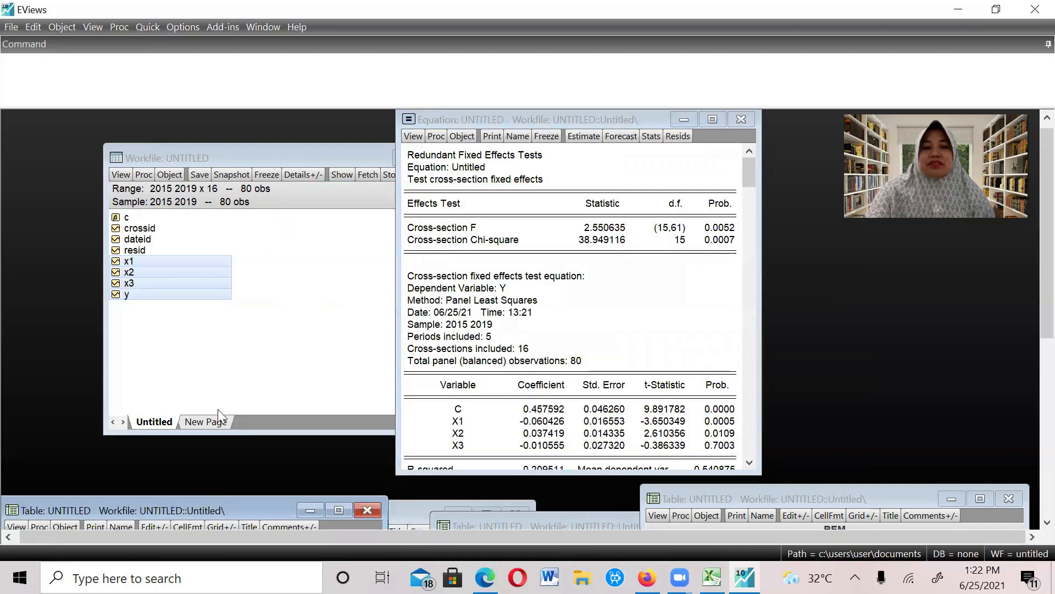
# - Open the selected series x1, x2, x3 and y as a new equation and specify it as y c x1 x2 x3
pyautogui.rightClick(199, 271)
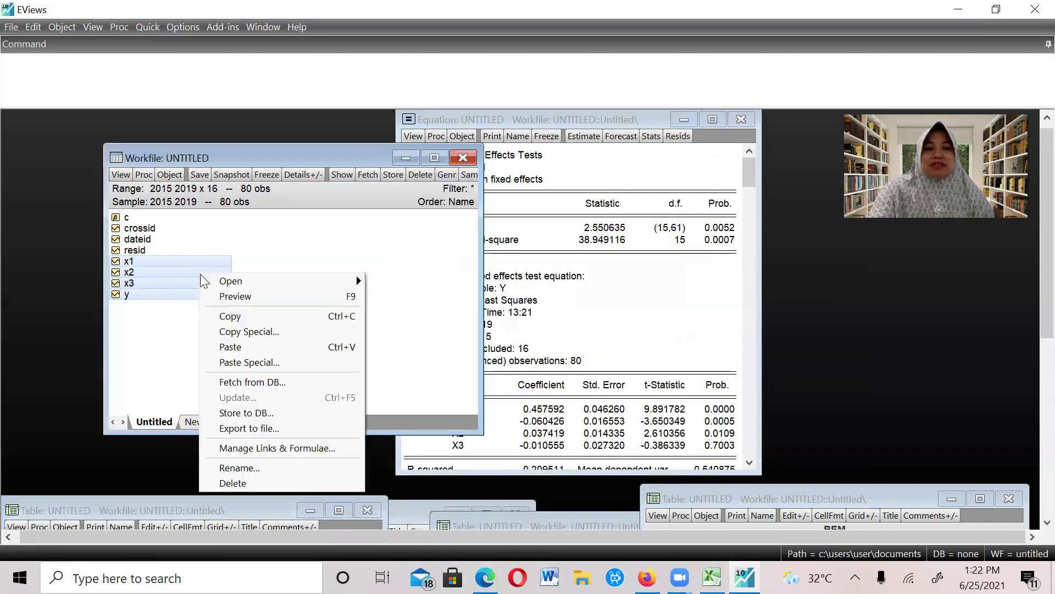
pyautogui.moveTo(226, 283)
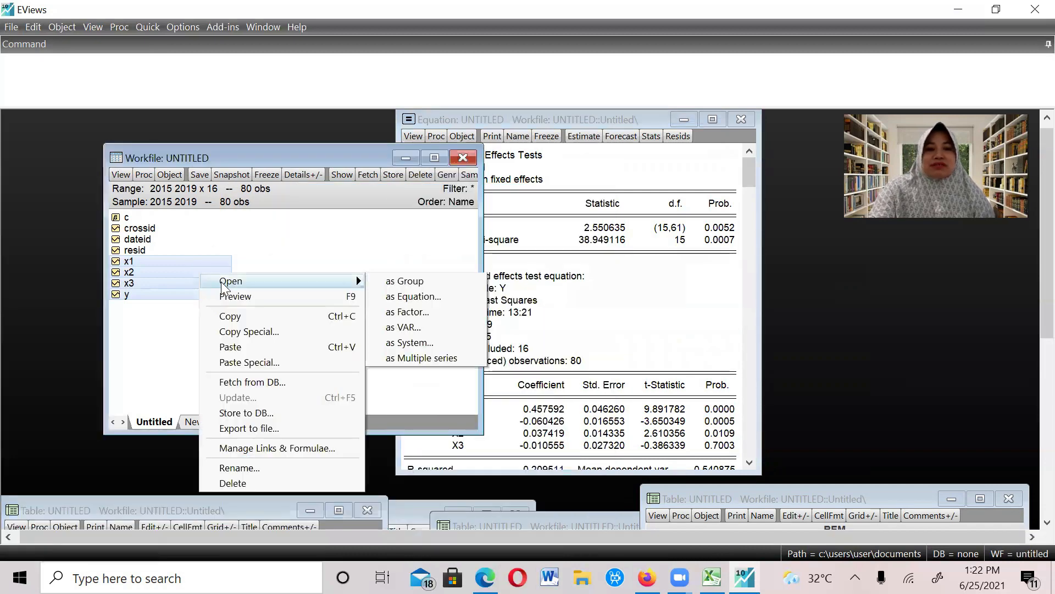
pyautogui.click(392, 299)
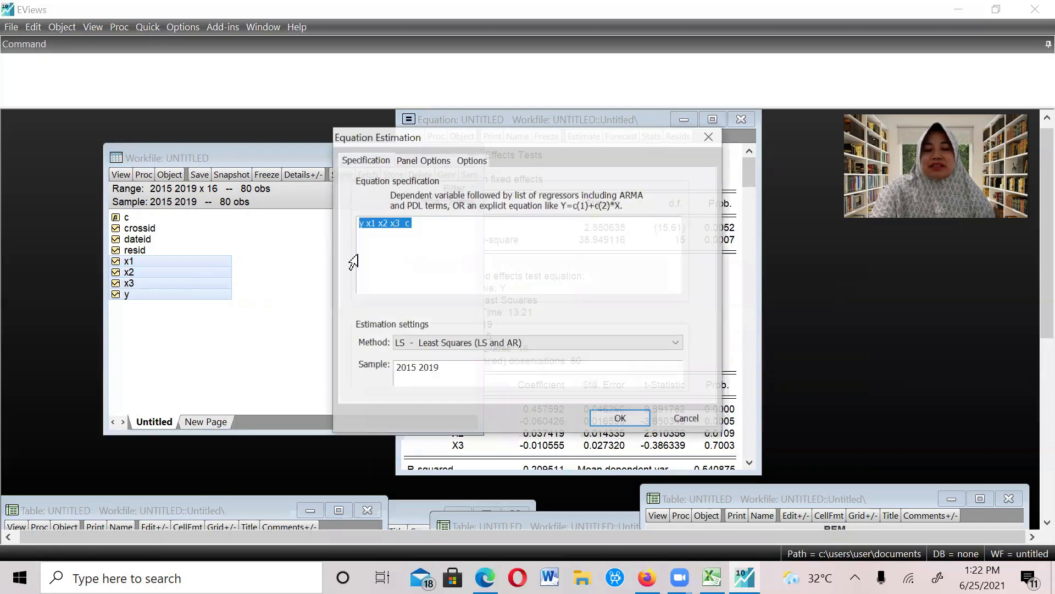
pyautogui.click(411, 235)
pyautogui.press('BackSpace')
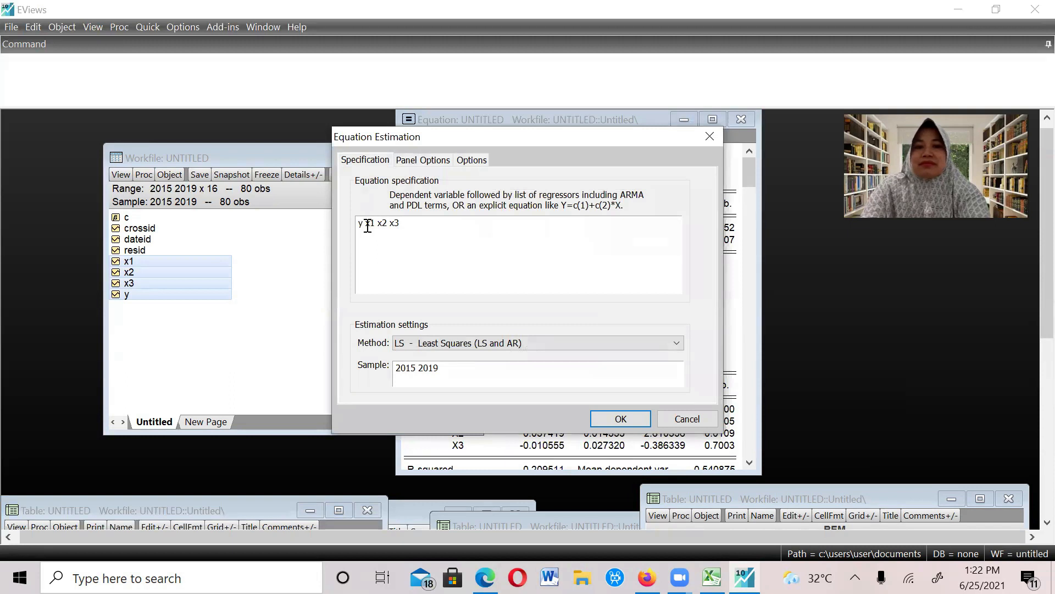
pyautogui.write('c')
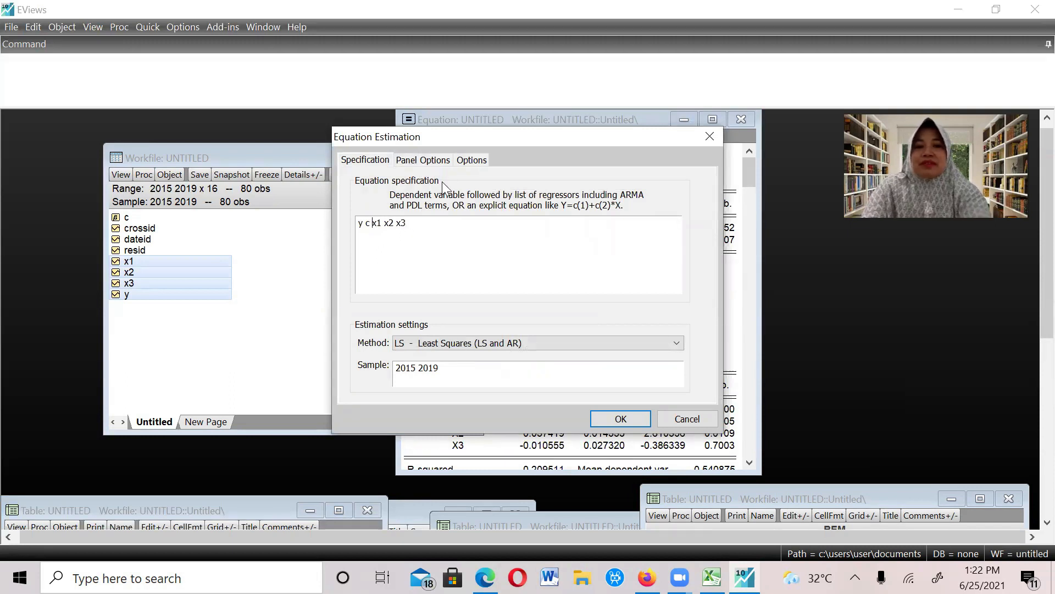
# - Set the cross-section effects to Random, estimate in place of the existing untitled equation, and move the result window beside the workfile
pyautogui.click(423, 161)
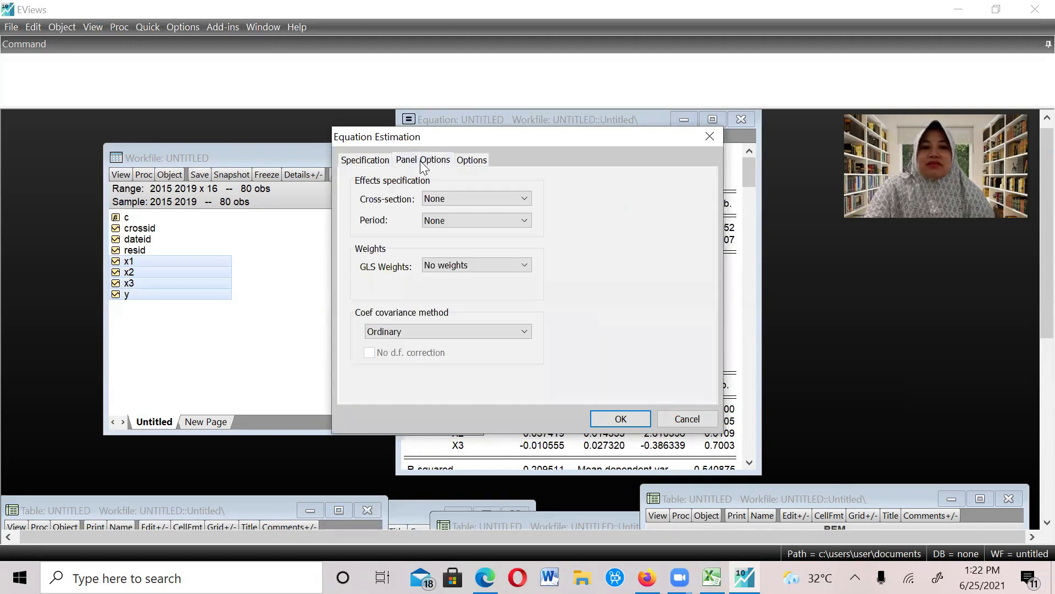
pyautogui.click(459, 196)
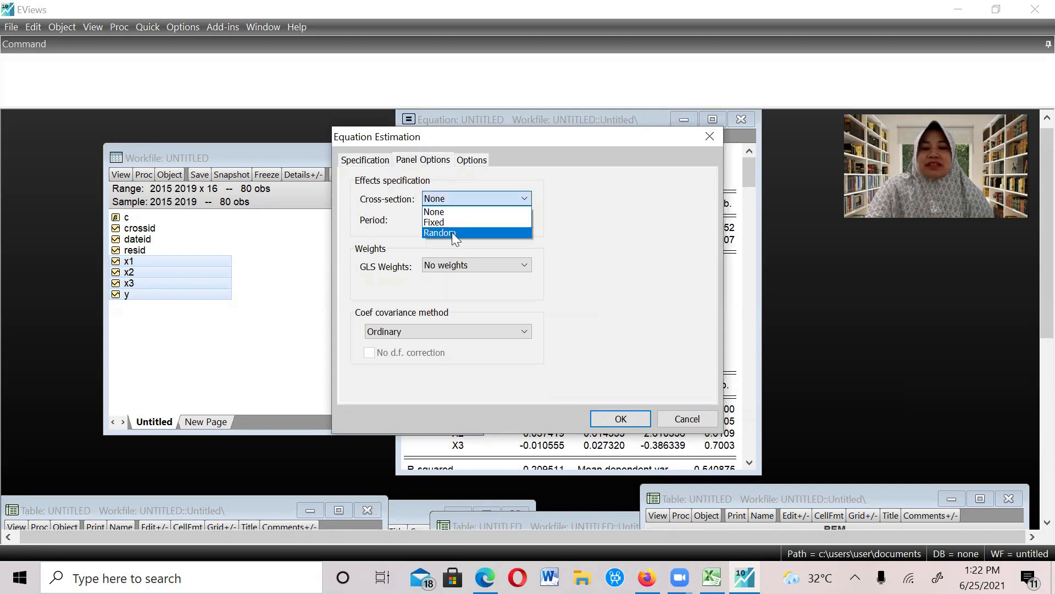
pyautogui.click(451, 232)
pyautogui.click(606, 417)
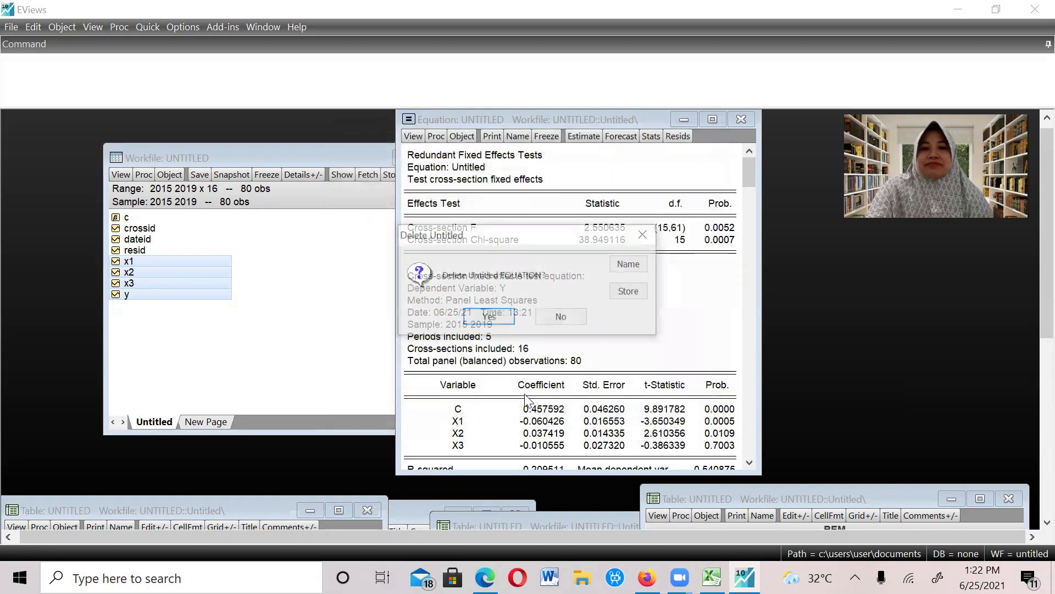
pyautogui.click(487, 318)
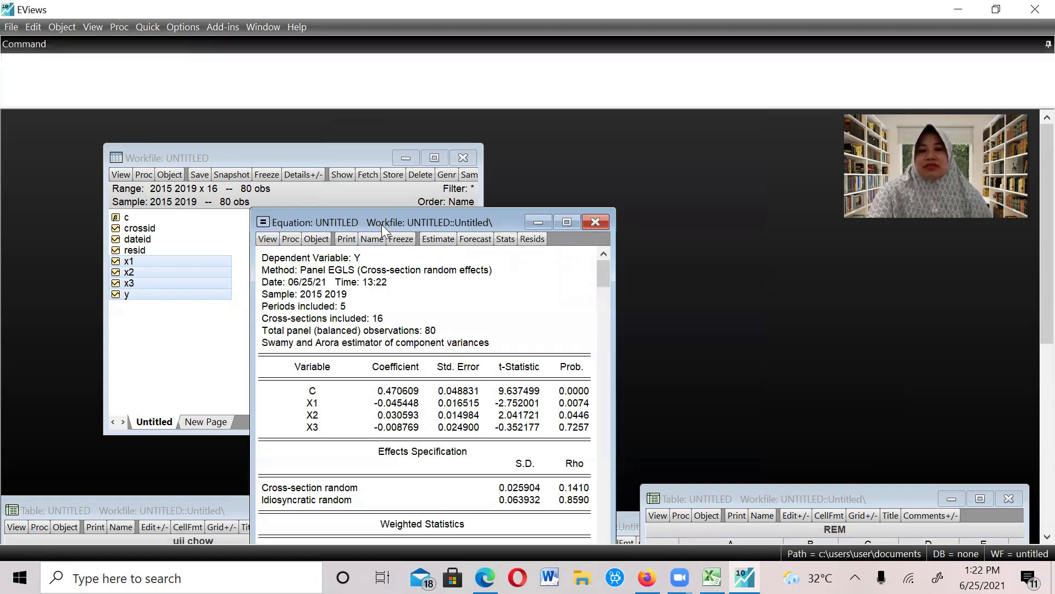
pyautogui.moveTo(381, 224); pyautogui.dragTo(620, 125)
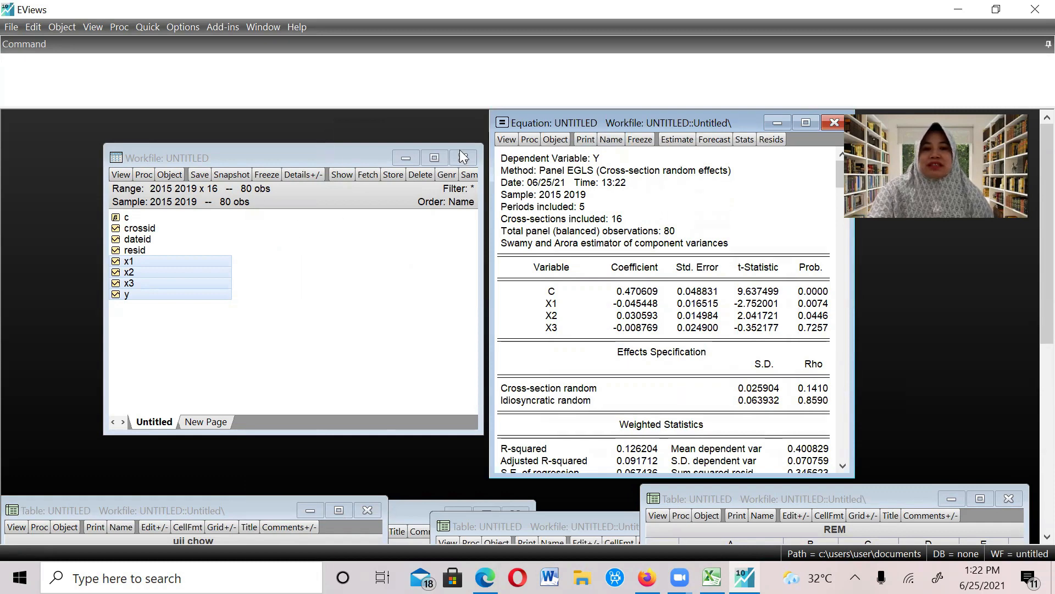
# - Run the Correlated Random Effects - Hausman Test on the random-effects equation and move its output window below the series list
pyautogui.click(505, 140)
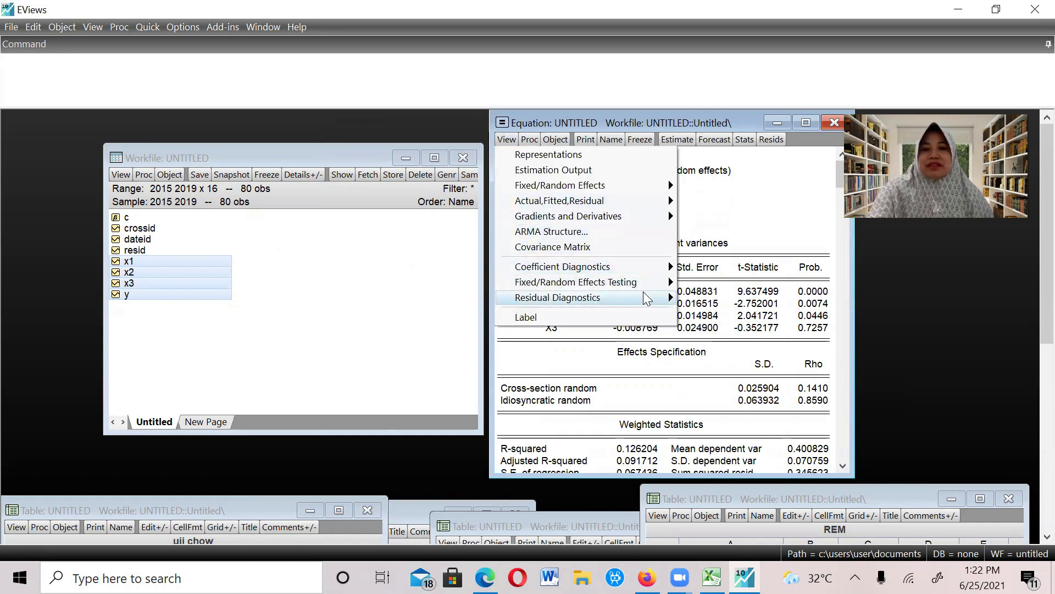
pyautogui.moveTo(654, 283)
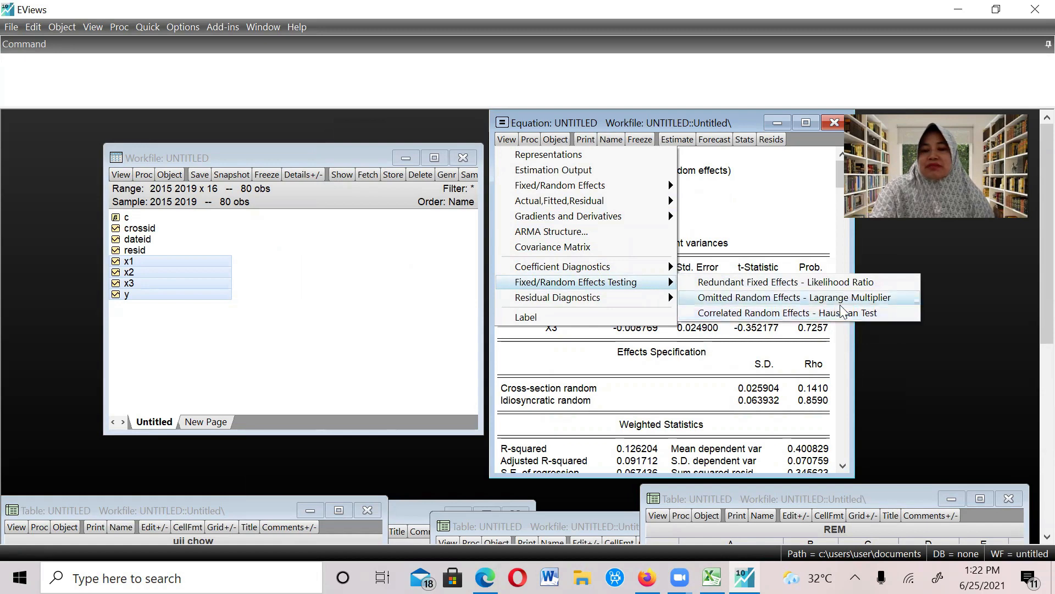
pyautogui.click(791, 312)
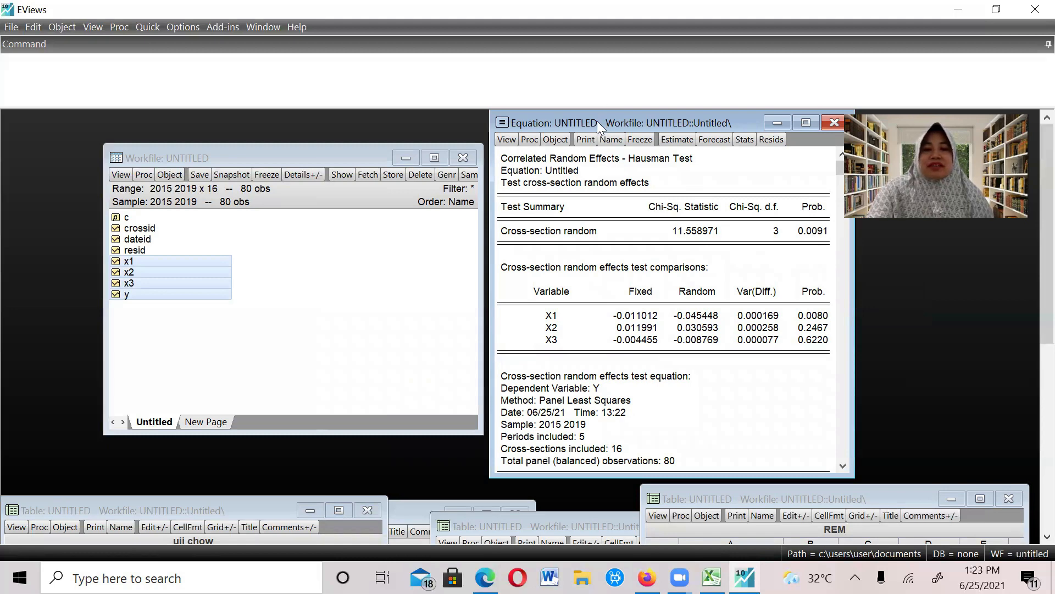
pyautogui.moveTo(597, 120); pyautogui.dragTo(159, 395)
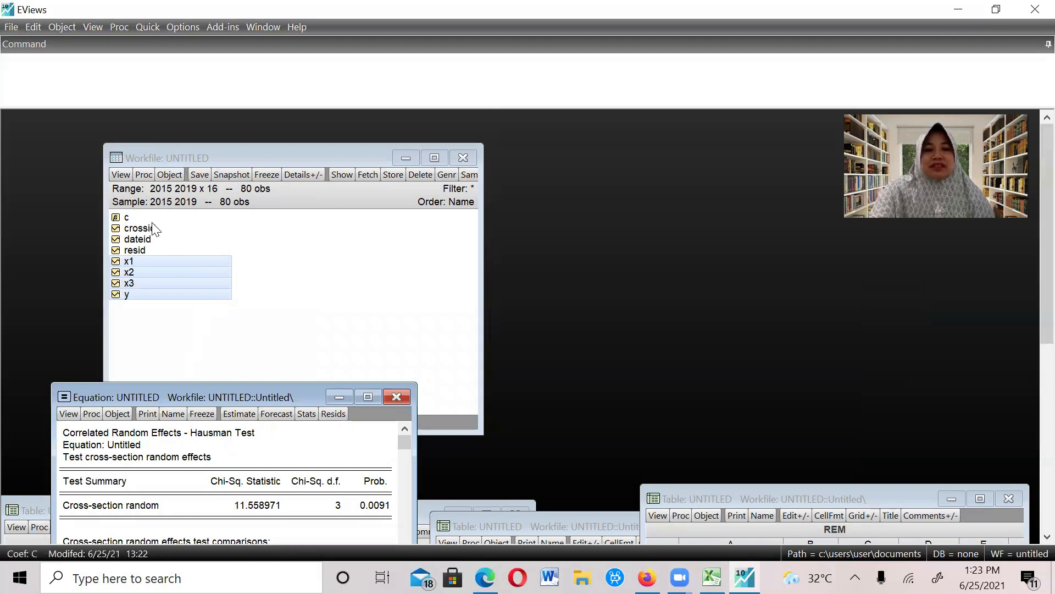
# - Open the selected series as an equation again, moving the constant directly after y so the specification reads y c x1 x2 x3
pyautogui.rightClick(225, 282)
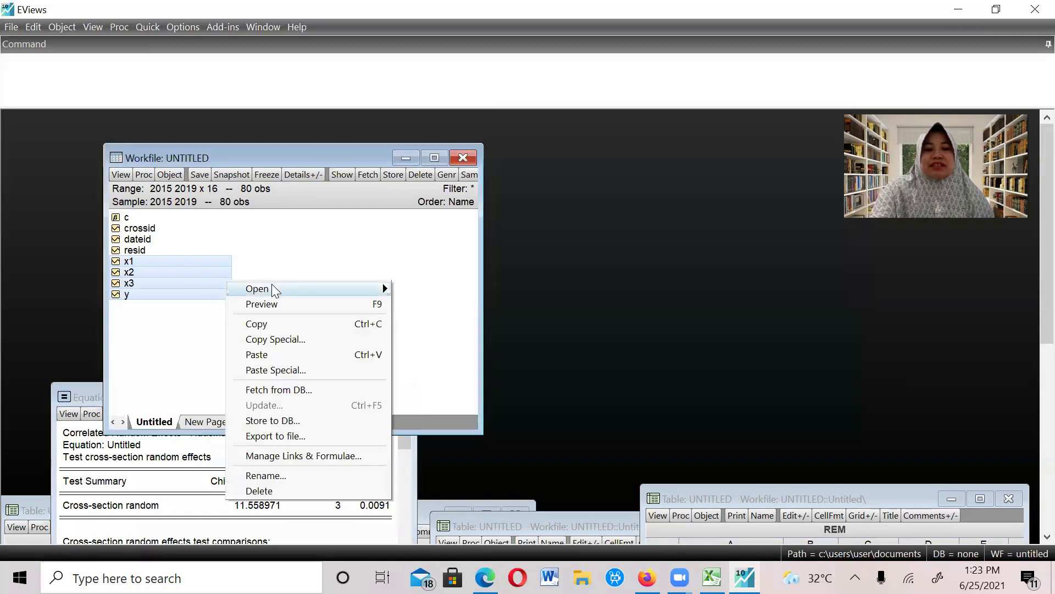
pyautogui.moveTo(275, 290)
pyautogui.click(428, 304)
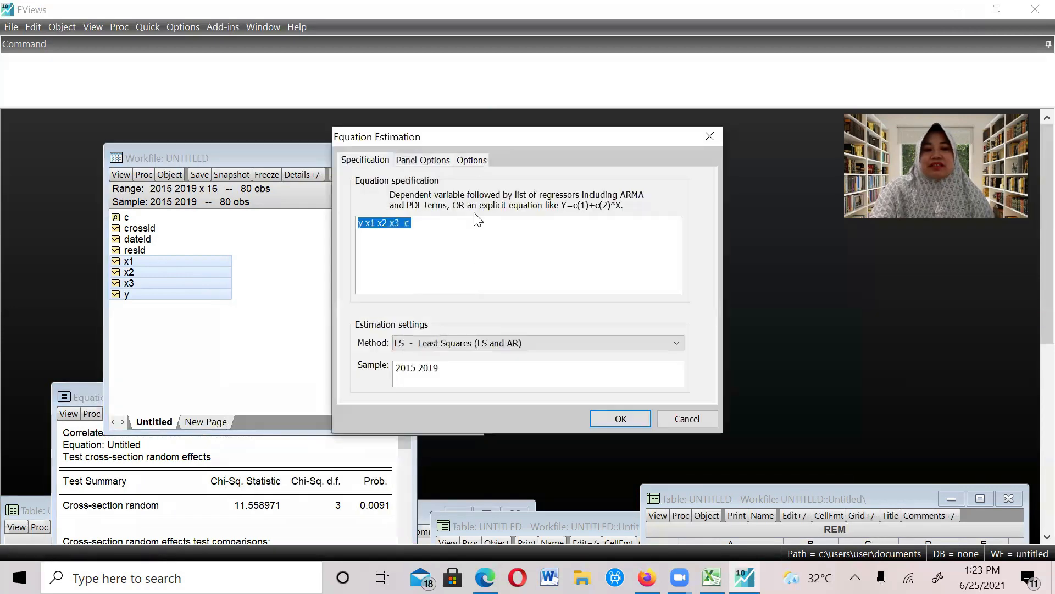
pyautogui.click(421, 224)
pyautogui.press('BackSpace')
pyautogui.press('BackSpace')
pyautogui.press('BackSpace')
pyautogui.click(366, 224)
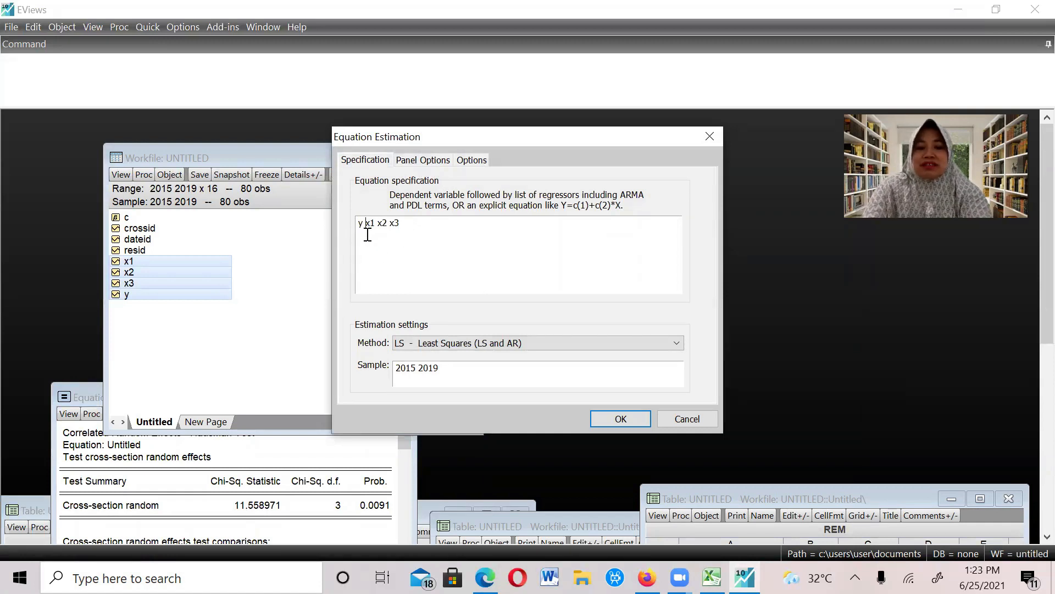
pyautogui.write('c')
pyautogui.click(416, 227)
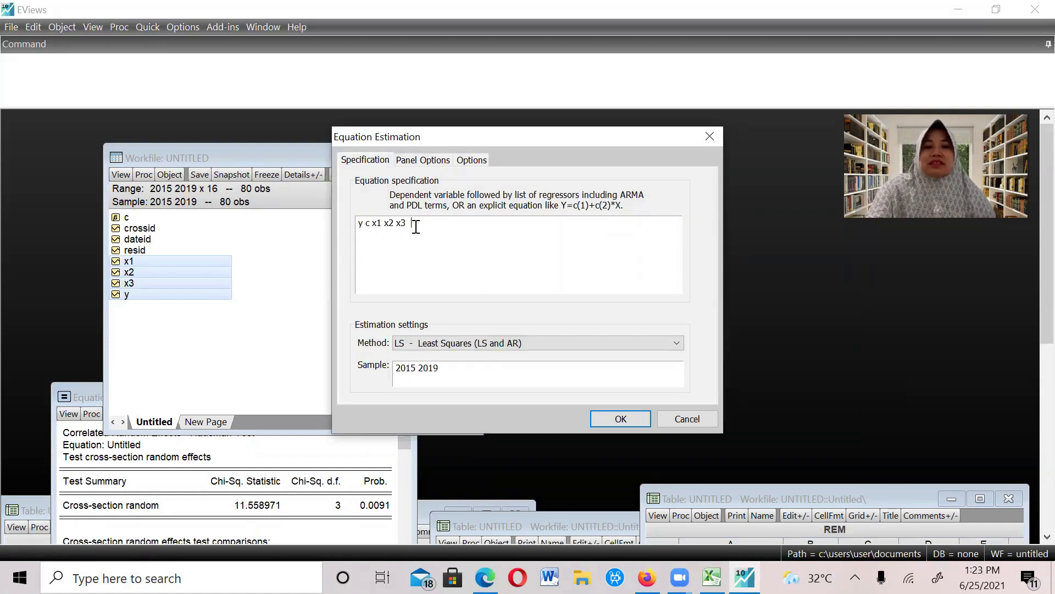
# - Set the cross-section effects to Fixed, estimate in place of the Hausman-tested equation, and move the result window beside the workfile
pyautogui.click(422, 160)
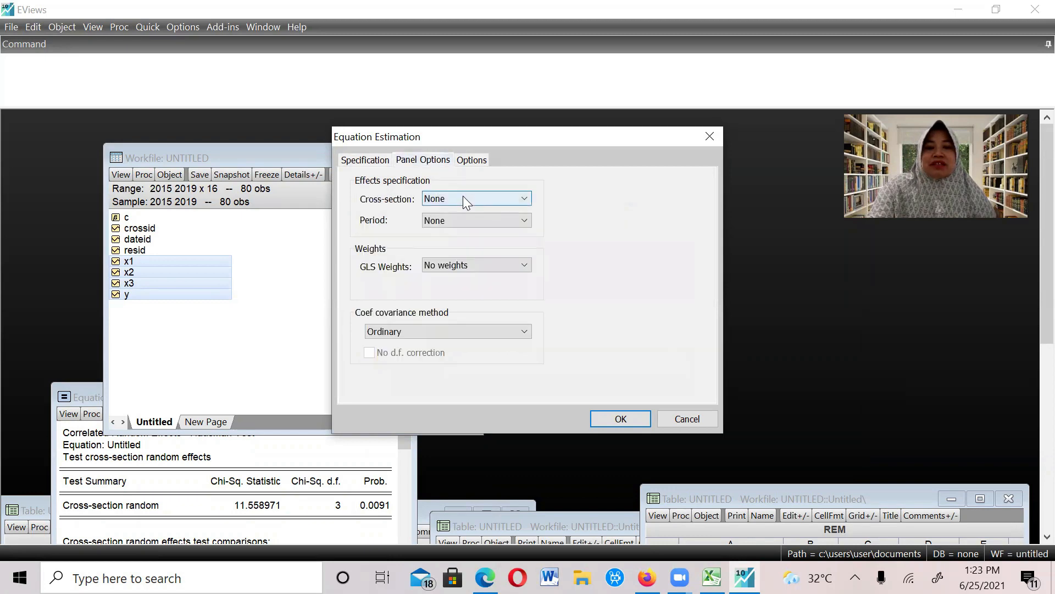
pyautogui.click(463, 199)
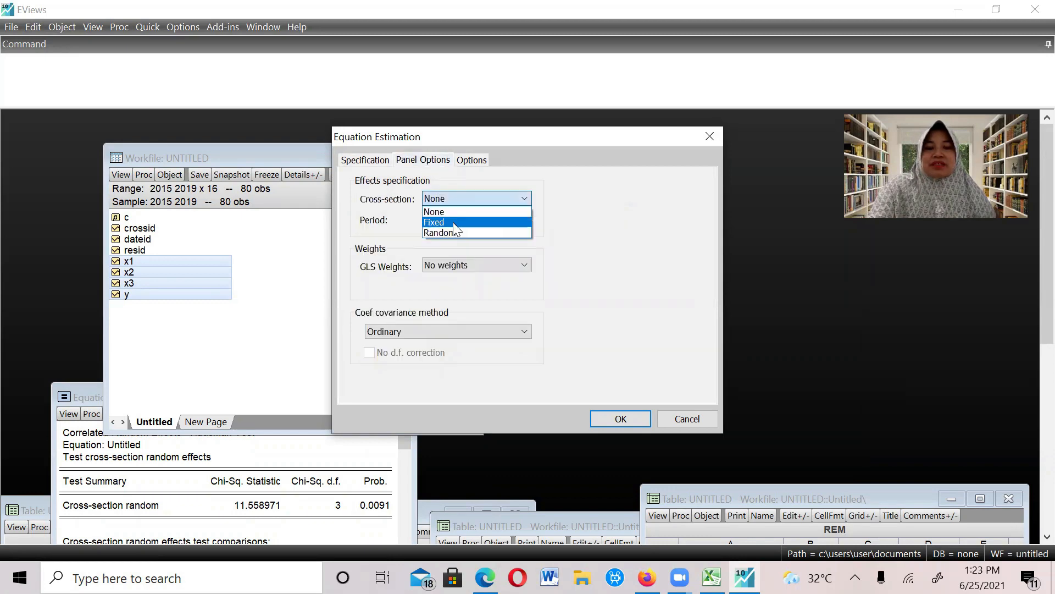
pyautogui.click(454, 220)
pyautogui.click(620, 419)
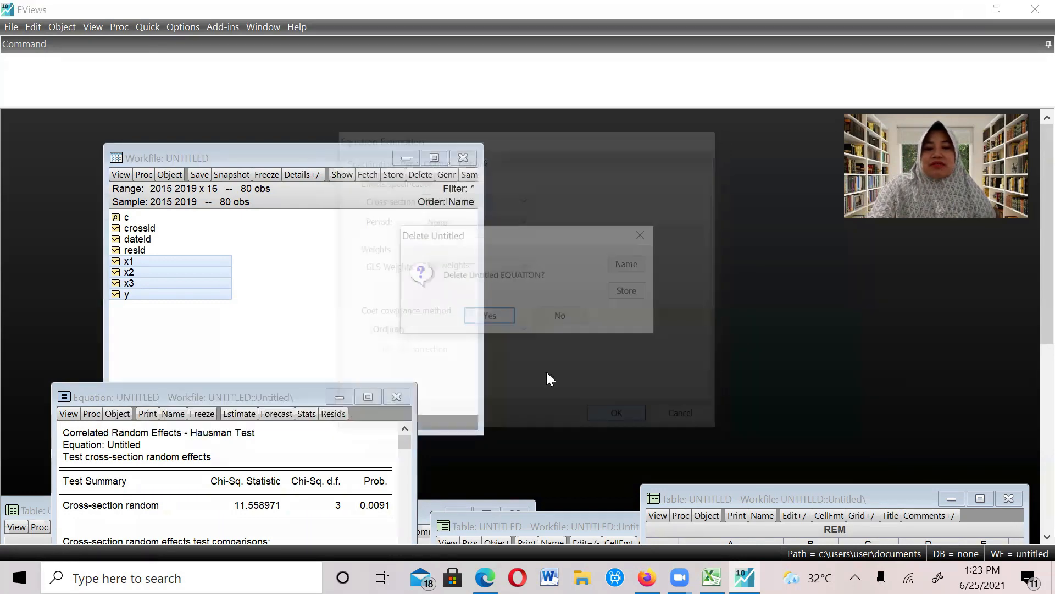
pyautogui.click(494, 313)
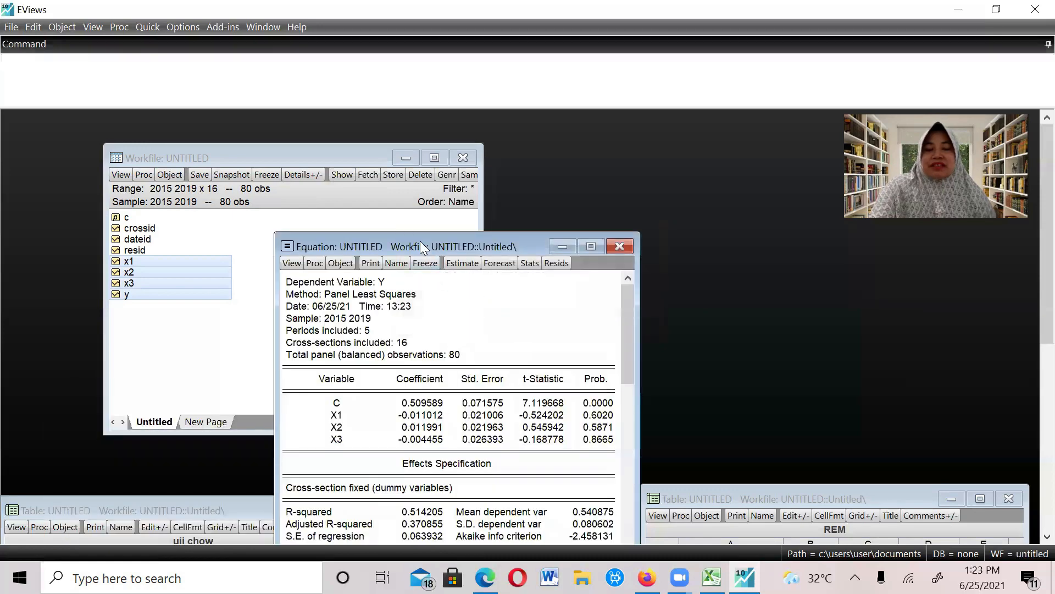
pyautogui.moveTo(421, 241); pyautogui.dragTo(623, 116)
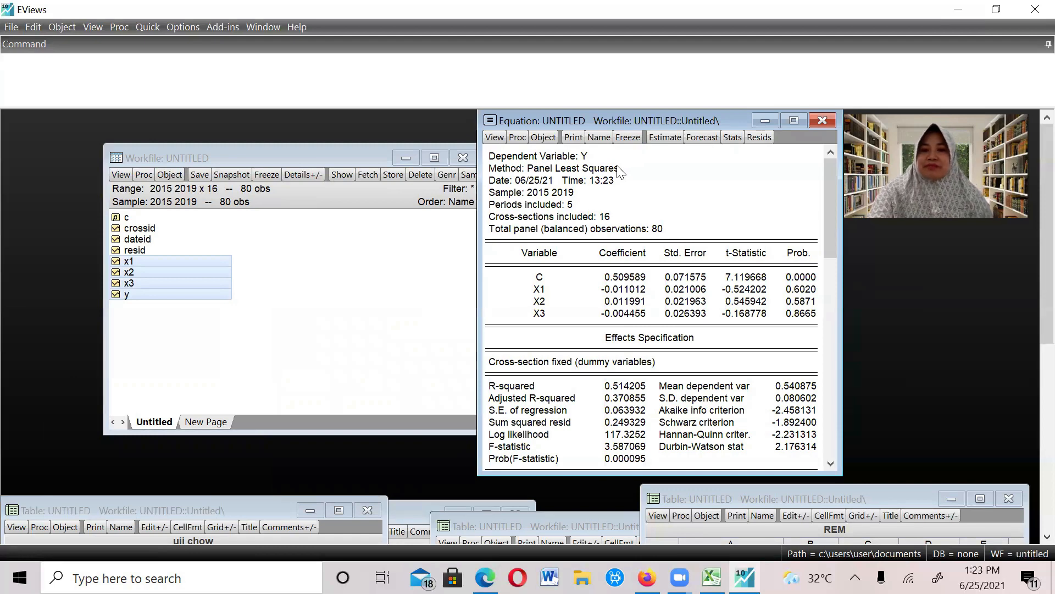
# - Run the Histogram - Normality Test on the residuals of the fixed-effects equation
pyautogui.click(491, 137)
pyautogui.moveTo(632, 294)
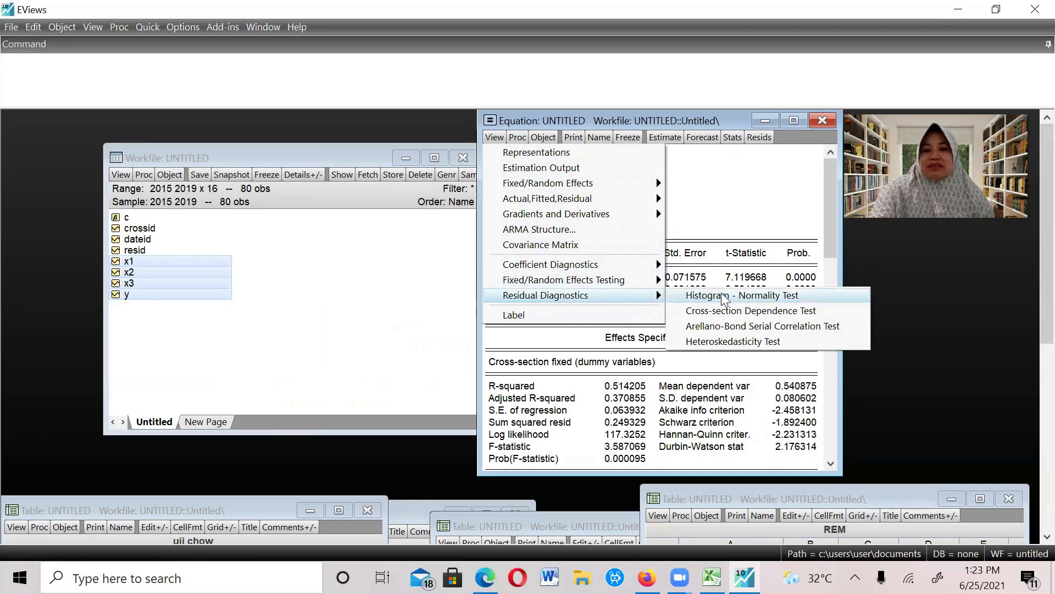
pyautogui.click(800, 301)
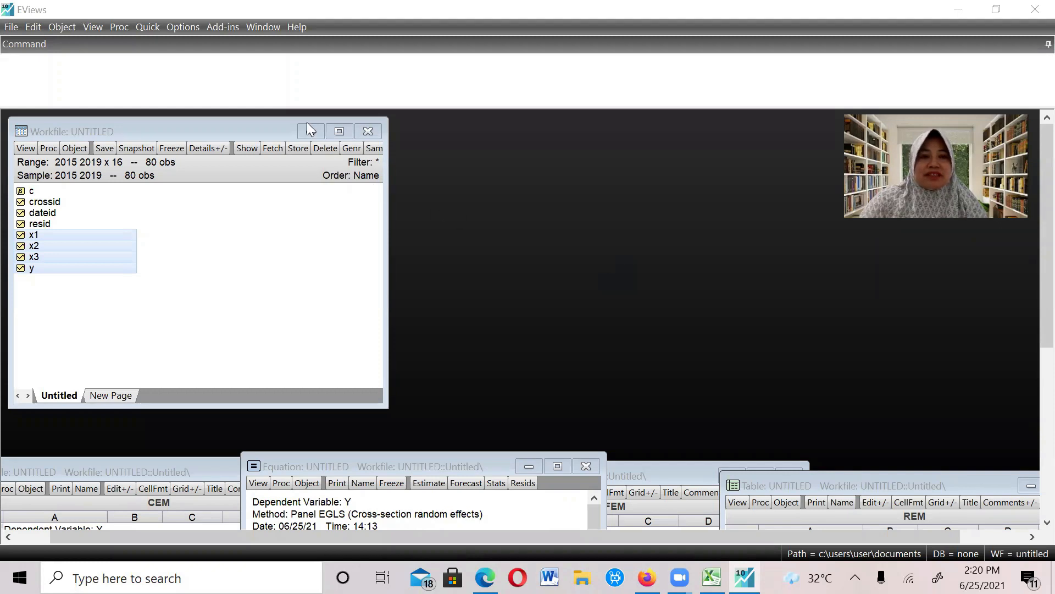
# - Compute the group correlations of x1 x2 x3, leaving out y, and move the correlation window below the workfile
pyautogui.click(148, 27)
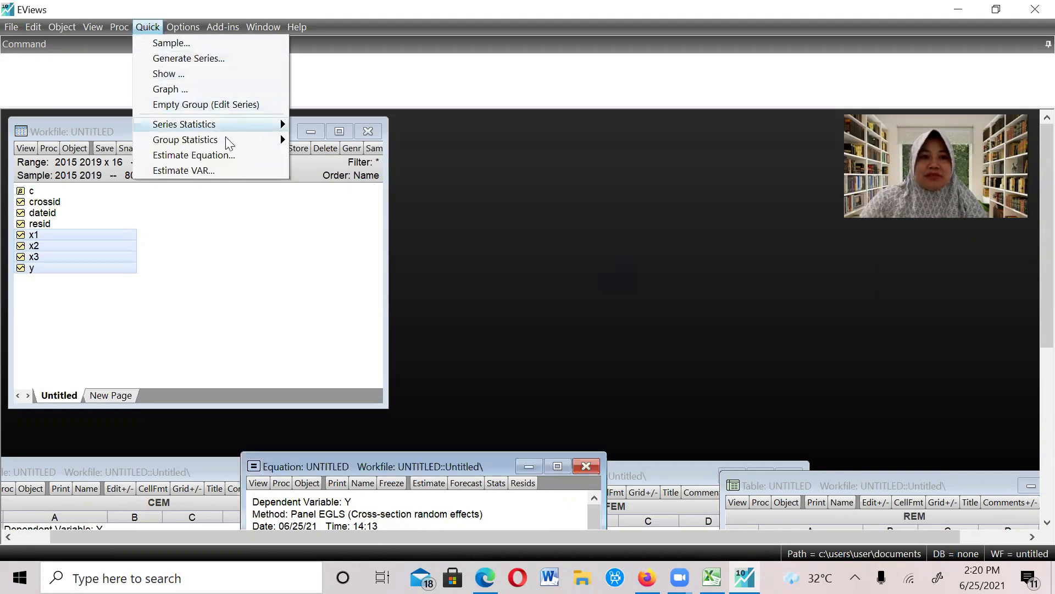
pyautogui.moveTo(227, 142)
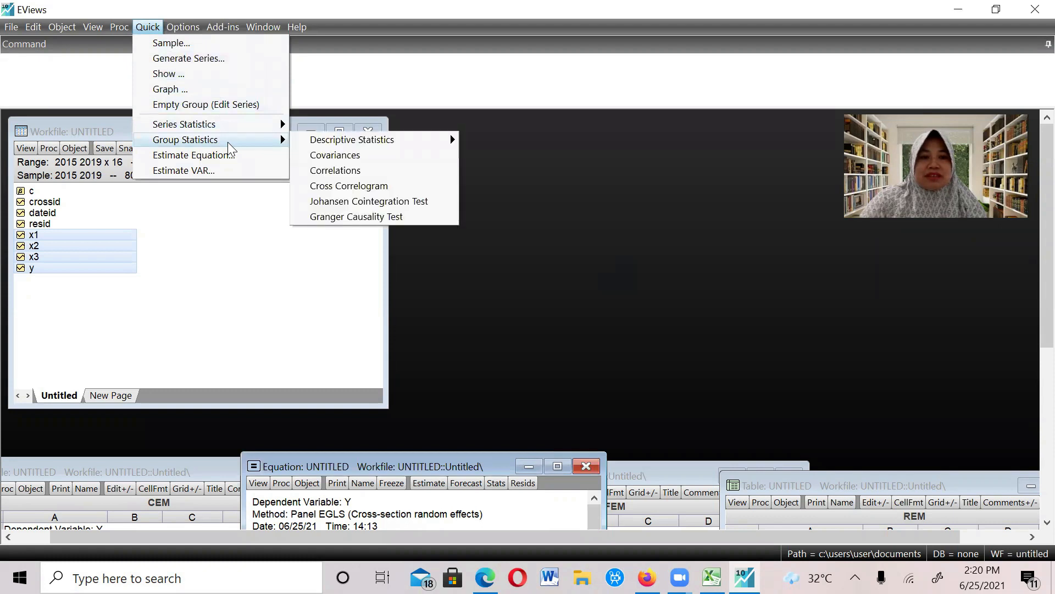
pyautogui.click(342, 174)
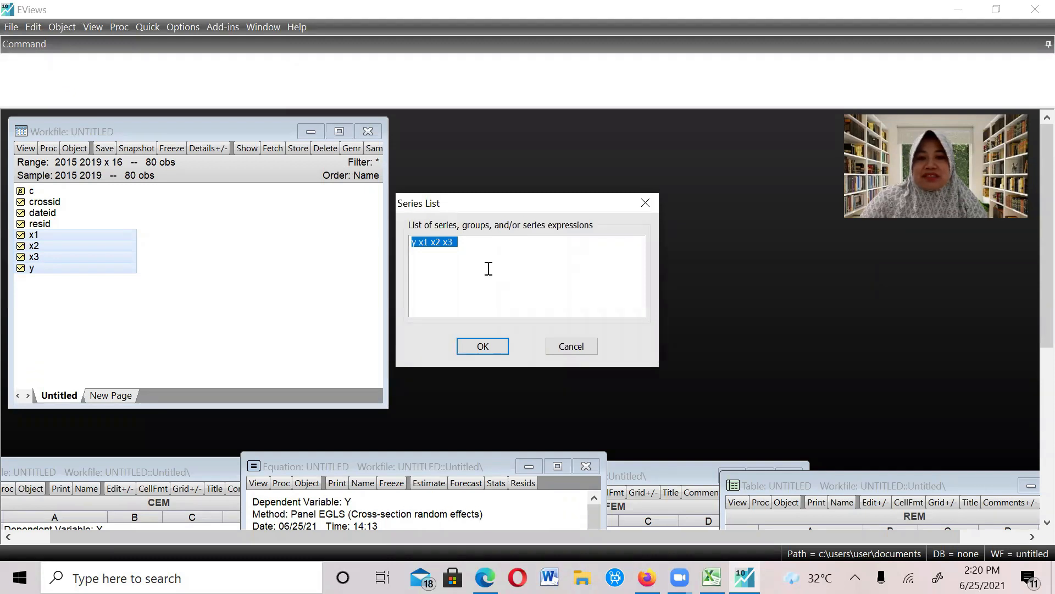
pyautogui.click(418, 255)
pyautogui.press('BackSpace')
pyautogui.press('BackSpace')
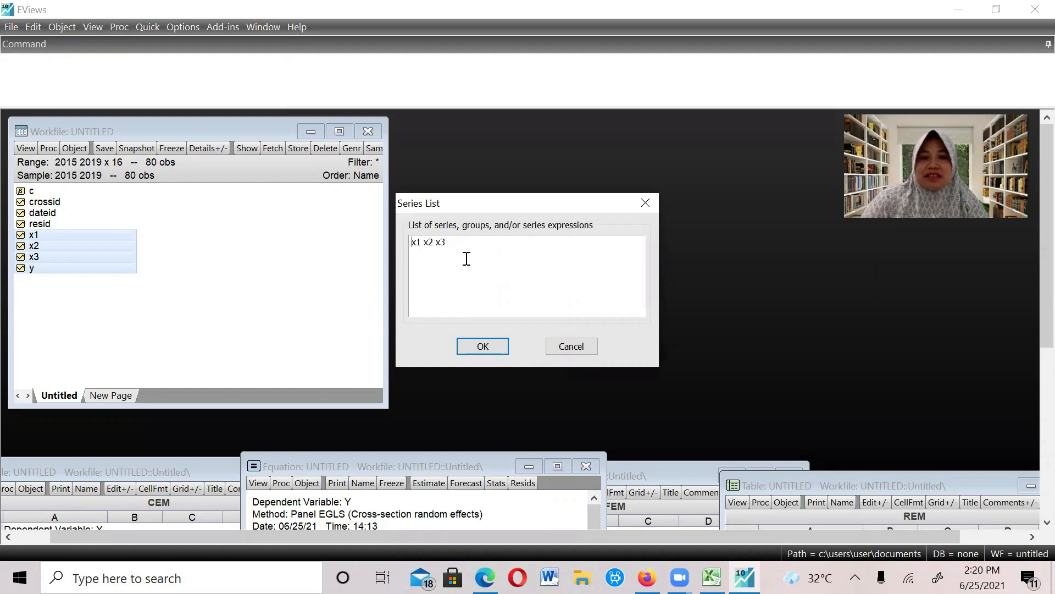
pyautogui.click(489, 346)
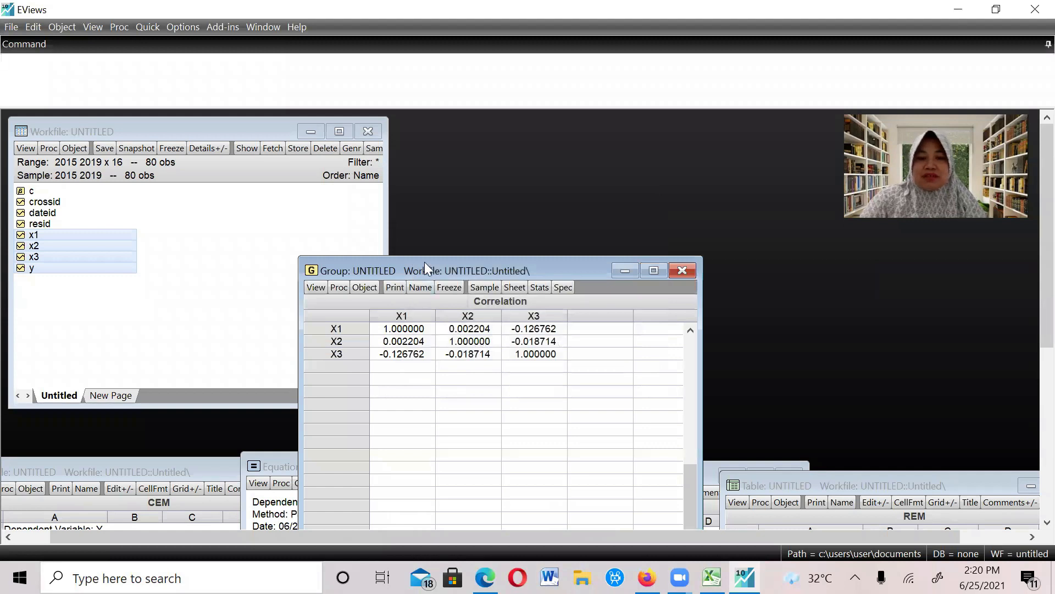
pyautogui.moveTo(424, 263); pyautogui.dragTo(506, 112)
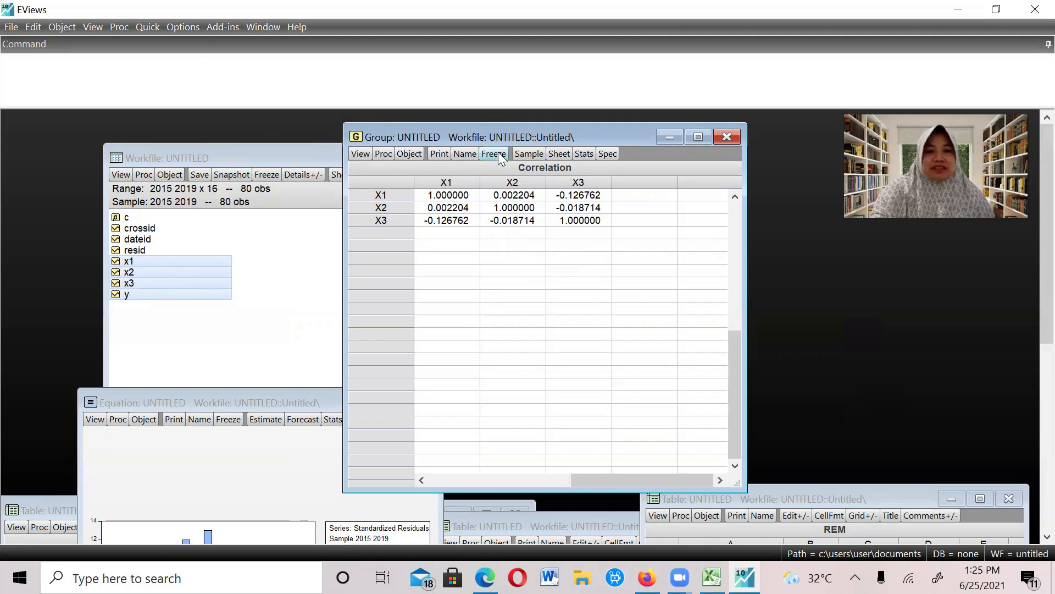
pyautogui.moveTo(504, 137); pyautogui.dragTo(345, 484)
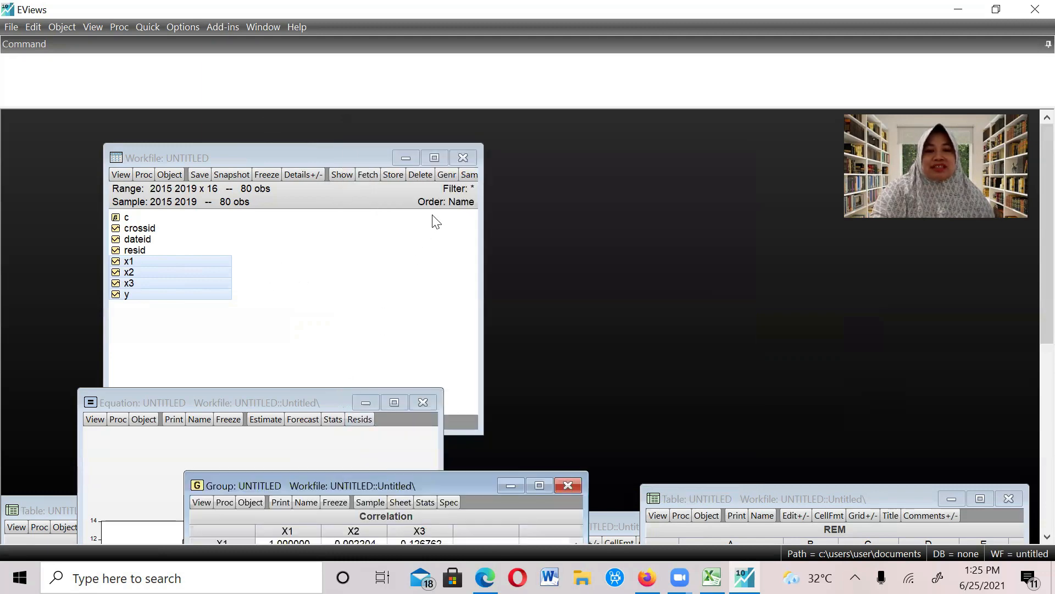
# - Move the workfile window up and generate a new series with the equation resabs=abs(resid)
pyautogui.click(365, 151)
pyautogui.moveTo(365, 152); pyautogui.dragTo(427, 118)
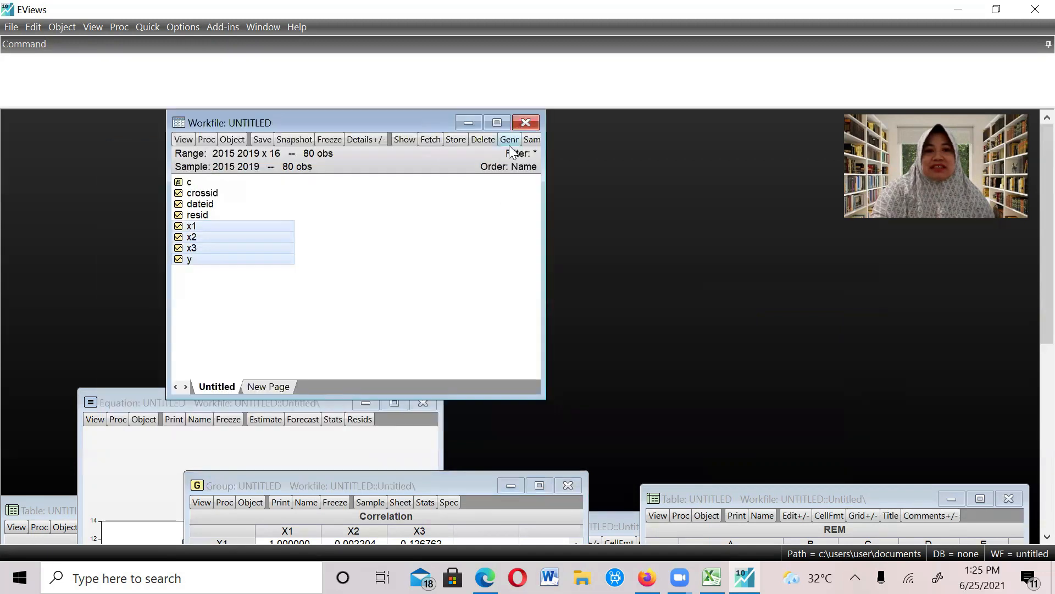
pyautogui.click(508, 140)
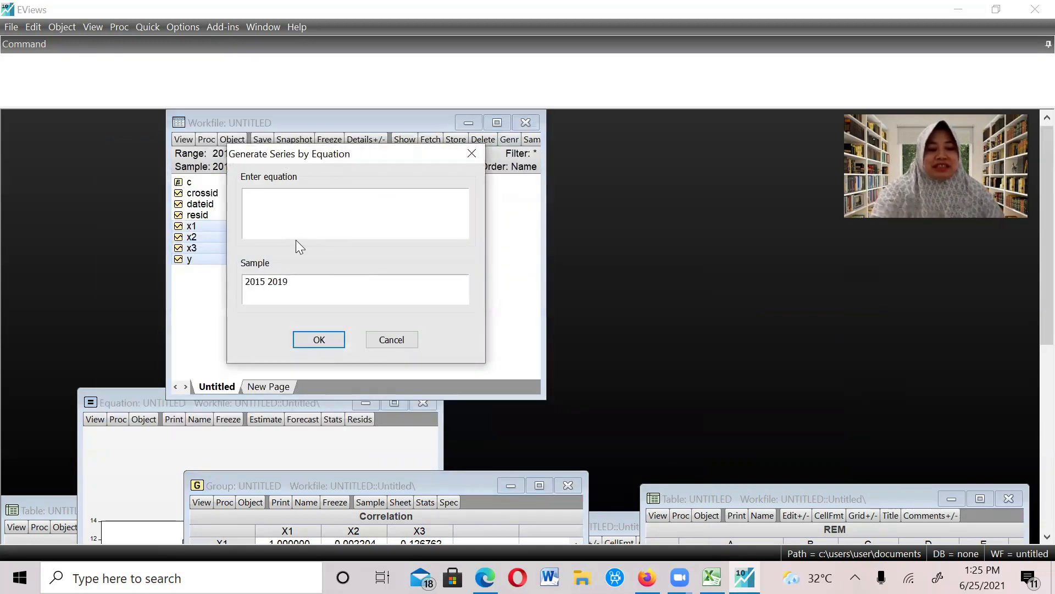
pyautogui.write('resabs=abs')
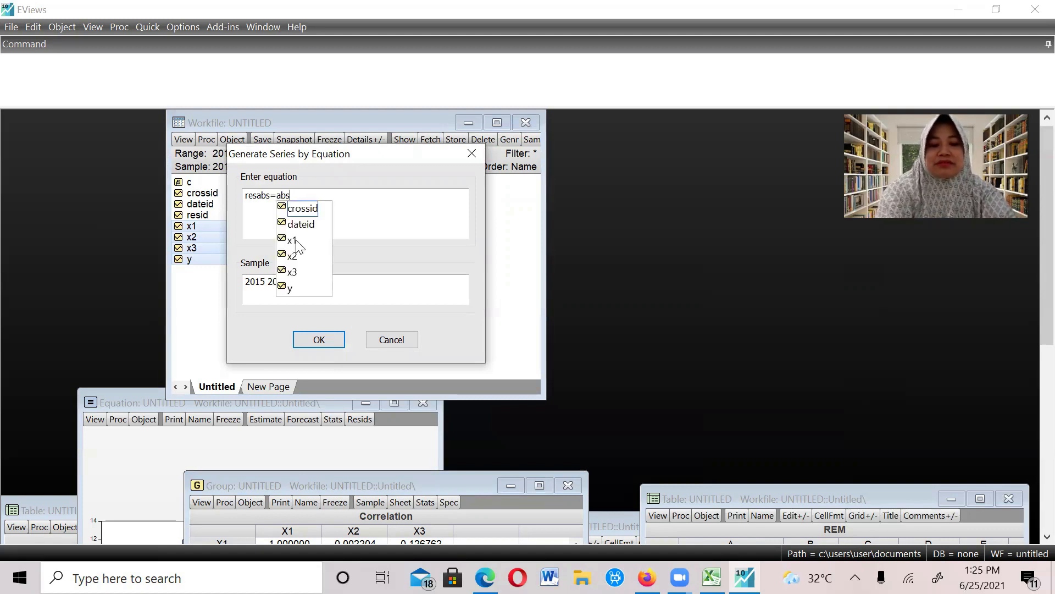
pyautogui.write('(')
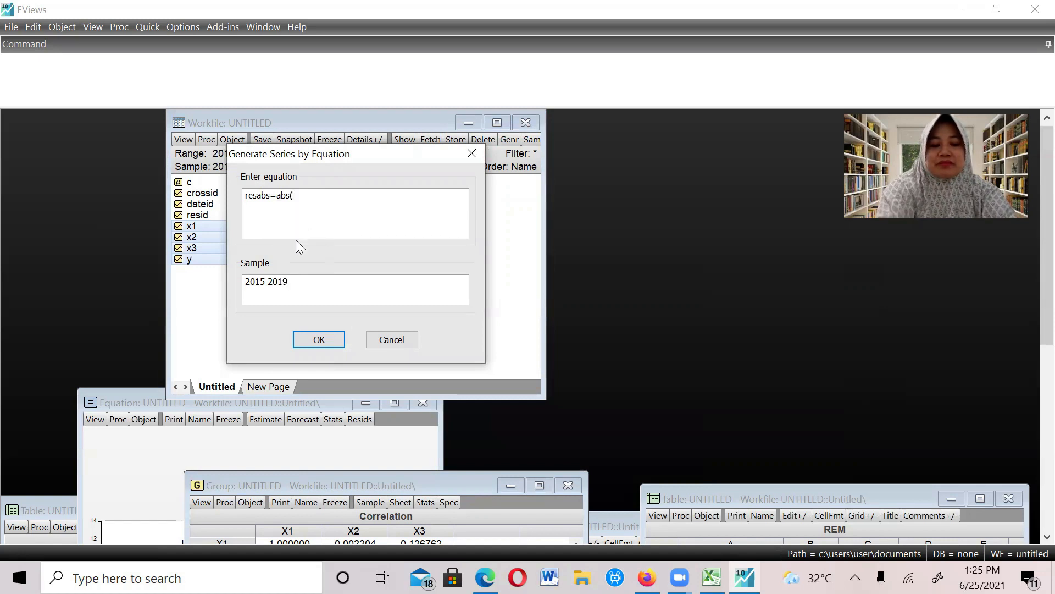
pyautogui.write('resid')
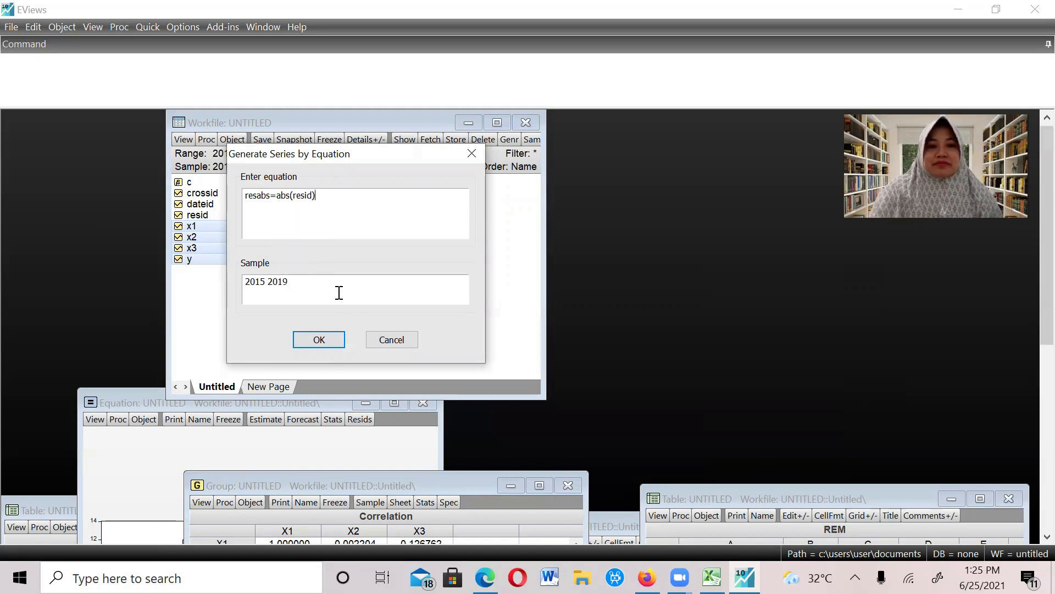
pyautogui.click(326, 339)
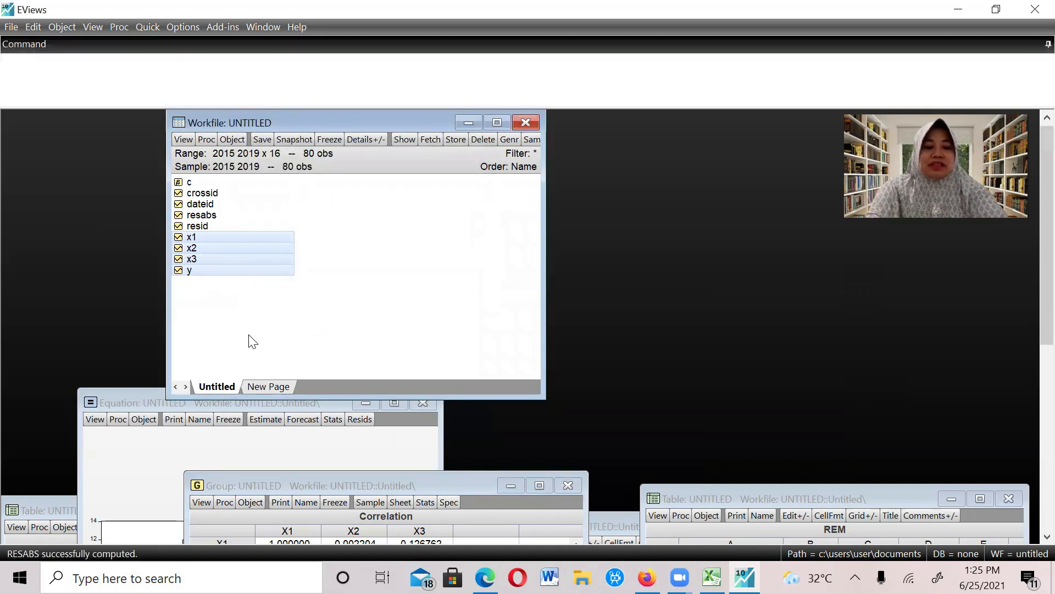
pyautogui.keyDown('ctrl'); pyautogui.click(205, 216); pyautogui.keyUp('ctrl')
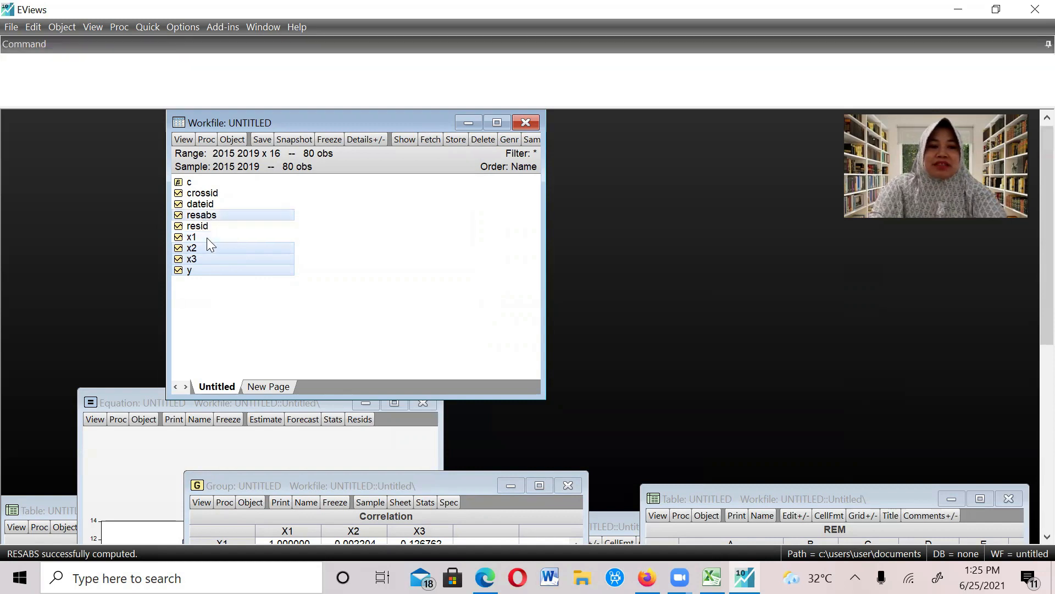
pyautogui.keyDown('ctrl'); pyautogui.click(219, 269); pyautogui.keyUp('ctrl')
pyautogui.click(220, 293)
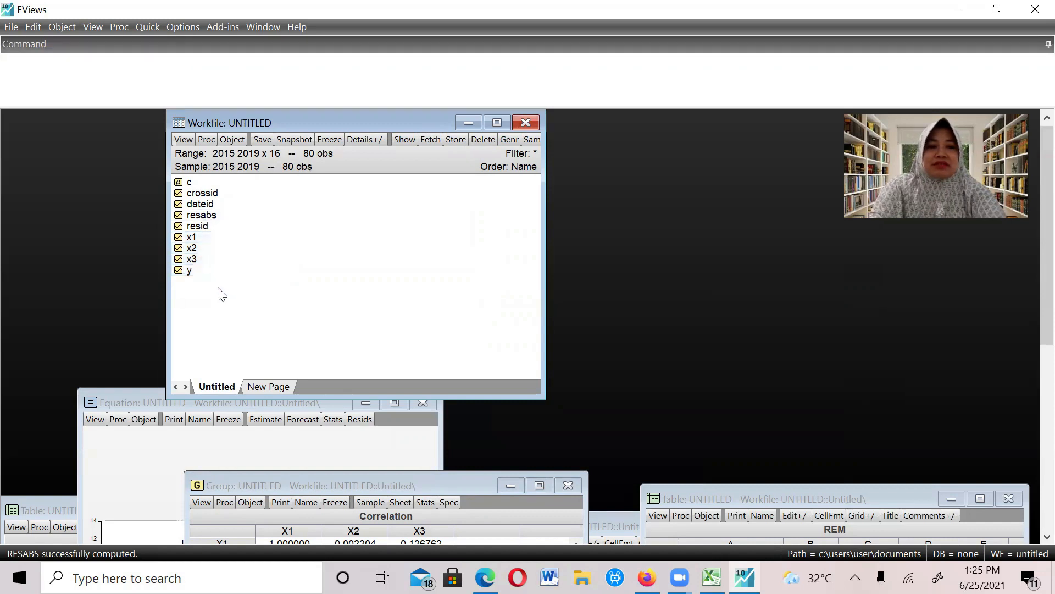
# - Select resabs first, followed by x1, x2 and x3, and open them together as an equation
pyautogui.click(208, 217)
pyautogui.keyDown('ctrl'); pyautogui.click(197, 239); pyautogui.keyUp('ctrl')
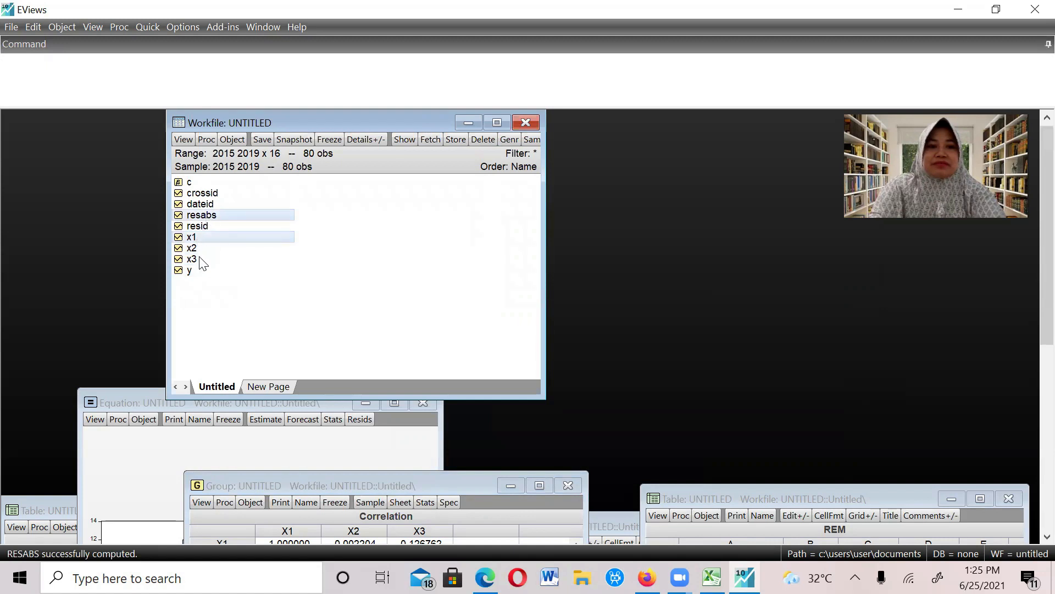
pyautogui.keyDown('ctrl'); pyautogui.click(196, 250); pyautogui.keyUp('ctrl')
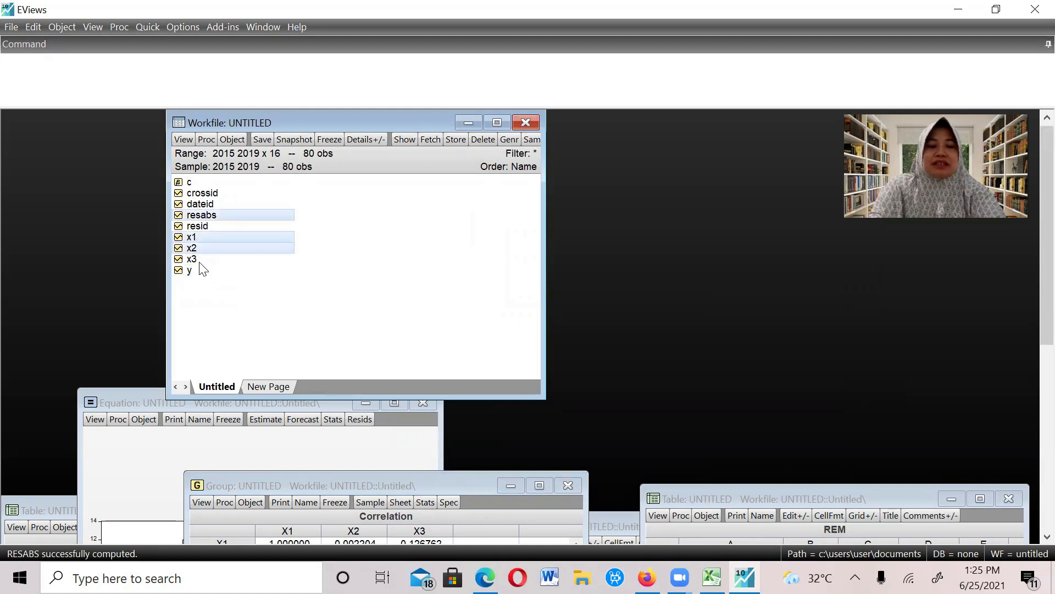
pyautogui.keyDown('ctrl'); pyautogui.click(200, 260); pyautogui.keyUp('ctrl')
pyautogui.rightClick(269, 246)
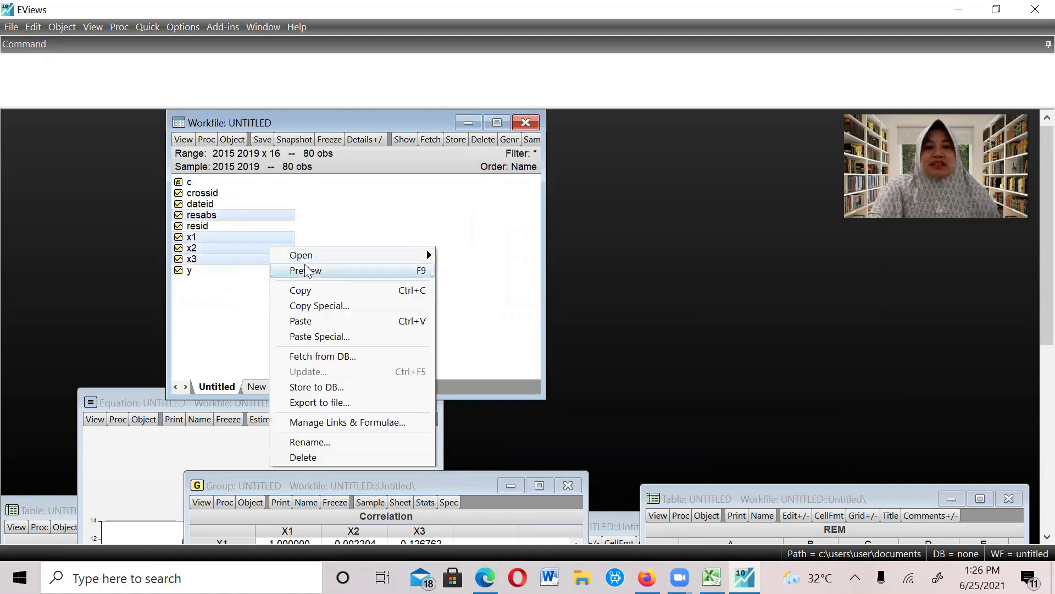
pyautogui.moveTo(309, 258)
pyautogui.click(477, 271)
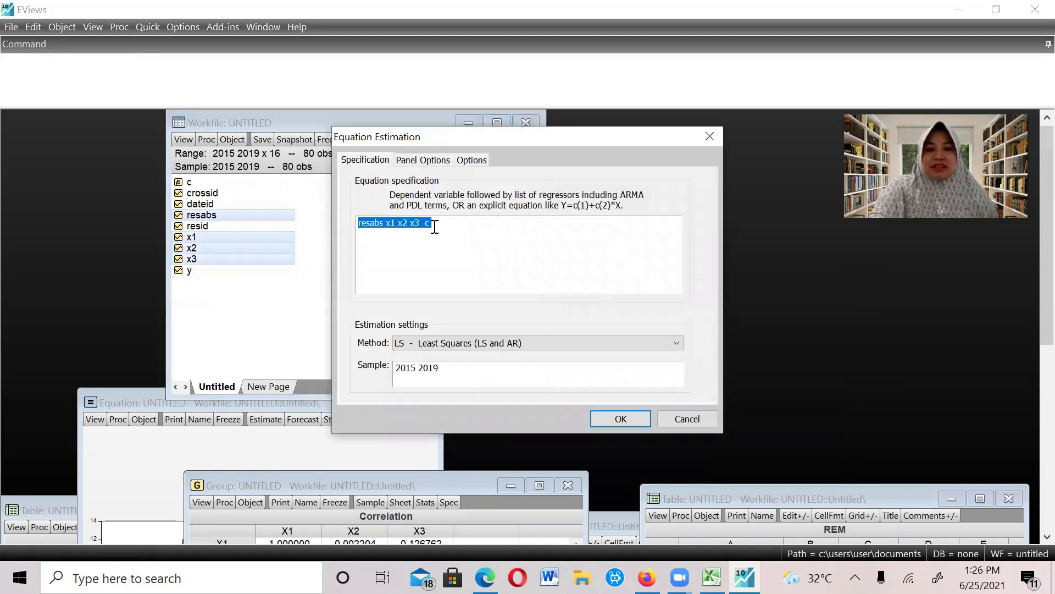
# - Estimate resabs c x1 x2 x3 with the constant moved after resabs, replacing the untitled equation, and place the result window below the workfile
pyautogui.click(431, 226)
pyautogui.press('BackSpace')
pyautogui.press('BackSpace')
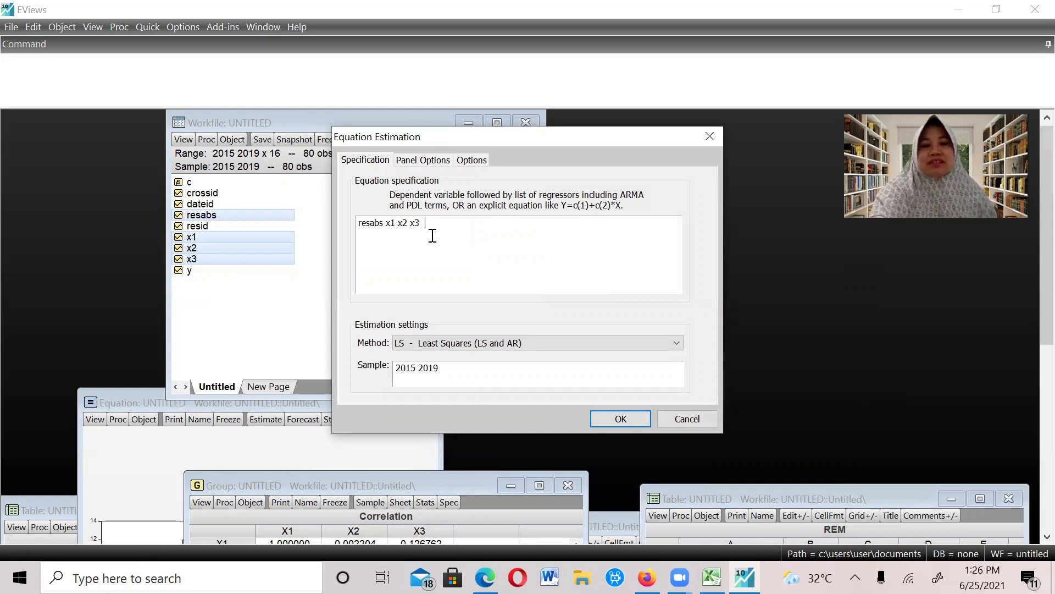
pyautogui.click(384, 227)
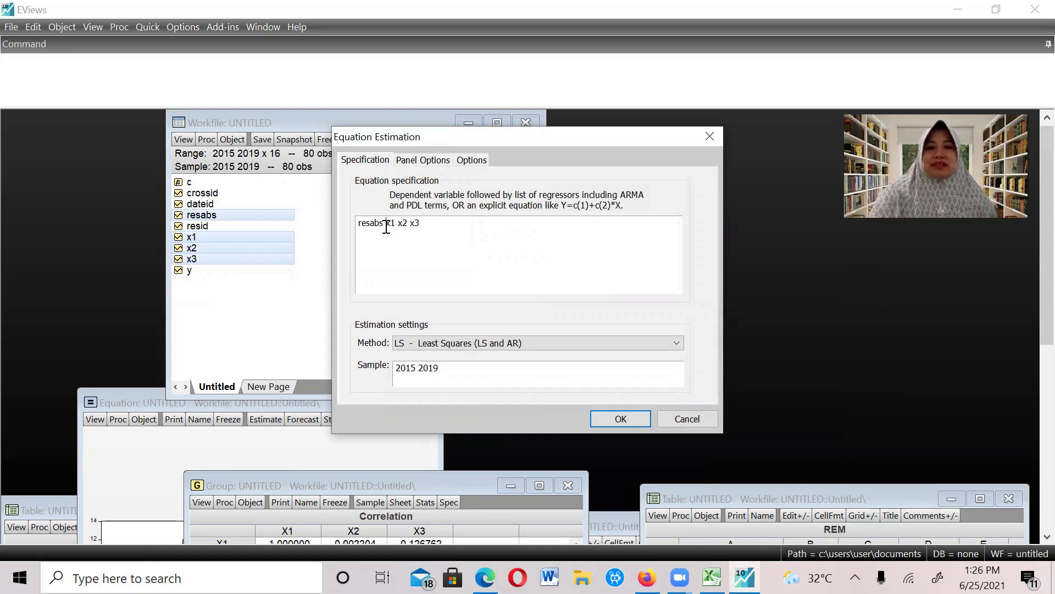
pyautogui.write('c')
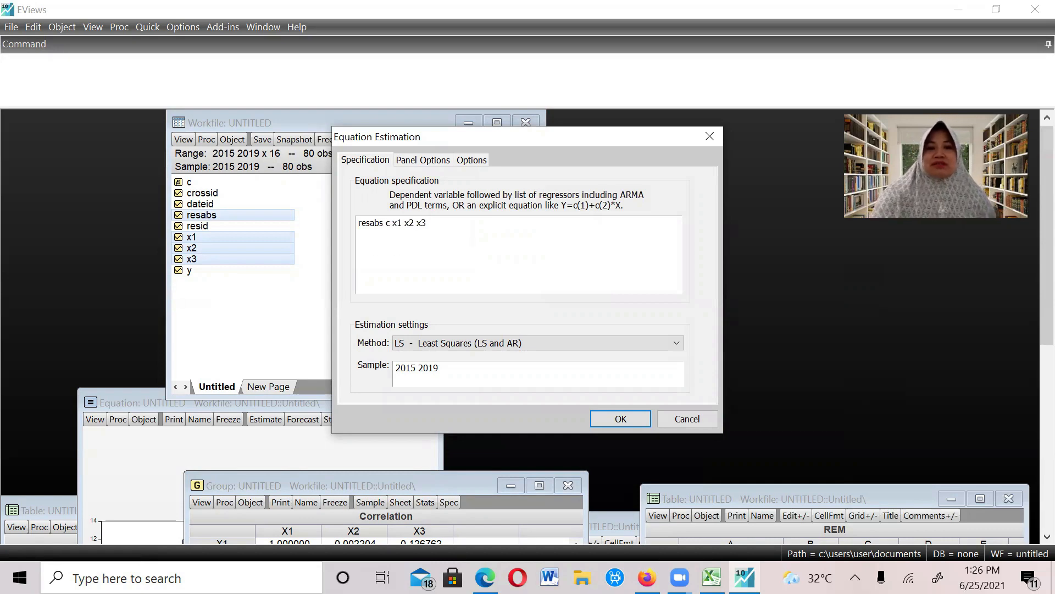
pyautogui.click(429, 227)
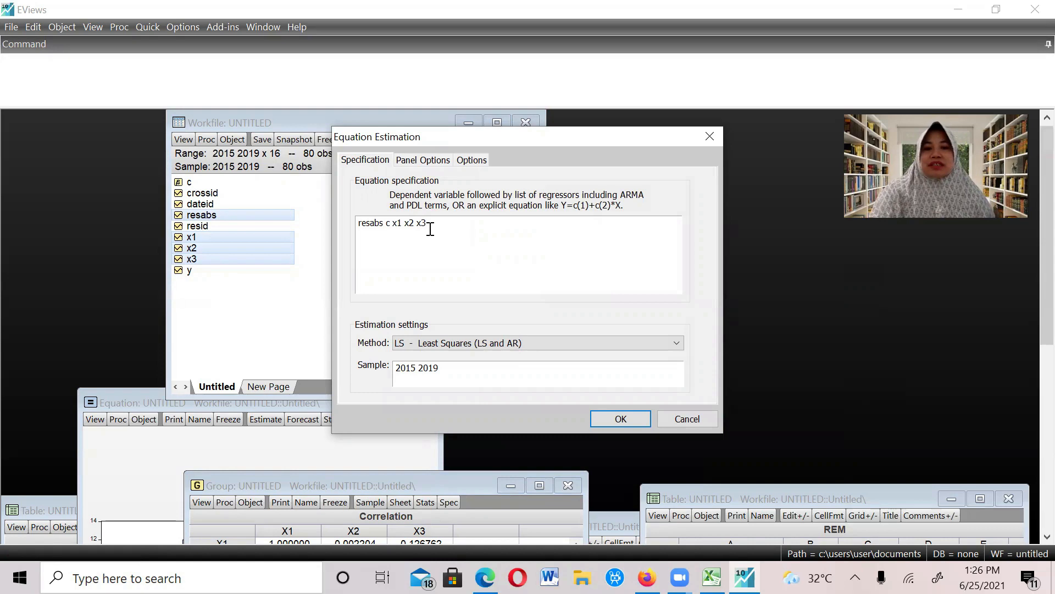
pyautogui.click(620, 418)
pyautogui.click(499, 314)
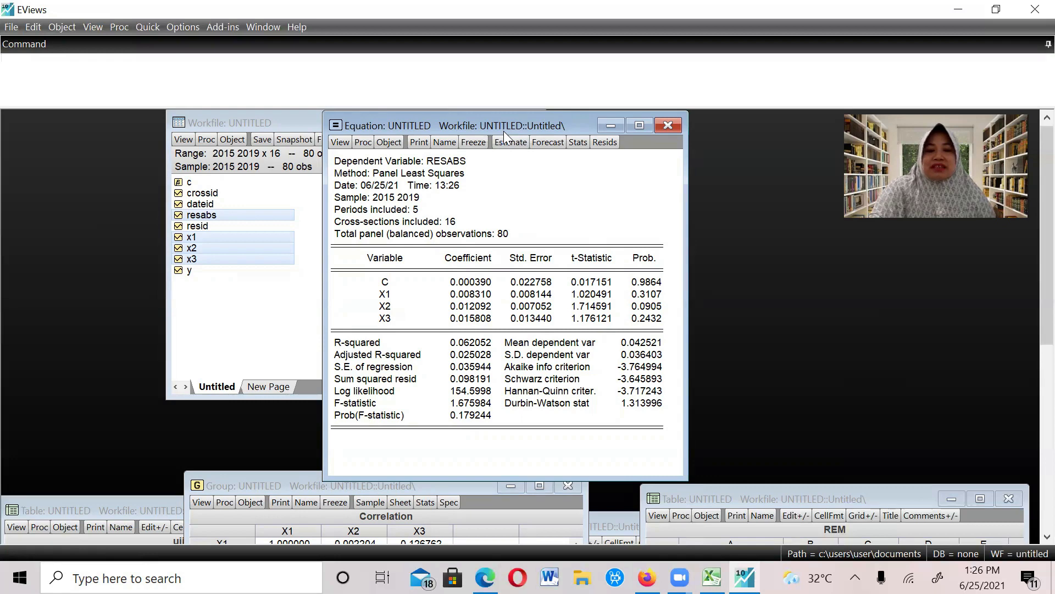
pyautogui.moveTo(504, 131); pyautogui.dragTo(421, 424)
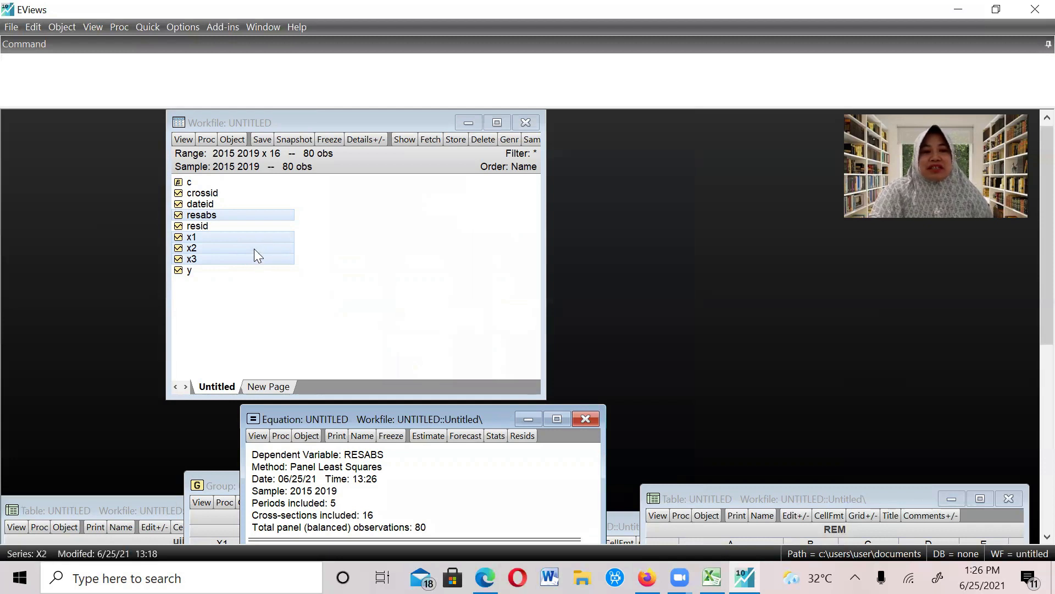
# - Select y first, followed by x1, x2 and x3, and open them together as an equation
pyautogui.click(231, 276)
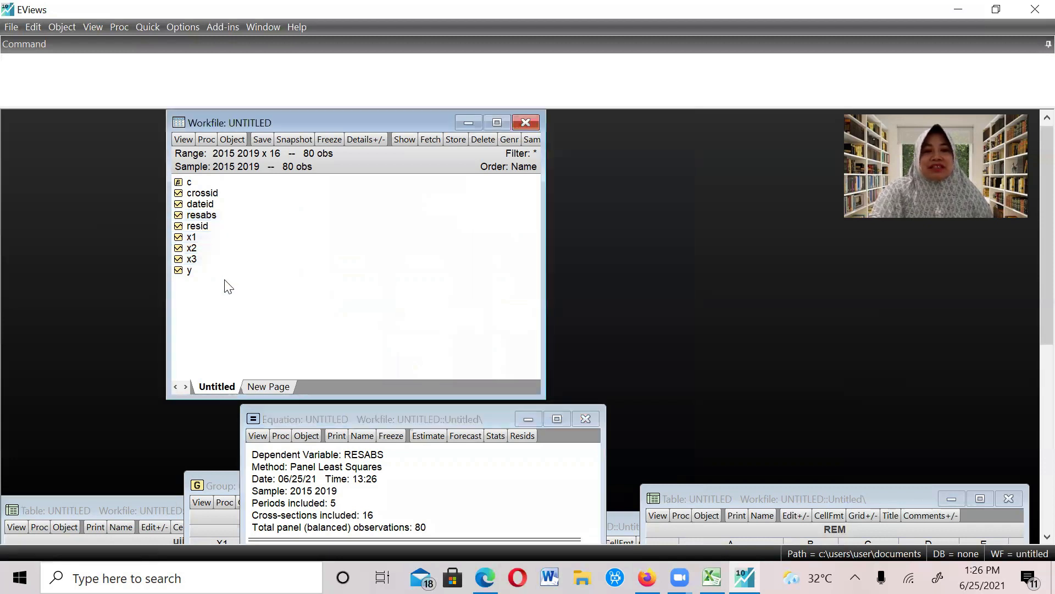
pyautogui.click(190, 273)
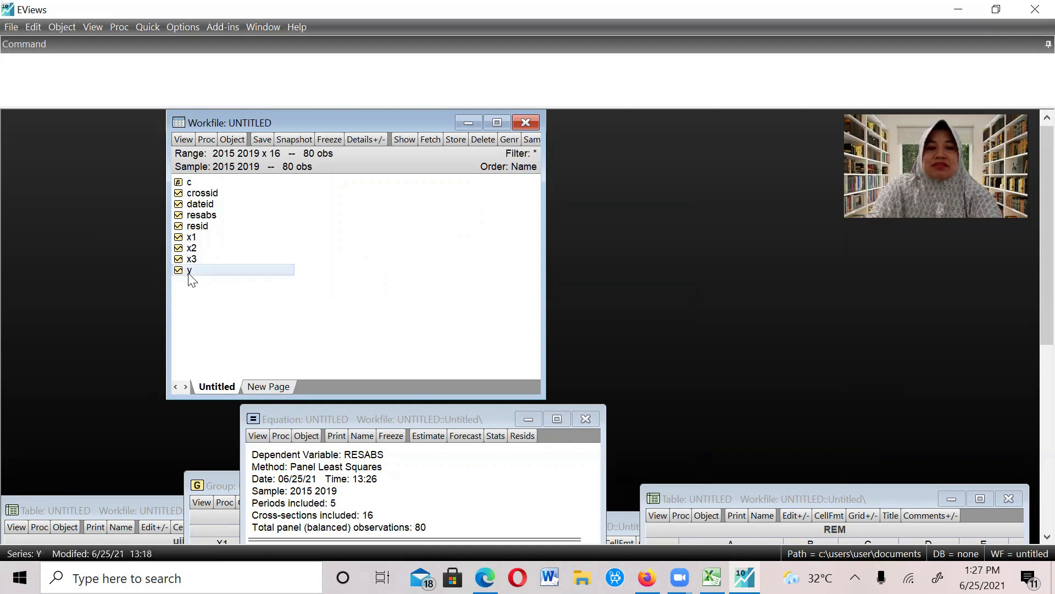
pyautogui.keyDown('ctrl'); pyautogui.click(196, 237); pyautogui.keyUp('ctrl')
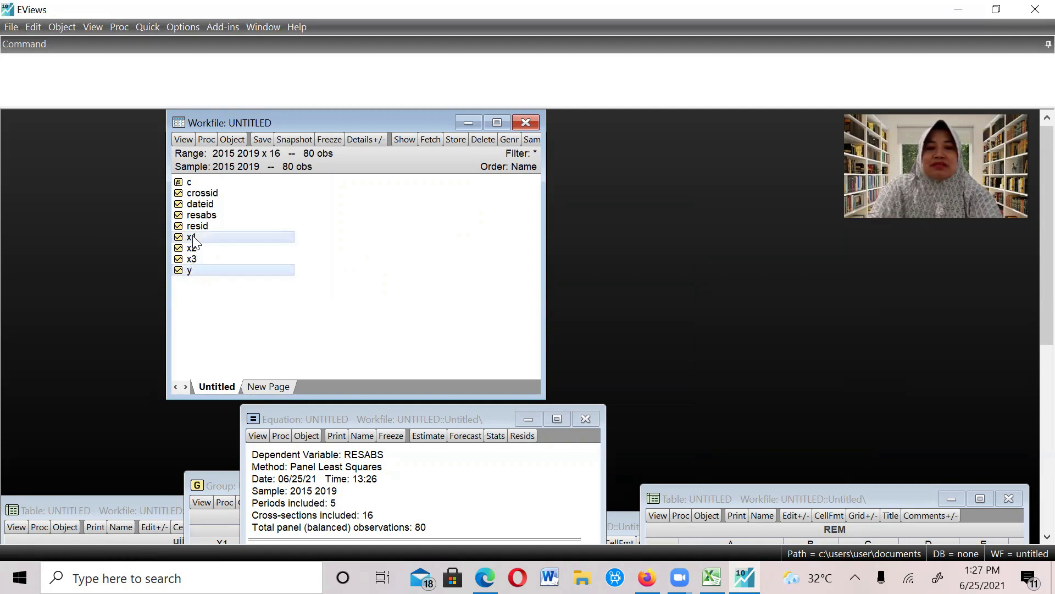
pyautogui.keyDown('ctrl'); pyautogui.click(198, 249); pyautogui.keyUp('ctrl')
pyautogui.keyDown('ctrl'); pyautogui.click(202, 260); pyautogui.keyUp('ctrl')
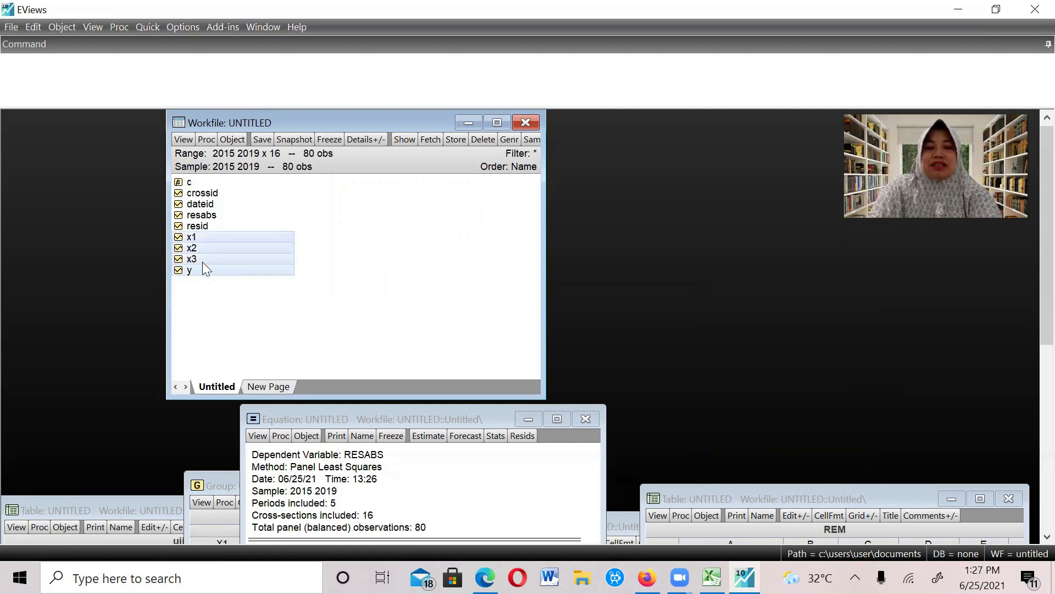
pyautogui.rightClick(272, 251)
pyautogui.moveTo(303, 263)
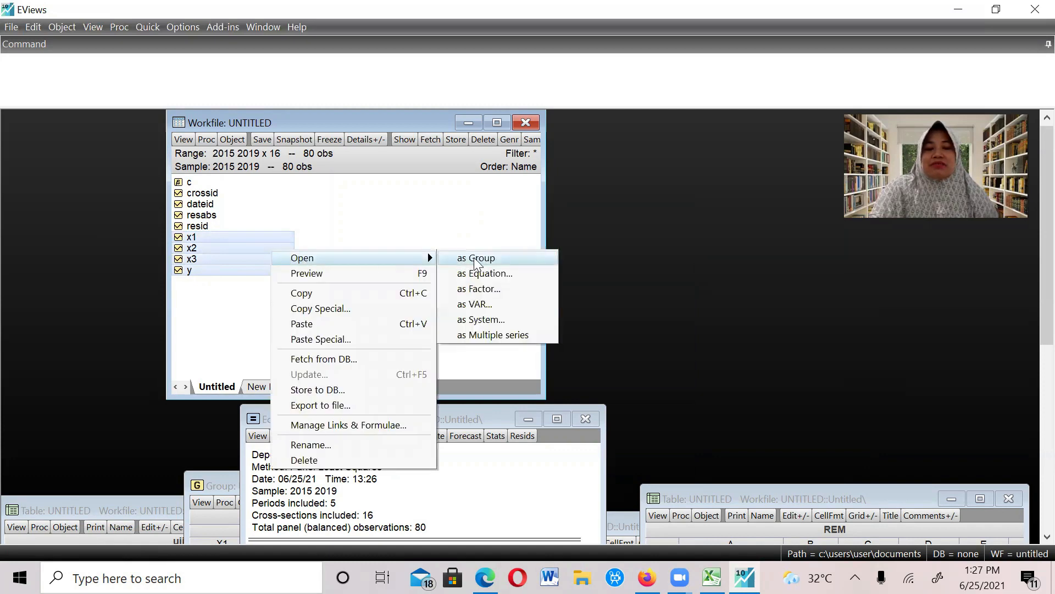
pyautogui.click(478, 271)
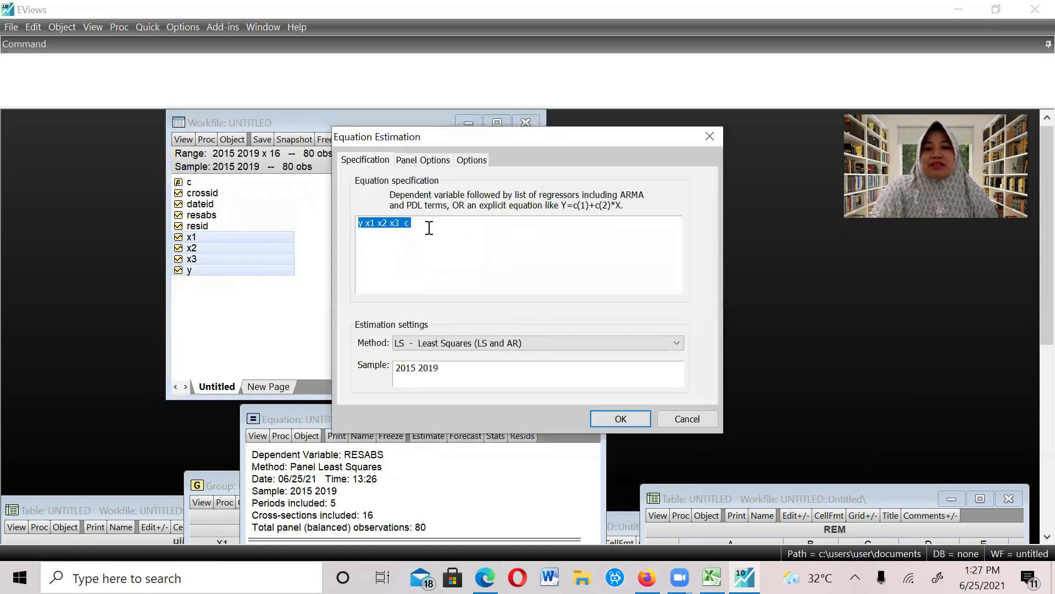
# - Move the constant directly after y so the specification reads y c x1 x2 x3
pyautogui.click(428, 224)
pyautogui.press('BackSpace')
pyautogui.press('BackSpace')
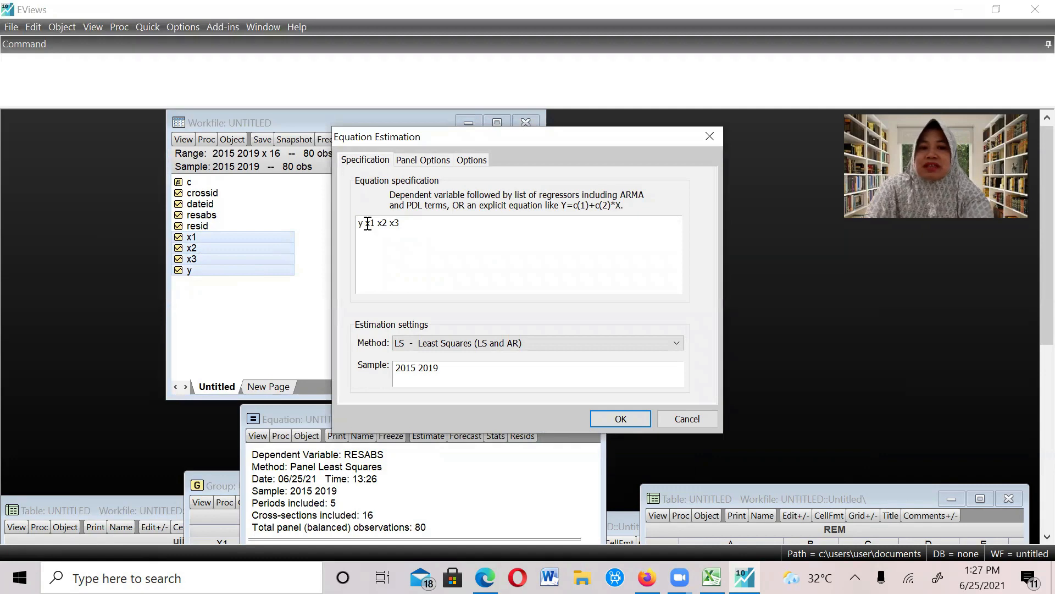
pyautogui.click(367, 223)
pyautogui.write('c')
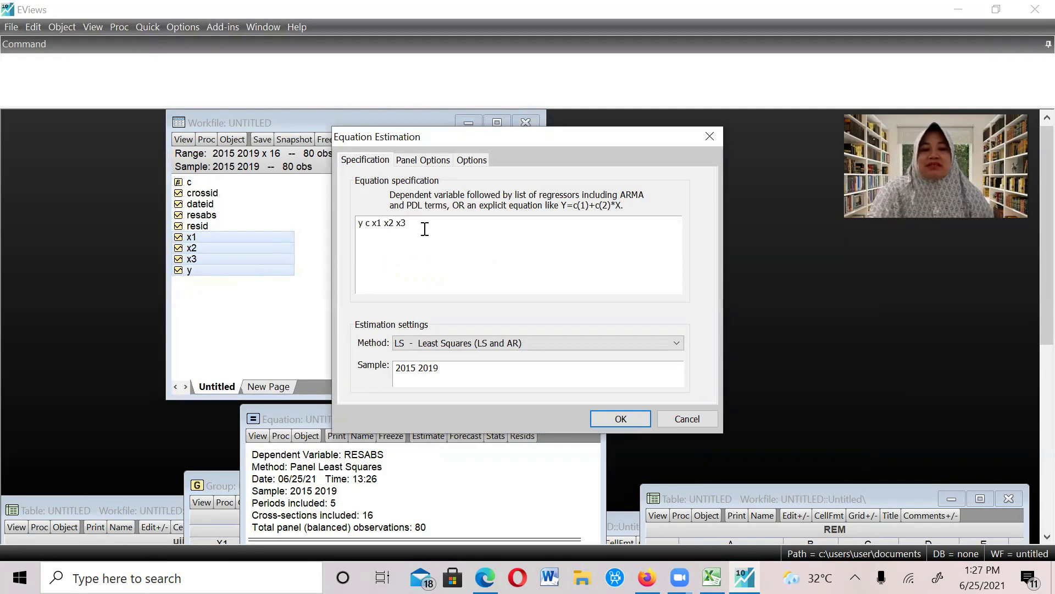
pyautogui.click(439, 236)
# - Set the cross-section effects to Fixed, estimate in place of the resabs equation, and move the result window toward the workfile's upper part
pyautogui.click(434, 163)
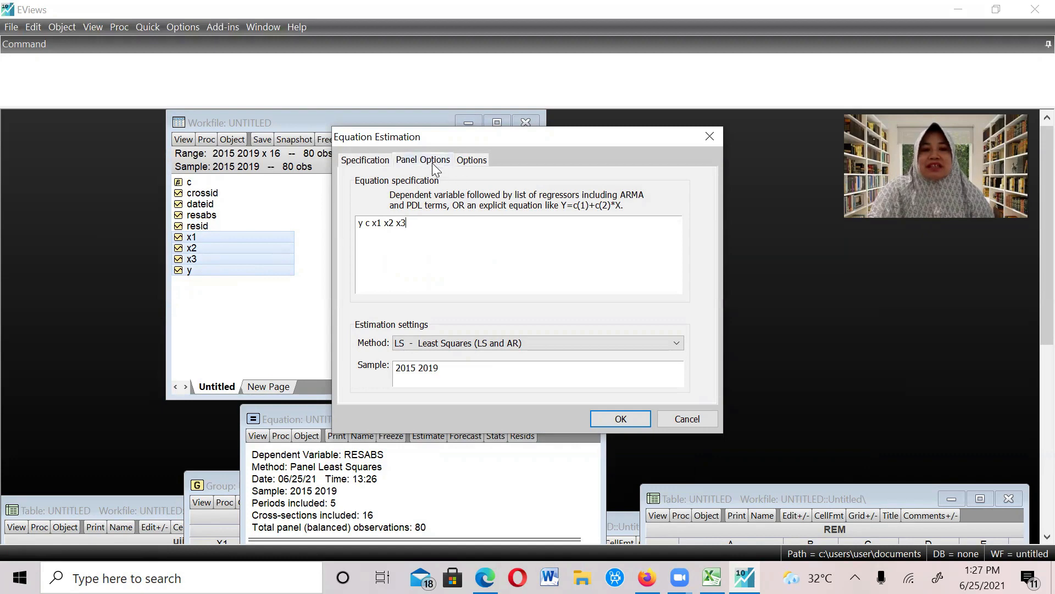
pyautogui.click(447, 197)
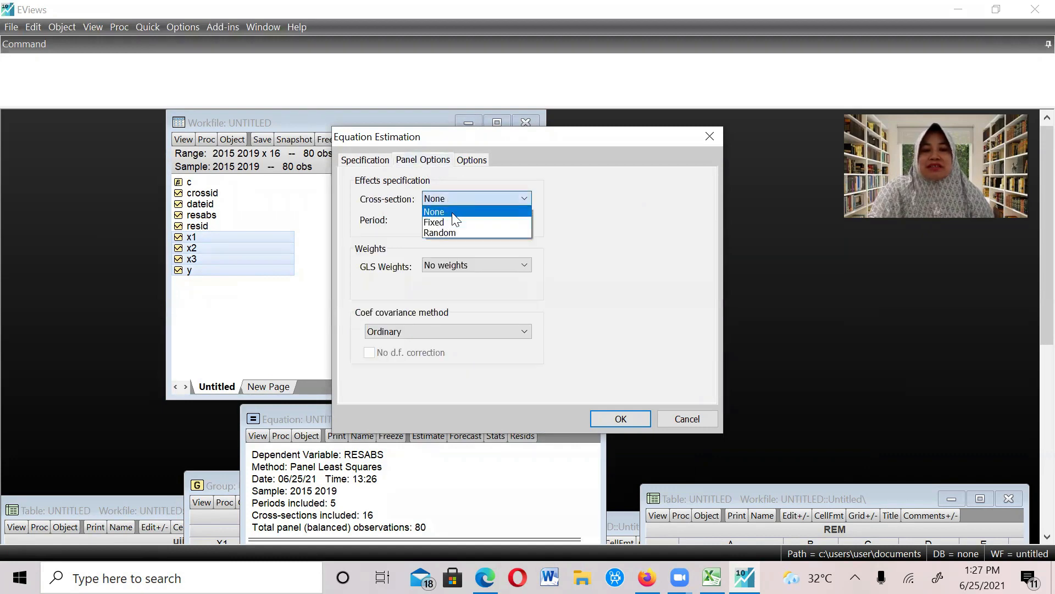
pyautogui.click(450, 221)
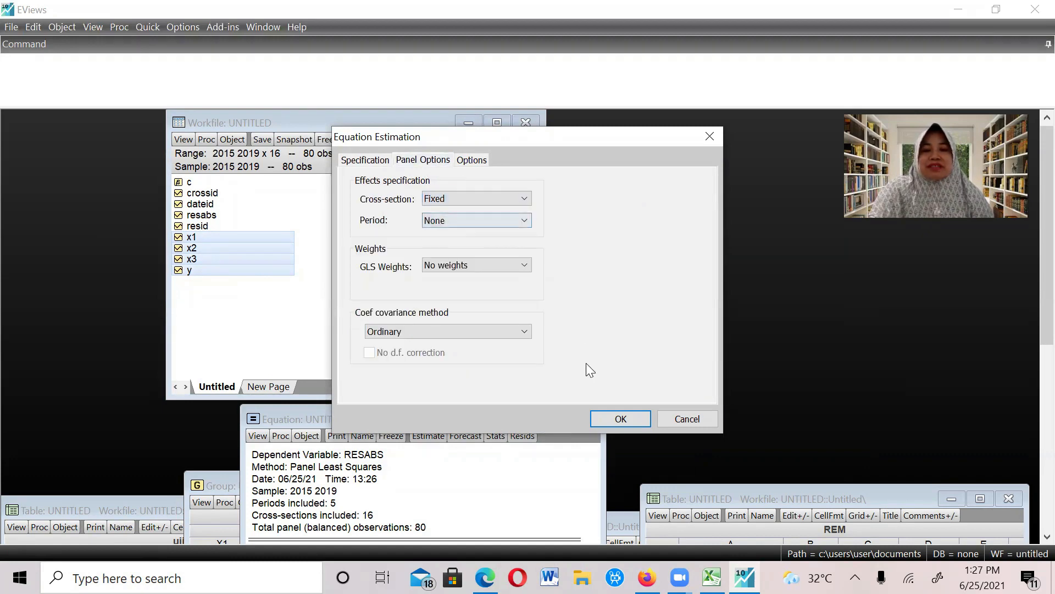
pyautogui.click(618, 419)
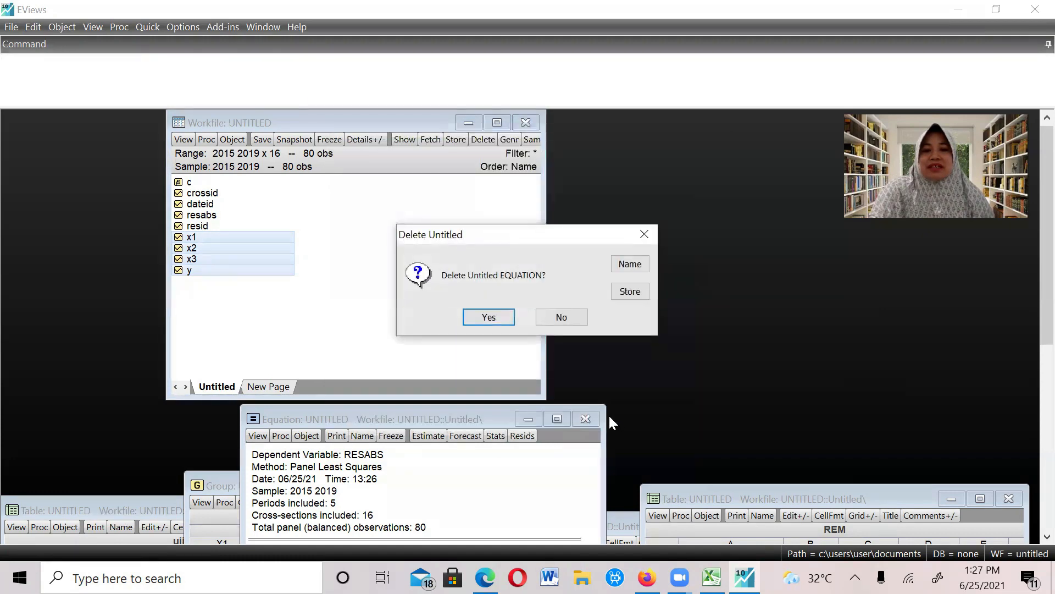
pyautogui.click(489, 318)
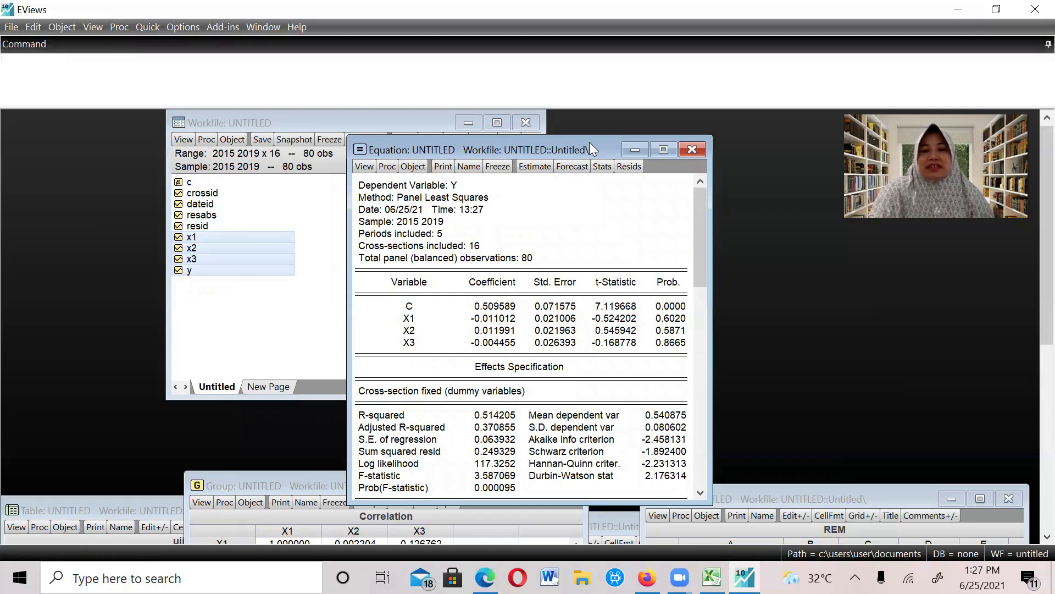
pyautogui.moveTo(589, 142); pyautogui.dragTo(663, 122)
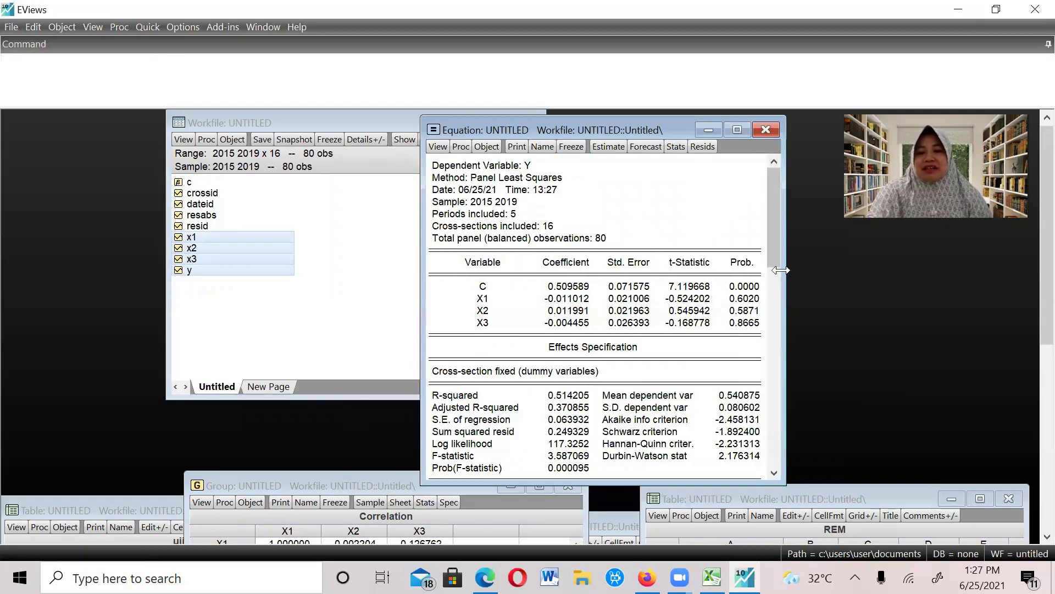
# - Examine the Durbin-Watson statistic, switch to tabel-dw.pdf in Edge, and highlight the n = 80 row up to the k=3 dU value
pyautogui.moveTo(773, 248); pyautogui.dragTo(777, 329)
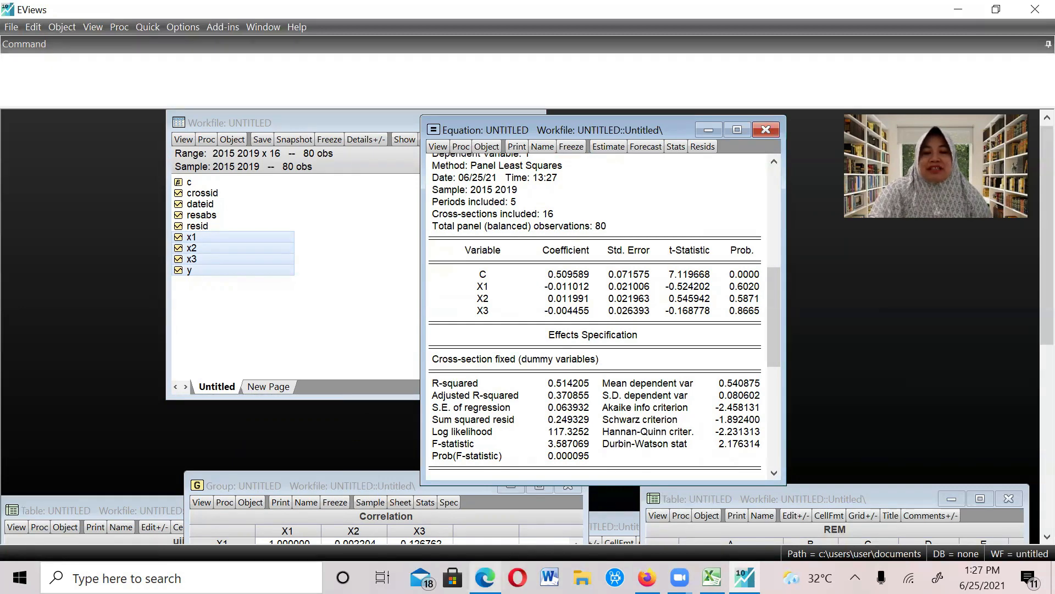
pyautogui.click(488, 500)
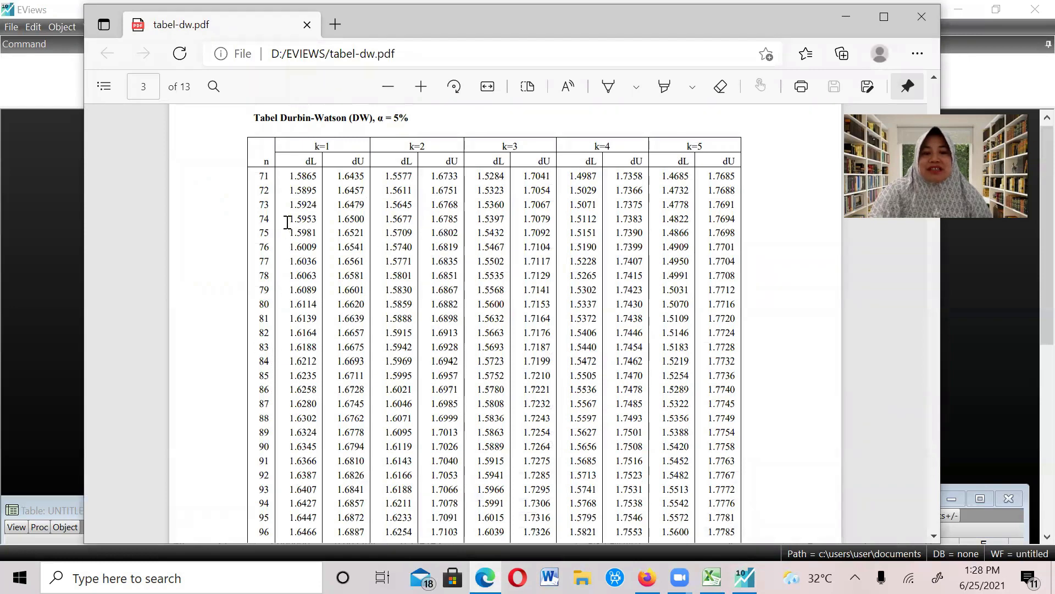
pyautogui.moveTo(257, 309); pyautogui.dragTo(554, 307)
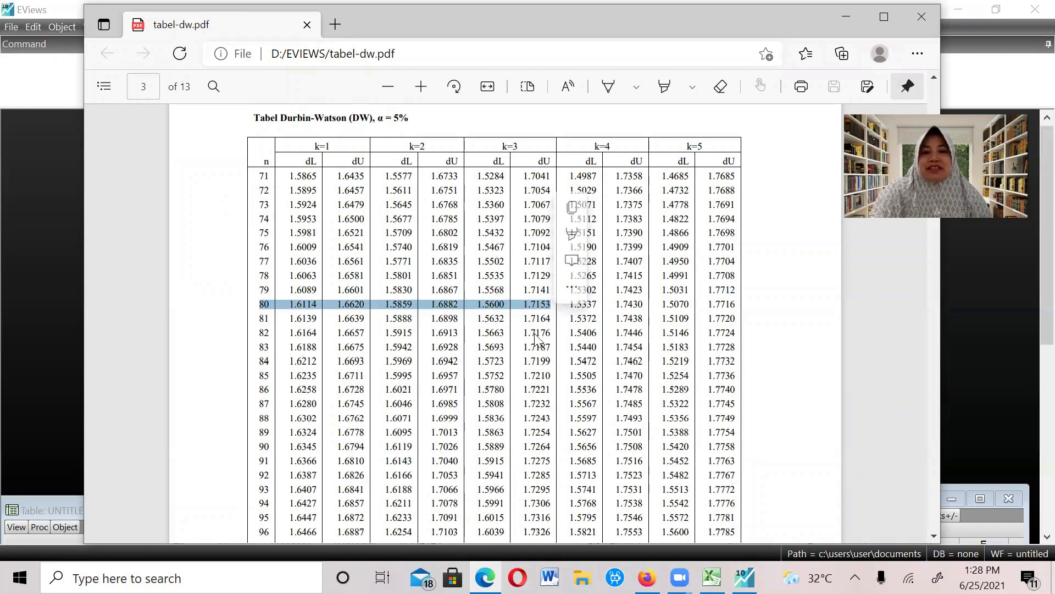
# - Switch back to EViews and move the CEM table up beside the workfile's series list
pyautogui.click(744, 577)
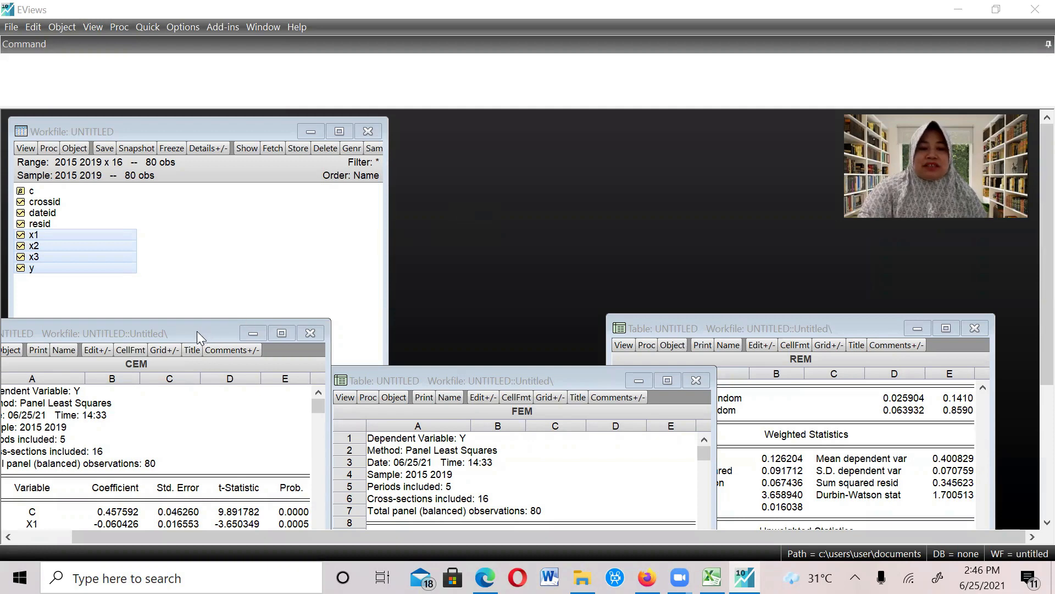
pyautogui.moveTo(189, 335); pyautogui.dragTo(548, 108)
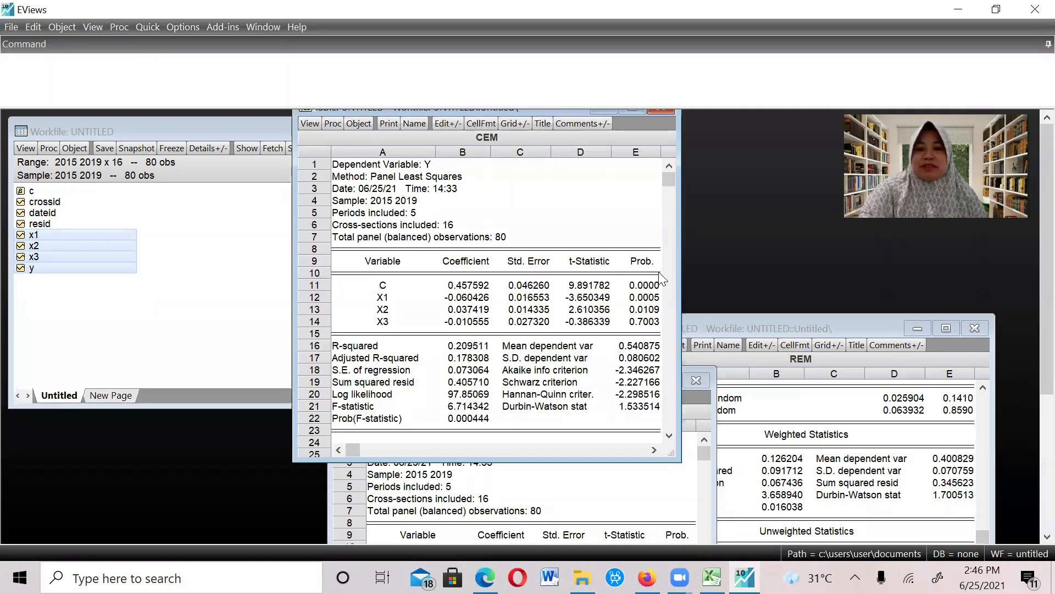